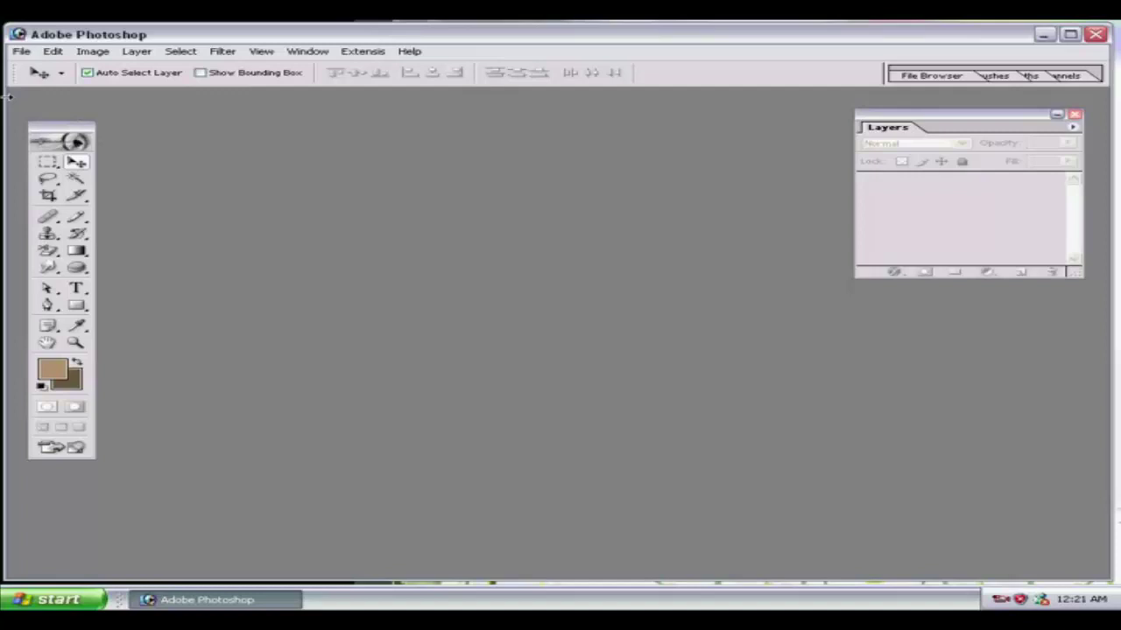
# Open the Water lilies image from the Sample Pictures folder inside My Pictures
pyautogui.moveTo(88, 134); pyautogui.dragTo(69, 125)
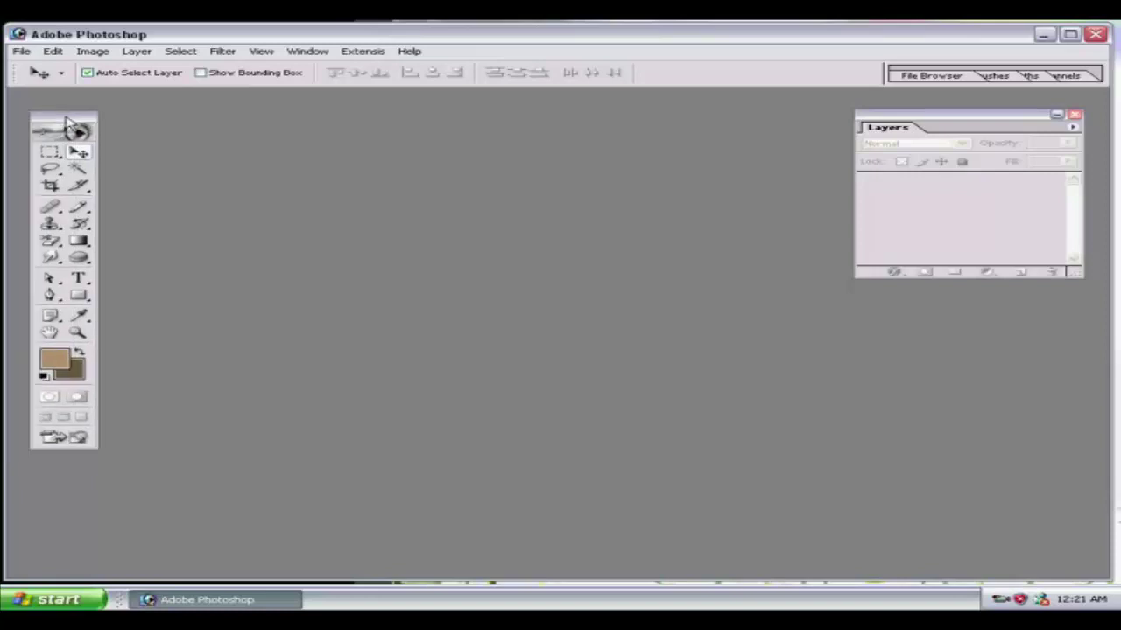
pyautogui.click(21, 53)
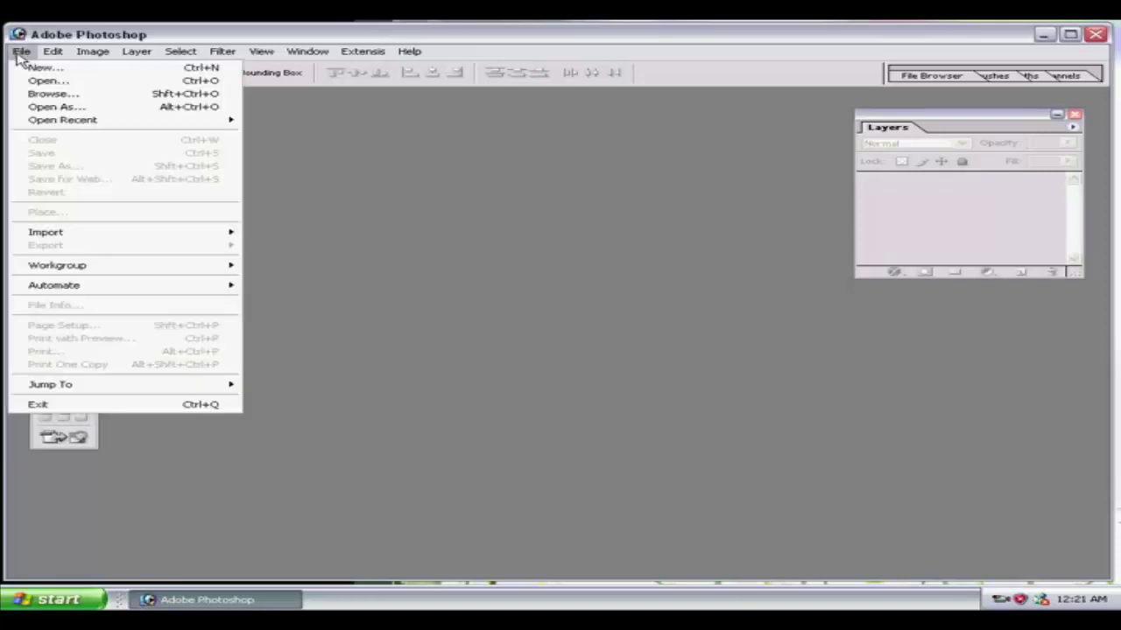
pyautogui.click(44, 80)
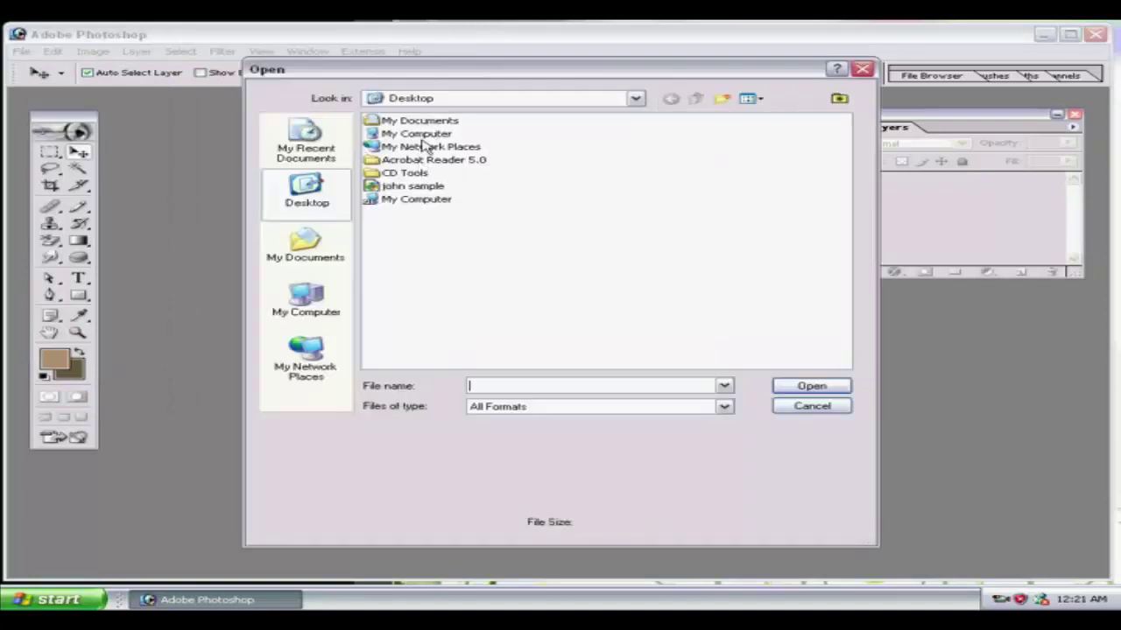
pyautogui.doubleClick(420, 120)
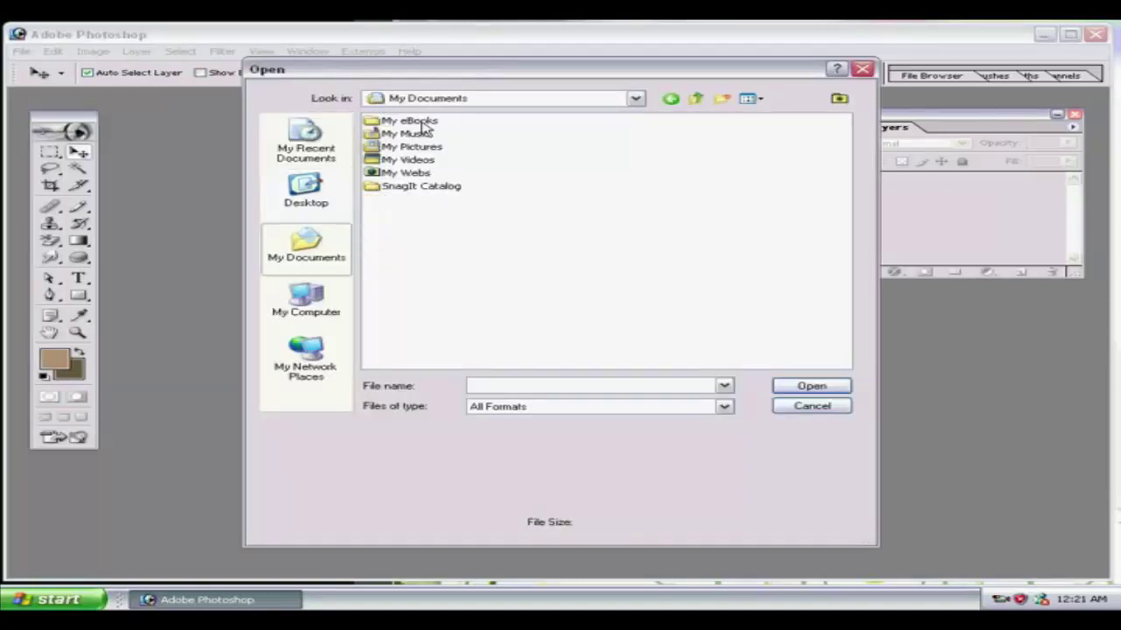
pyautogui.doubleClick(413, 147)
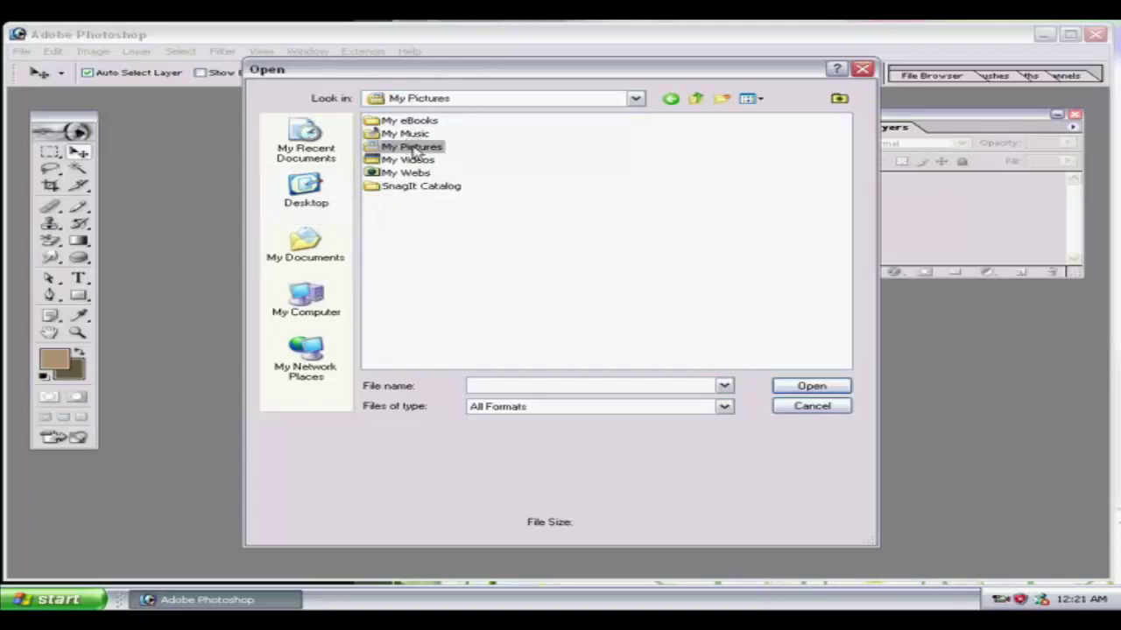
pyautogui.doubleClick(425, 162)
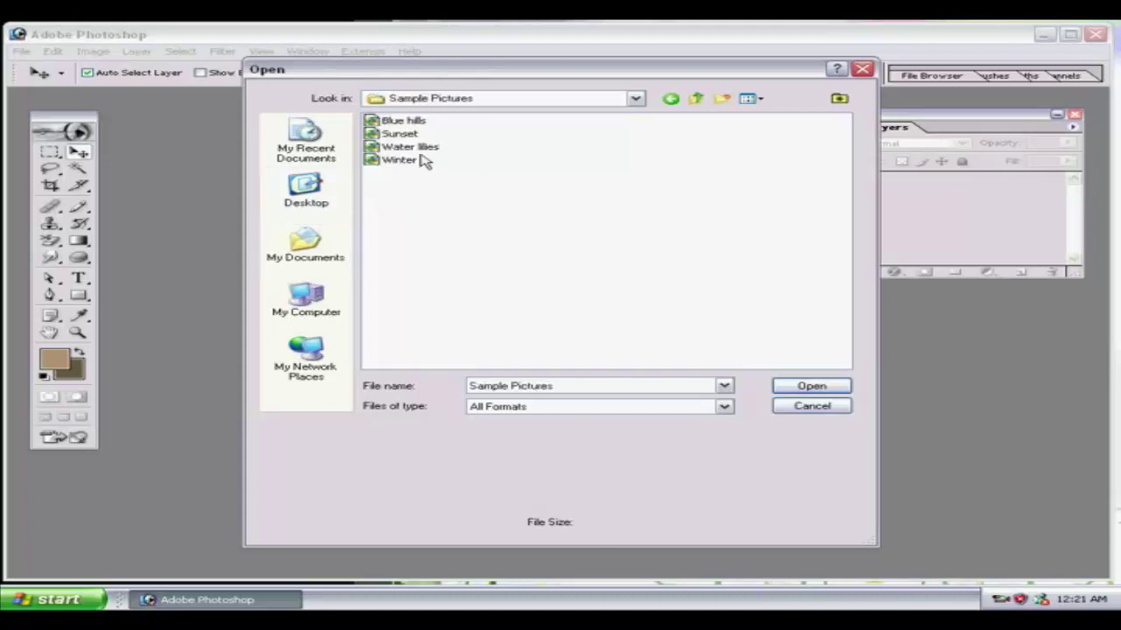
pyautogui.click(422, 147)
pyautogui.click(817, 389)
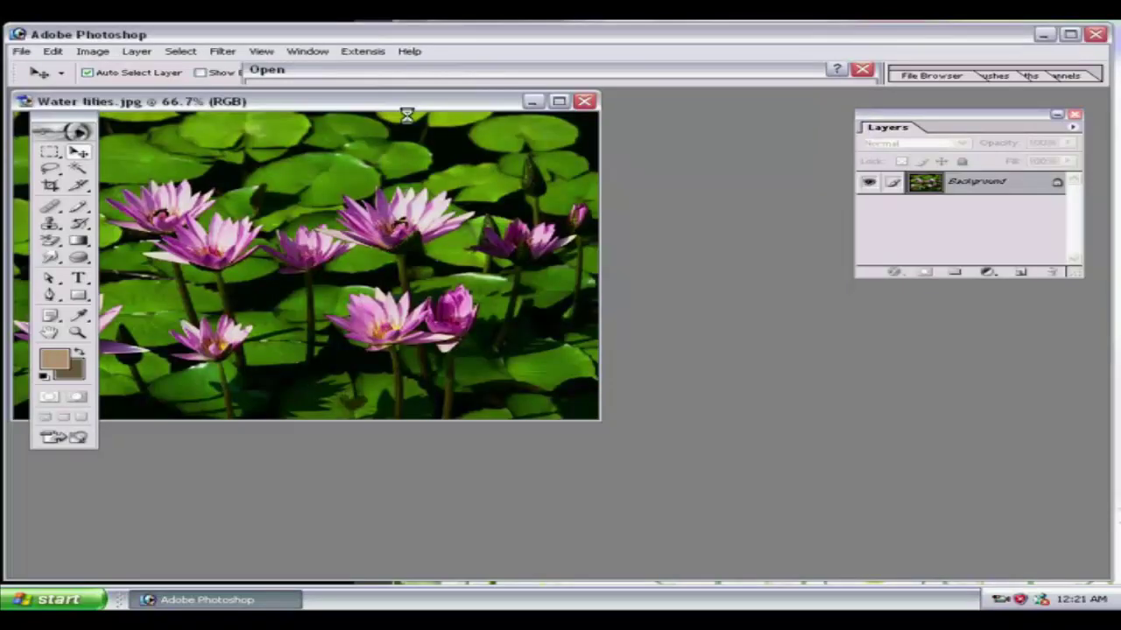
# Maximize the image window at 100% magnification and hide the Layers palette
pyautogui.doubleClick(411, 102)
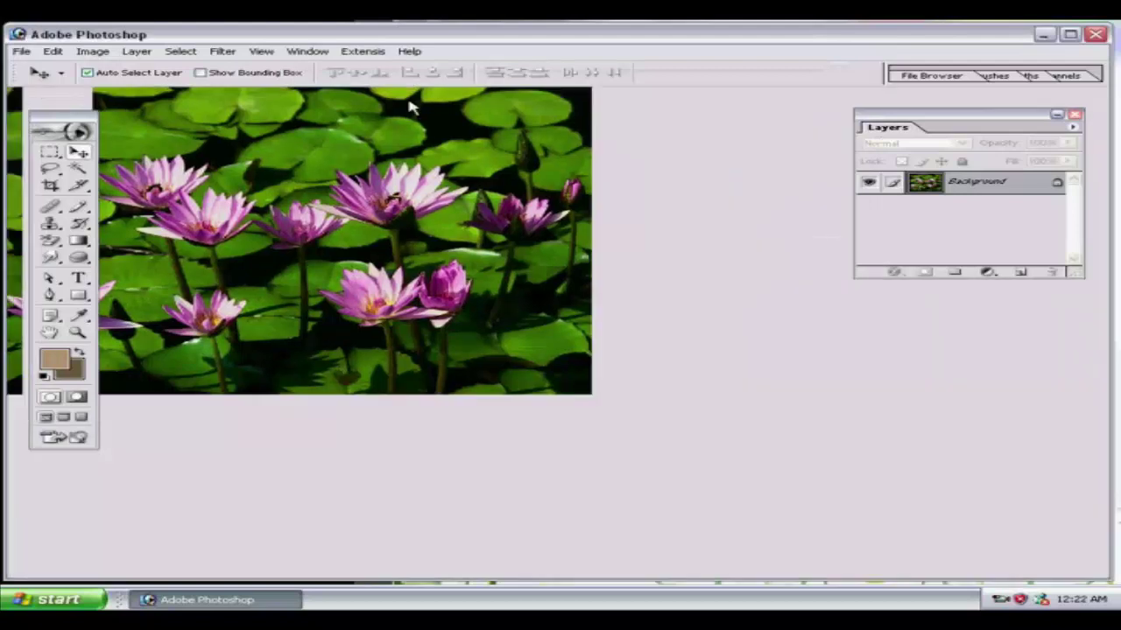
pyautogui.hotkey('ctrl', 'alt', '0')
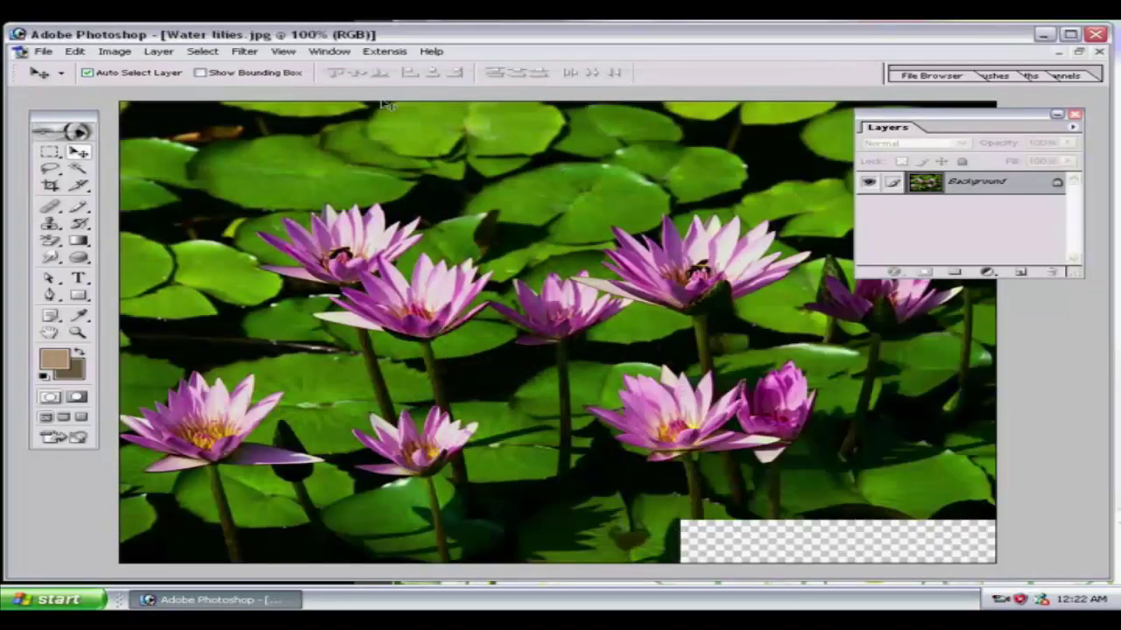
pyautogui.click(1075, 115)
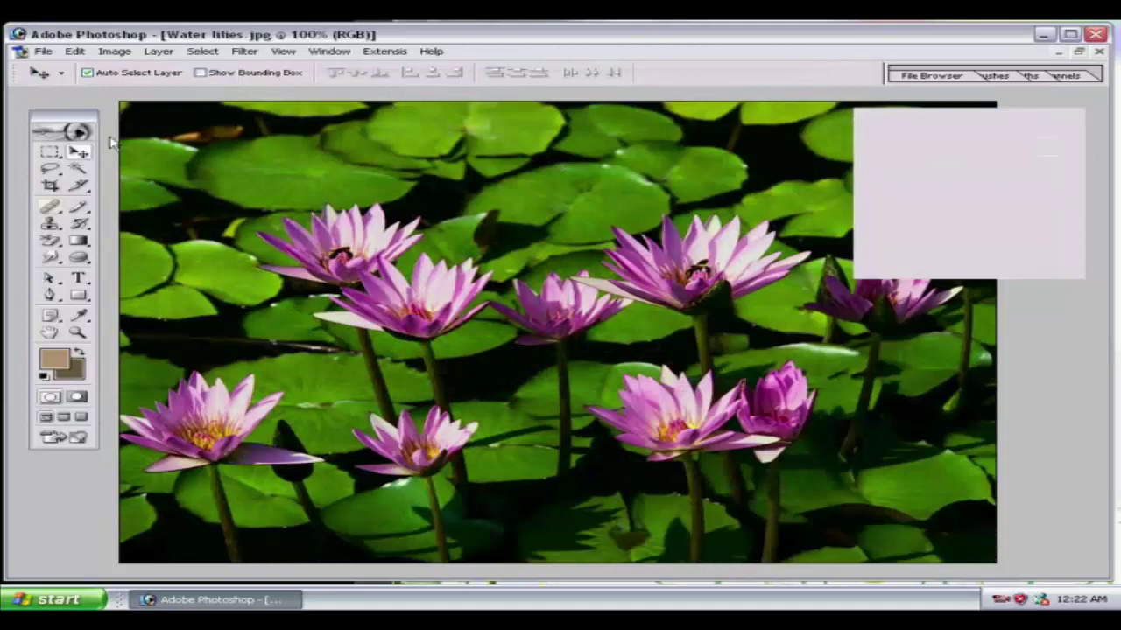
# Draw a Rectangular Marquee selection with a 100 px feather around the upper-left flowers, and deselect it
pyautogui.click(51, 154)
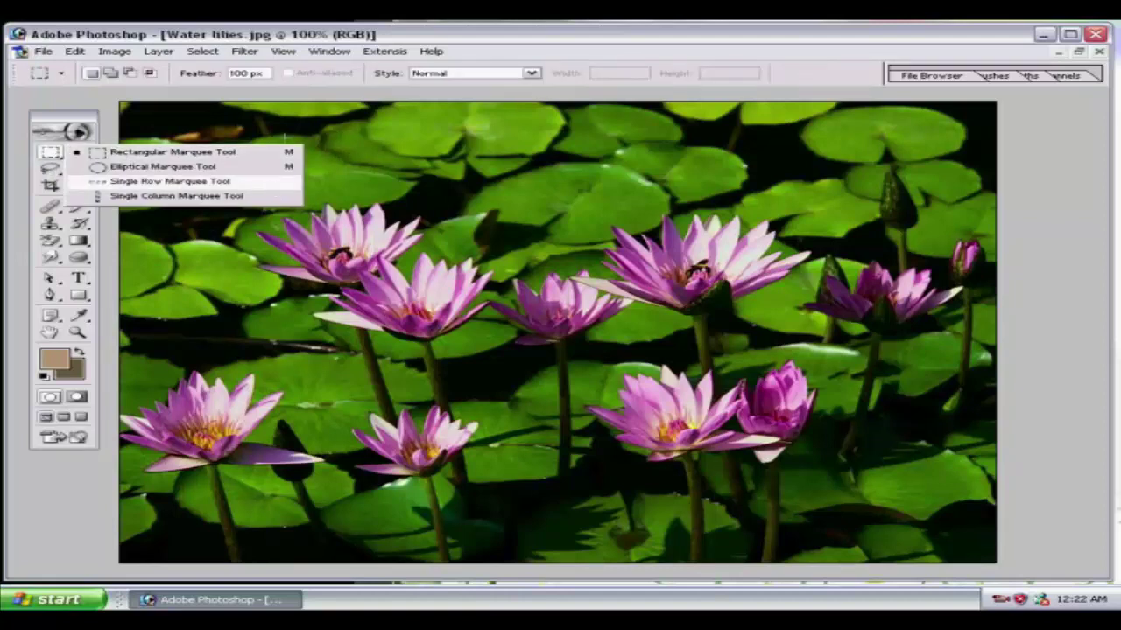
pyautogui.click(160, 156)
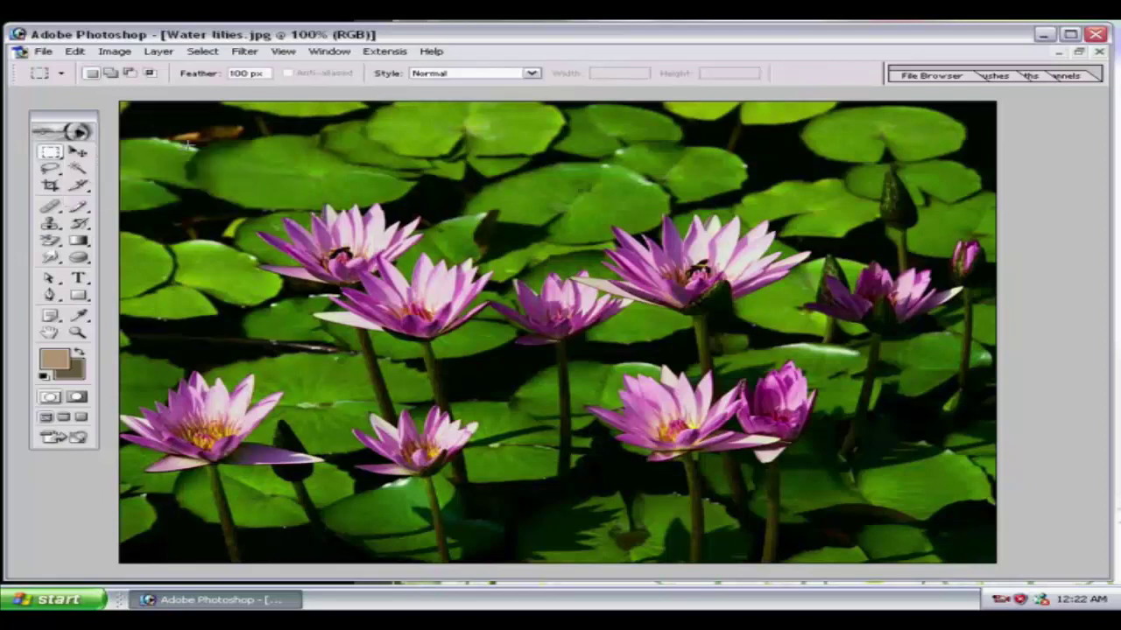
pyautogui.moveTo(189, 145); pyautogui.dragTo(648, 398)
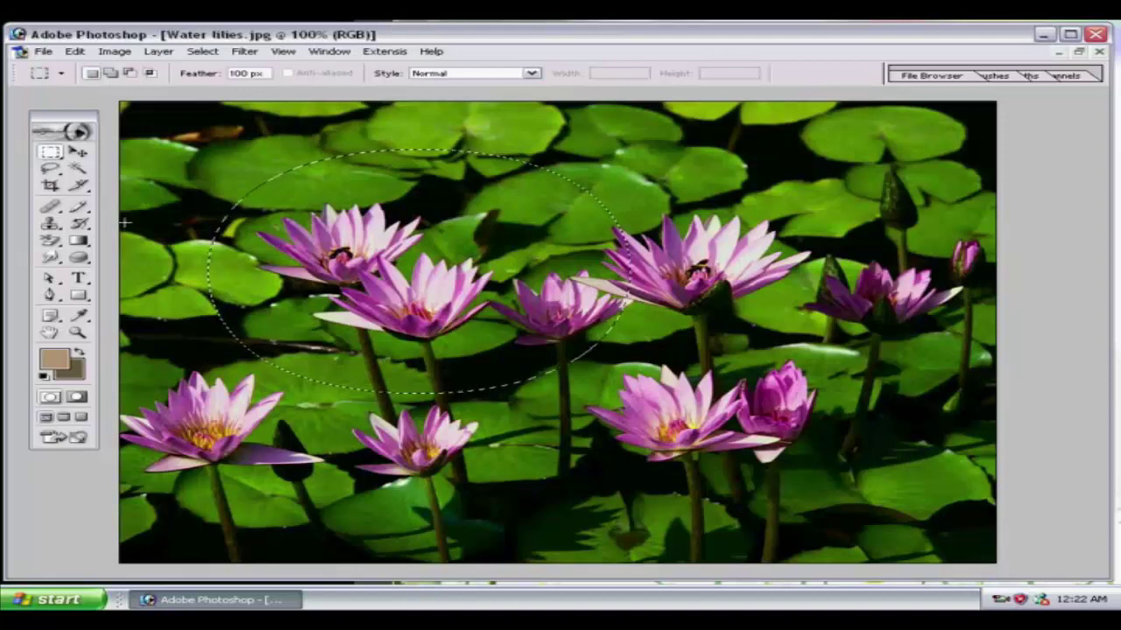
pyautogui.click(166, 120)
# Set the marquee feather to 0 px and draw a rectangular selection around the upper-left flowers
pyautogui.moveTo(265, 74); pyautogui.dragTo(231, 74)
pyautogui.write('0')
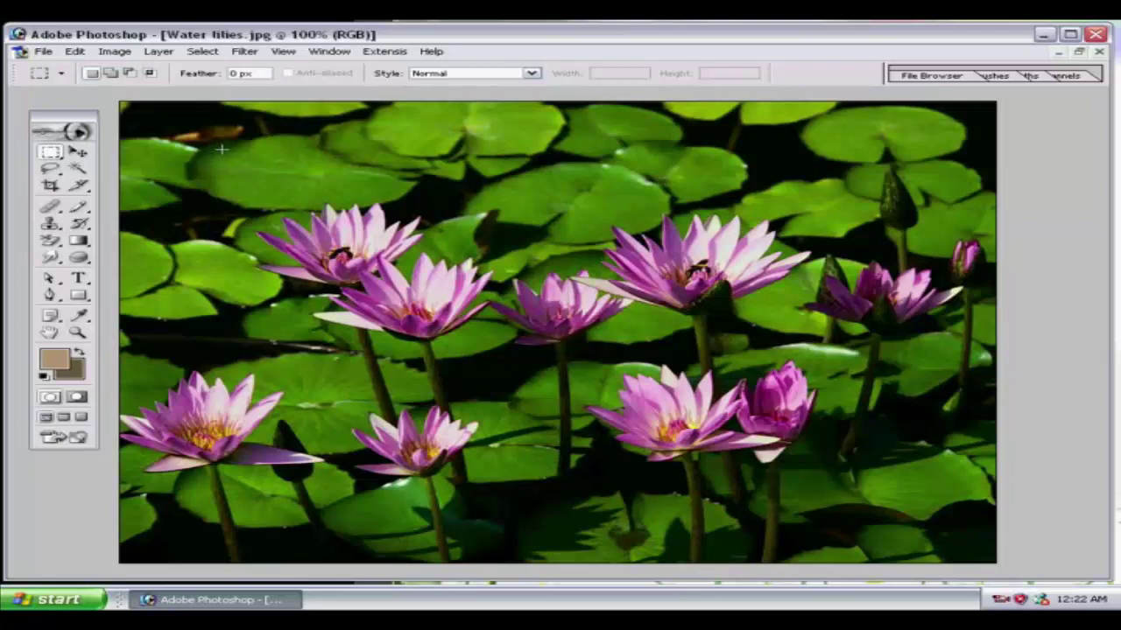
pyautogui.moveTo(220, 150); pyautogui.dragTo(607, 353)
# Replace the rectangle with an Elliptical Marquee selection over the upper middle of the image
pyautogui.click(50, 154)
pyautogui.click(103, 167)
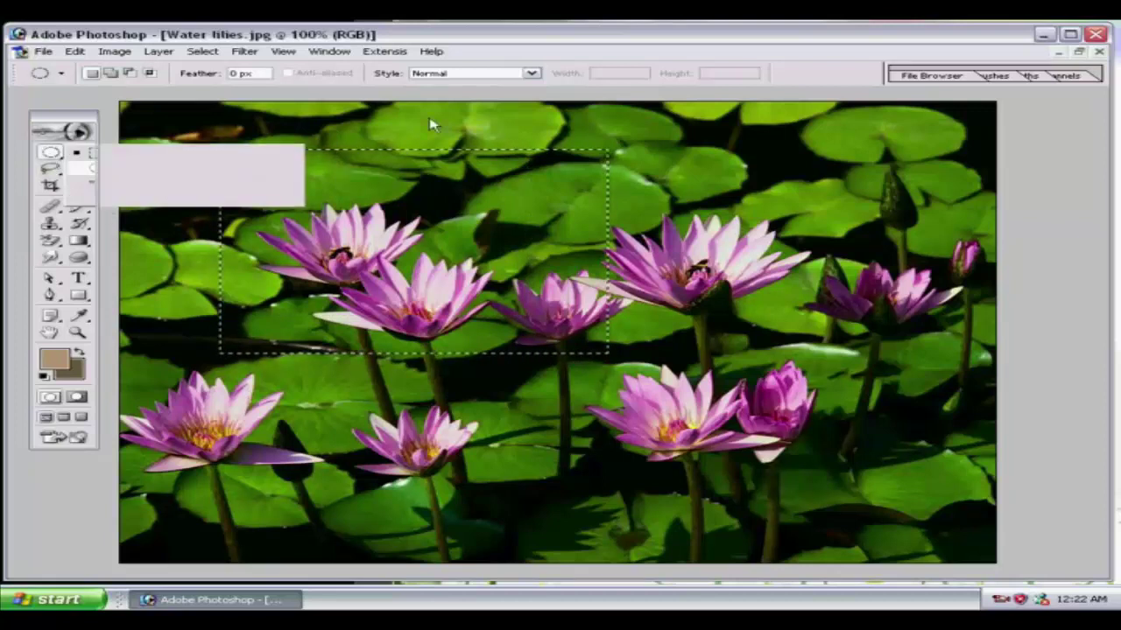
pyautogui.moveTo(439, 119); pyautogui.dragTo(742, 328)
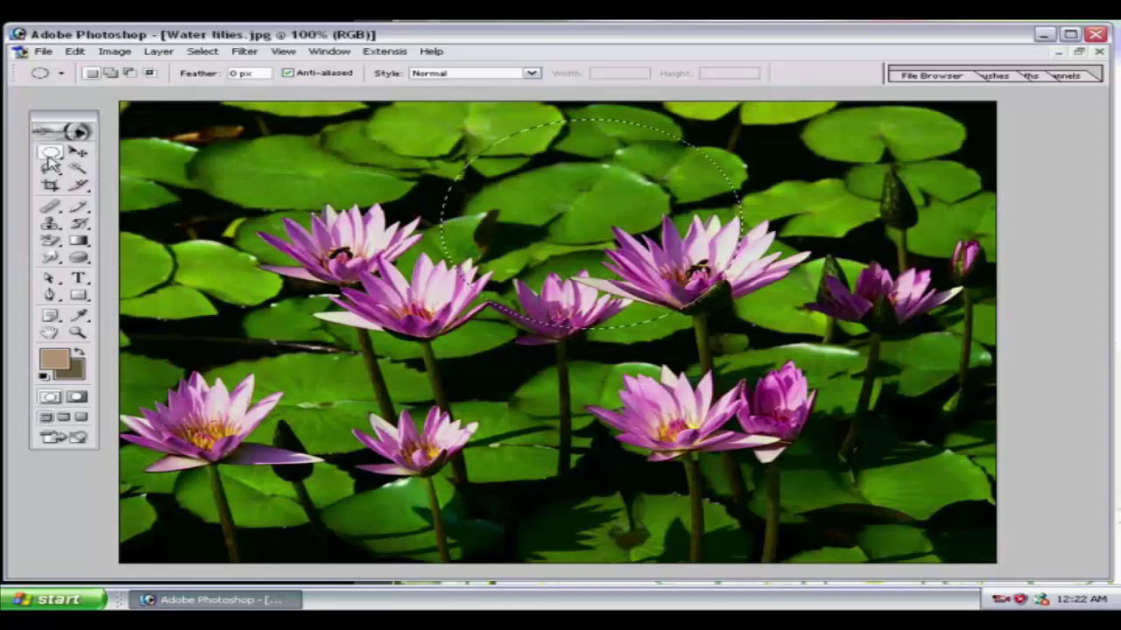
# Add a second overlapping ellipse at the lower left of the selection, and deselect everything
pyautogui.click(110, 73)
pyautogui.moveTo(566, 333); pyautogui.dragTo(604, 357)
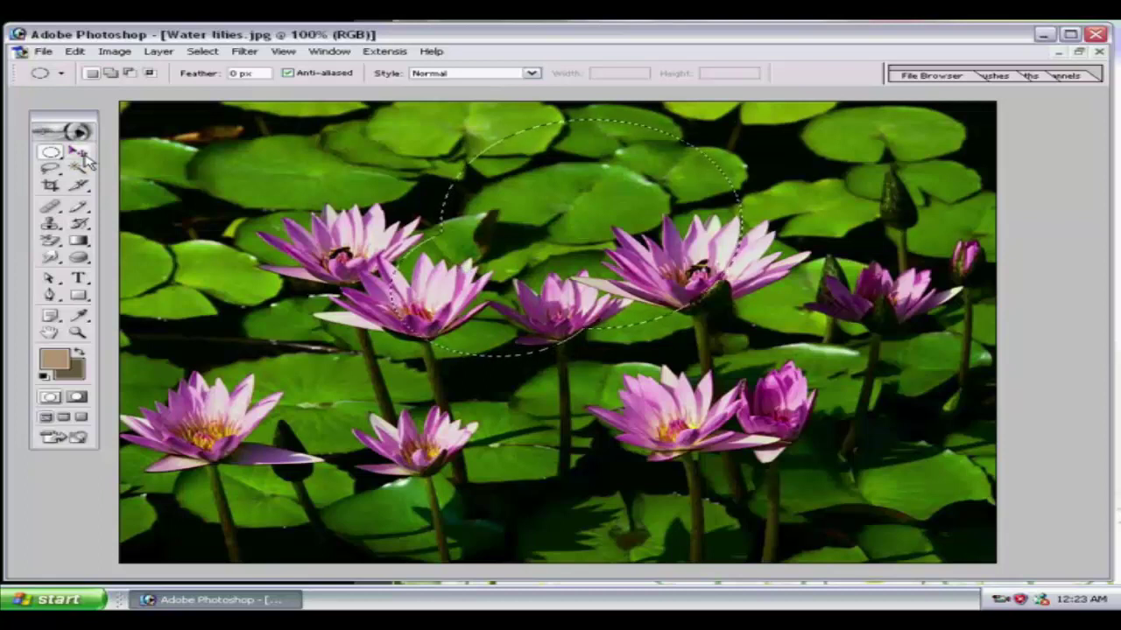
pyautogui.hotkey('ctrl', 'd')
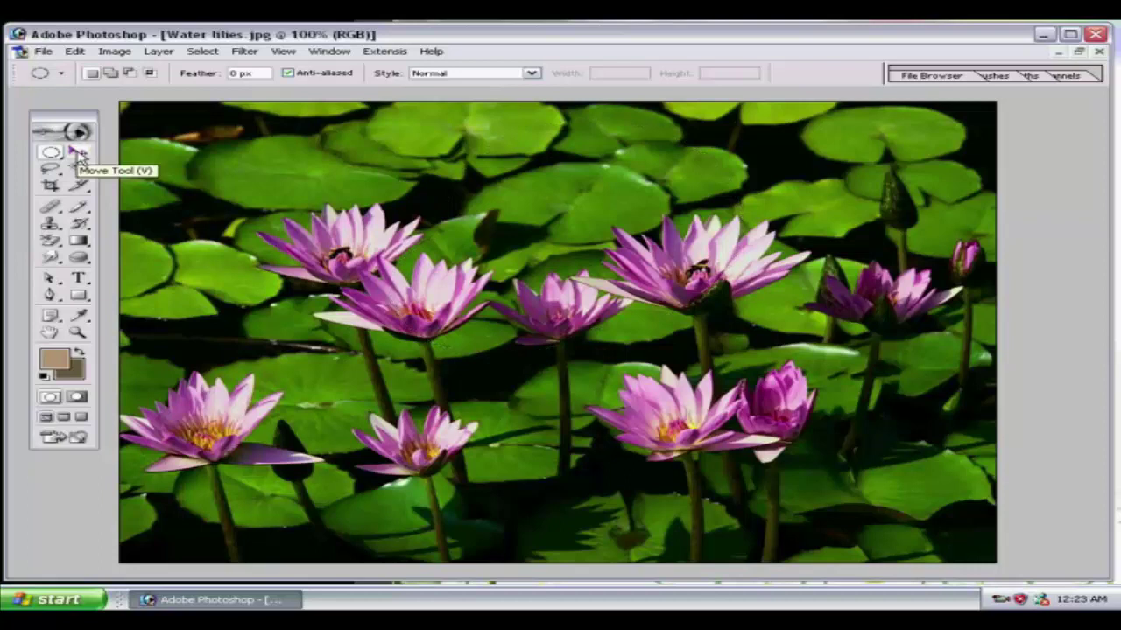
# Select a small rectangle over the upper-left flower's left petals and leaf, and copy it to a new layer
pyautogui.click(78, 154)
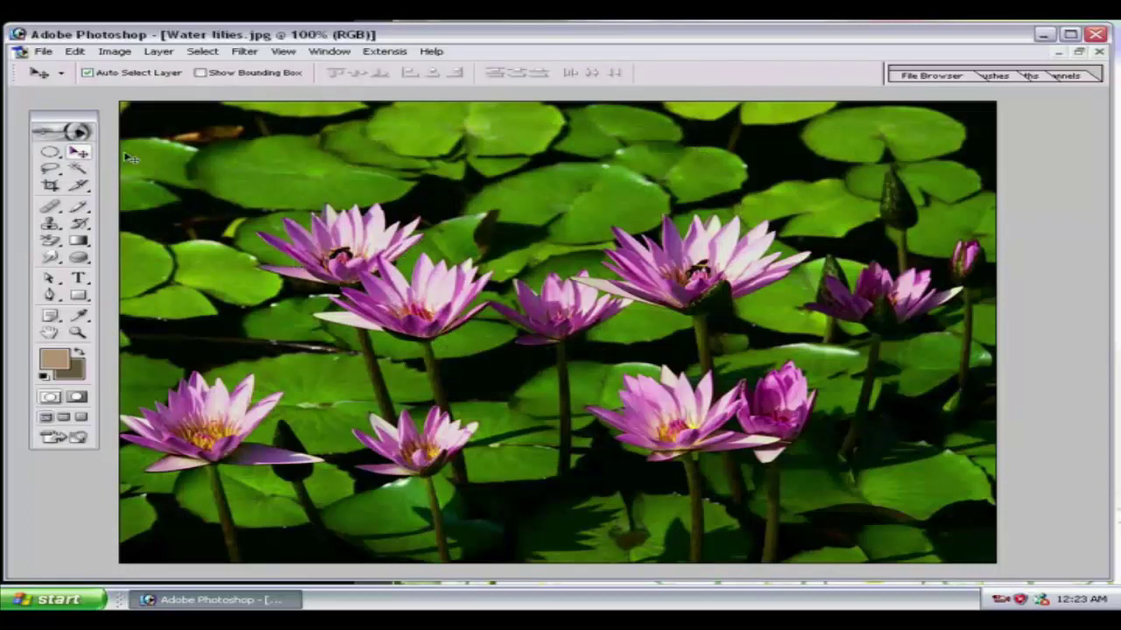
pyautogui.click(55, 158)
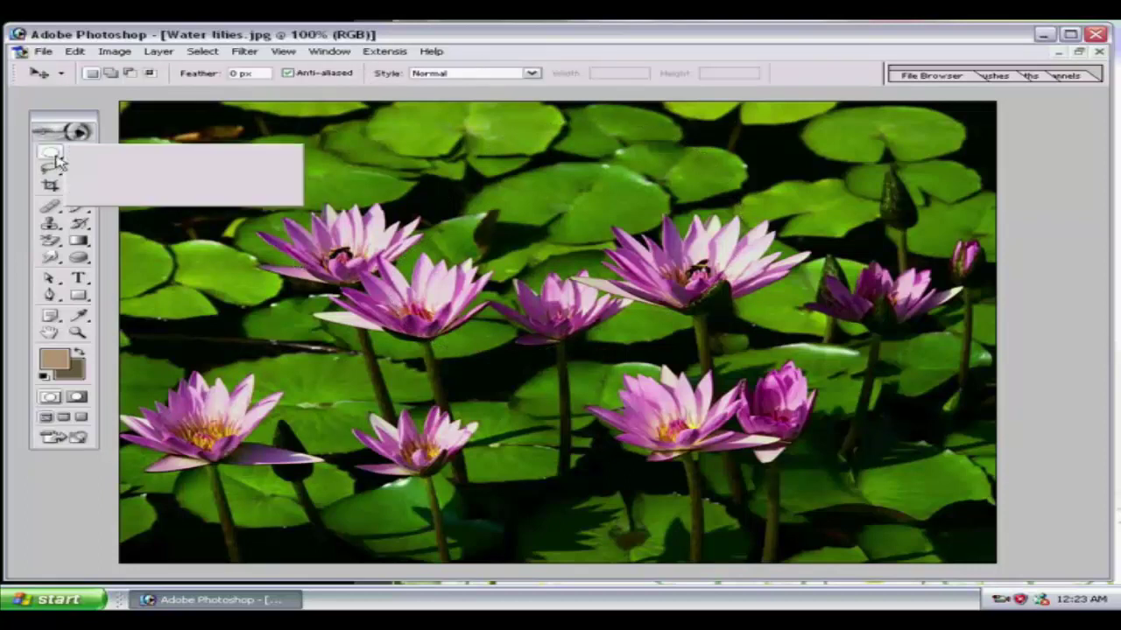
pyautogui.click(248, 189)
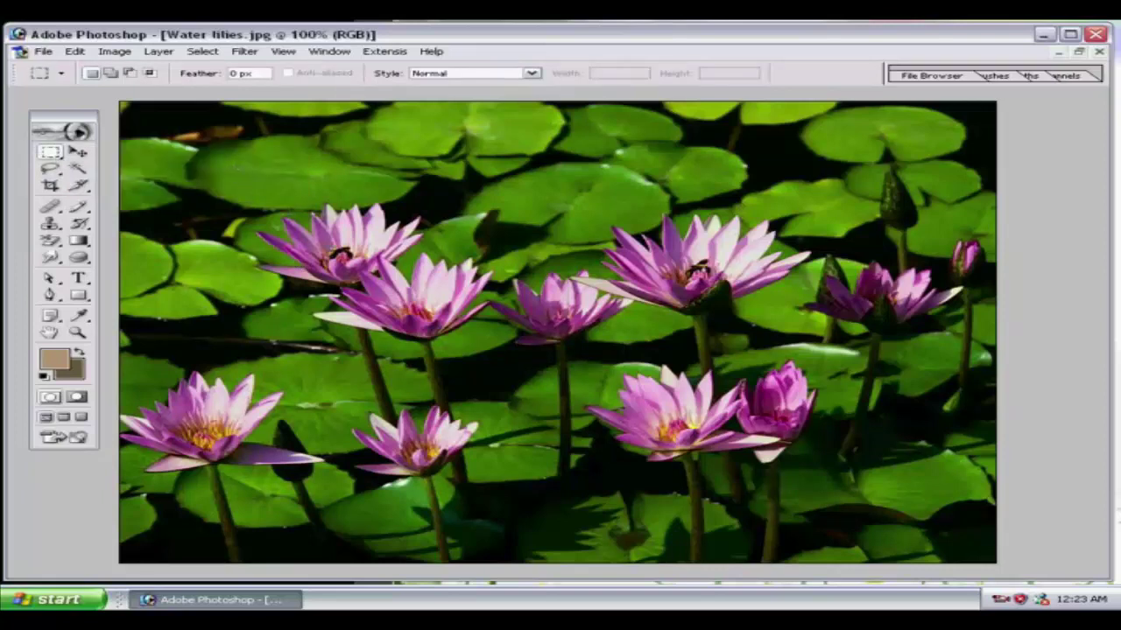
pyautogui.moveTo(235, 169); pyautogui.dragTo(333, 249)
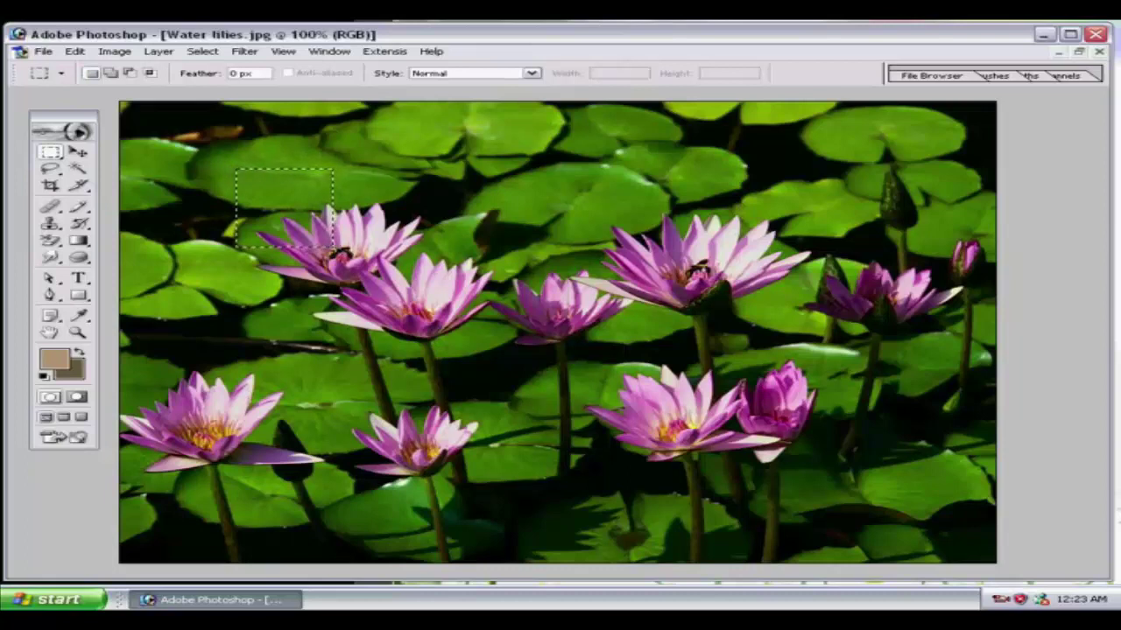
pyautogui.hotkey('ctrl', 'j')
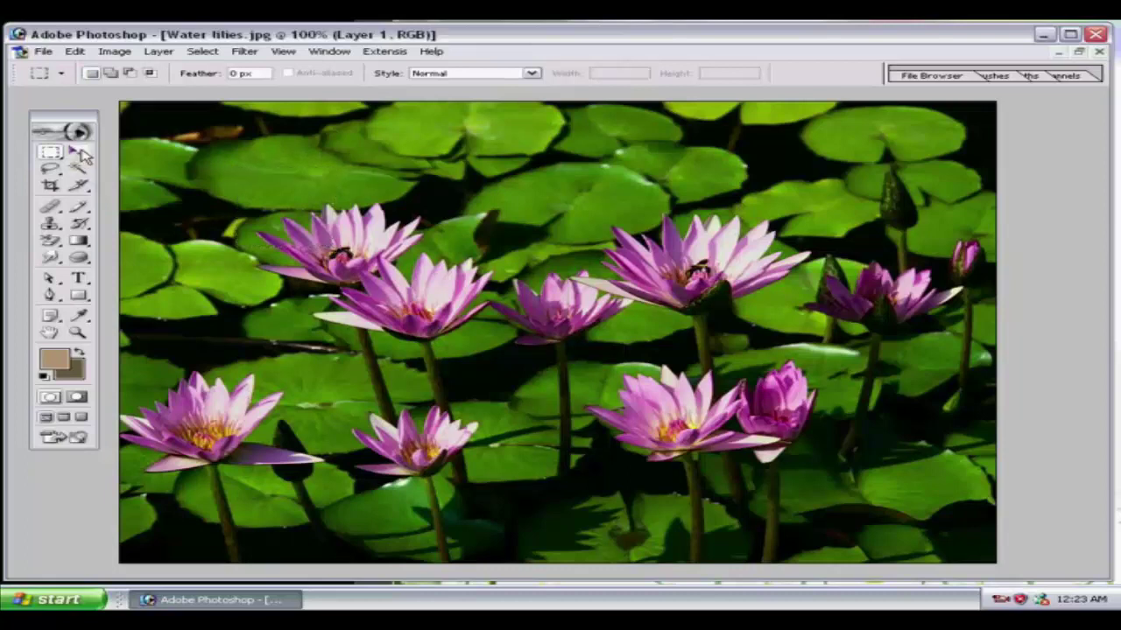
# Move the copied patch onto the large upper flower, and reposition it just above the upper-left flower
pyautogui.click(79, 153)
pyautogui.moveTo(281, 200); pyautogui.dragTo(648, 255)
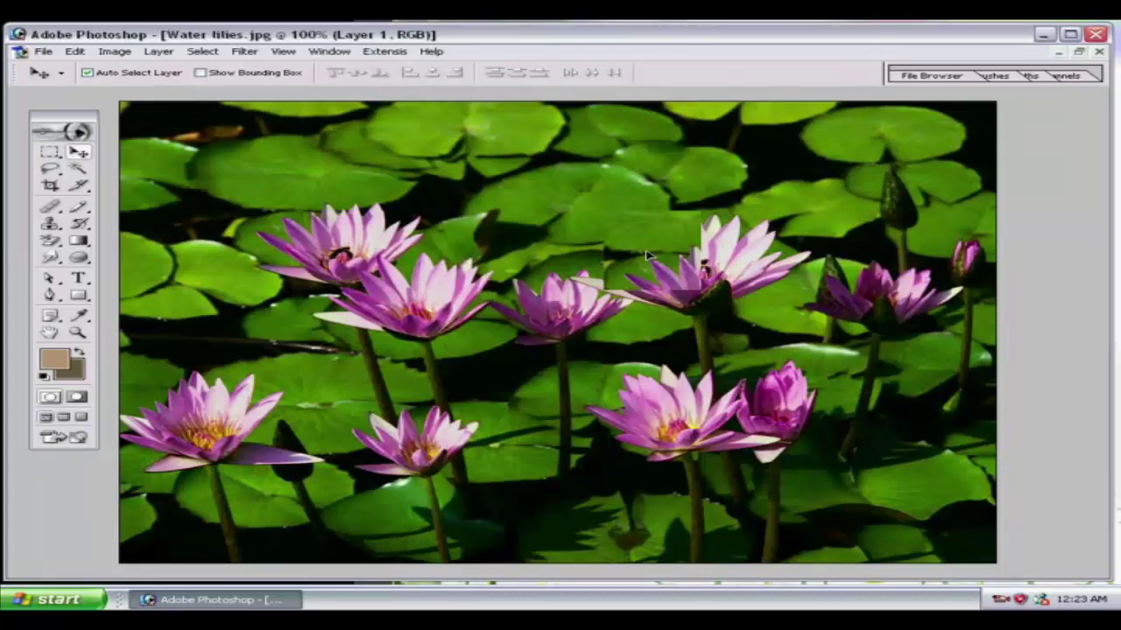
pyautogui.moveTo(464, 229); pyautogui.dragTo(308, 186)
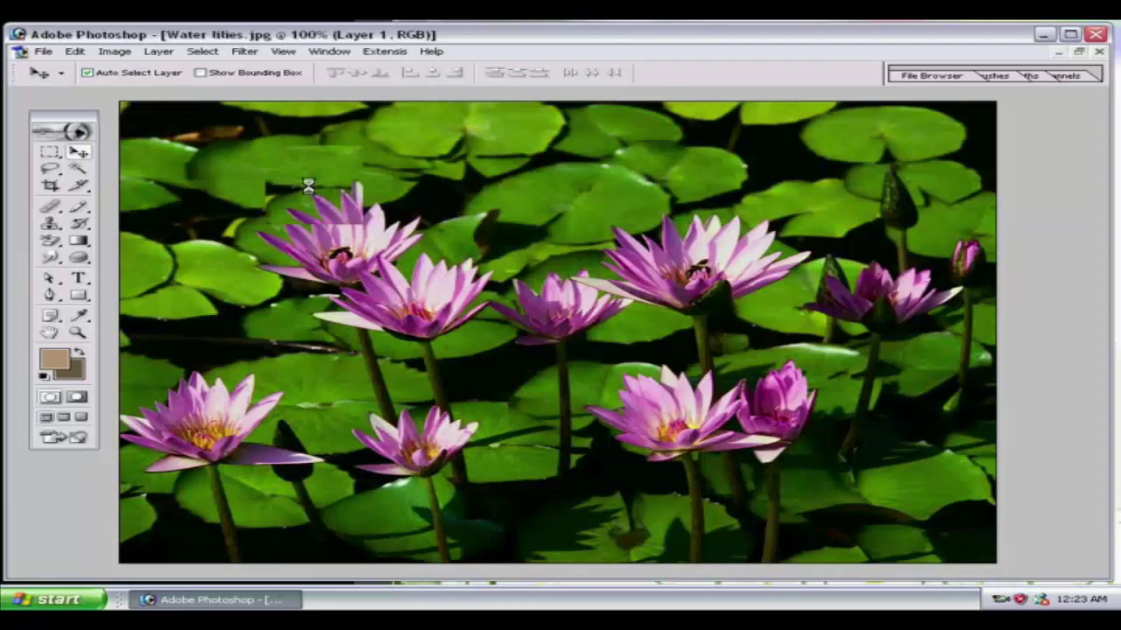
# Trace a freehand Lasso selection along the left petals of the upper-left flower
pyautogui.click(52, 172)
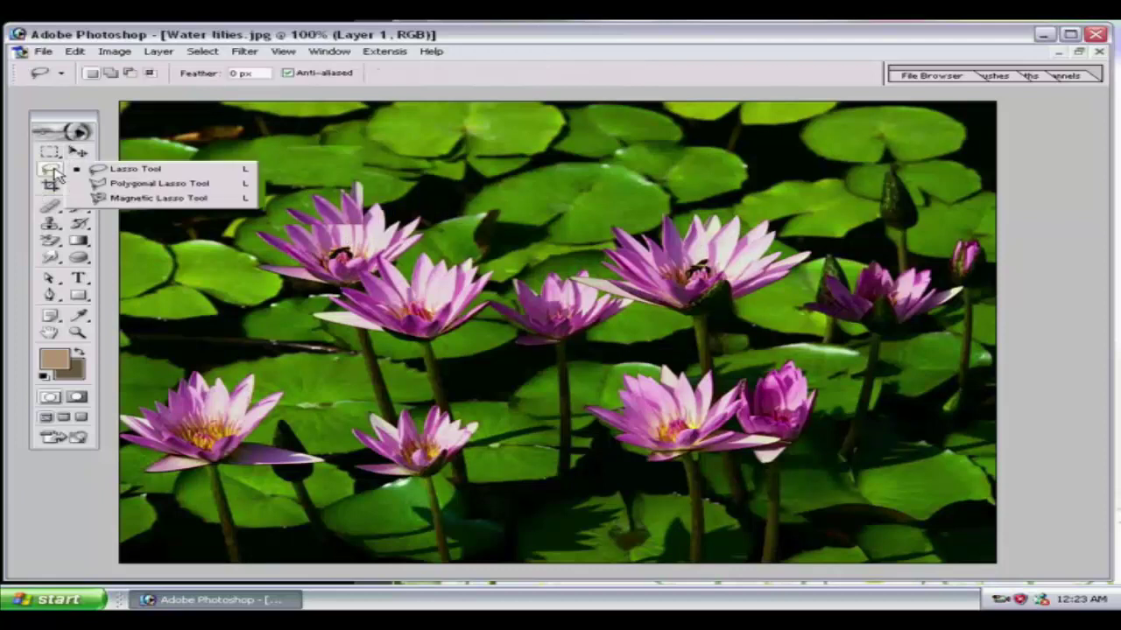
pyautogui.click(111, 174)
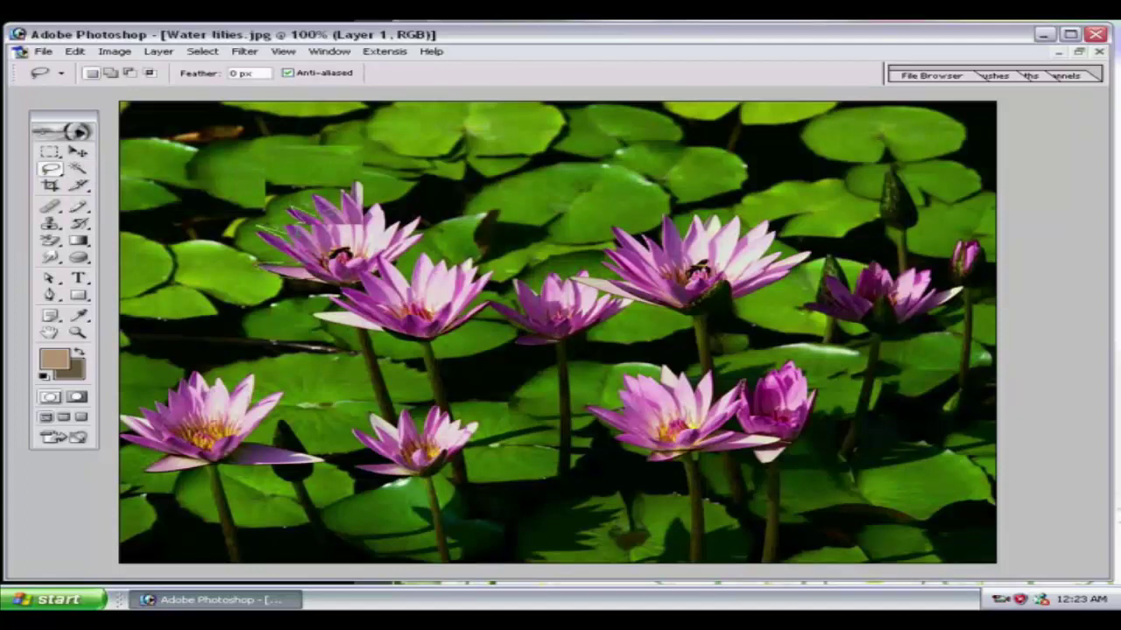
pyautogui.moveTo(355, 186)
pyautogui.mouseDown()
pyautogui.moveTo(262, 261)
pyautogui.moveTo(319, 270)
pyautogui.moveTo(355, 189)
pyautogui.mouseUp()
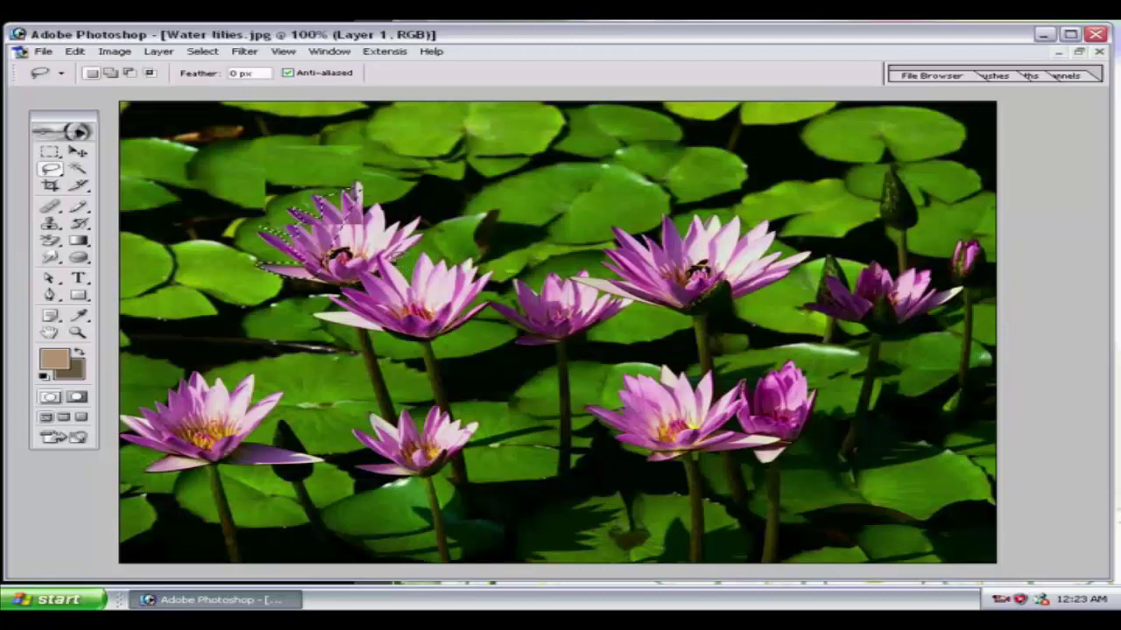
# Try outlining the upper petals of the middle flower with the Polygonal Lasso at 200% zoom, and cancel the outline
pyautogui.click(61, 174)
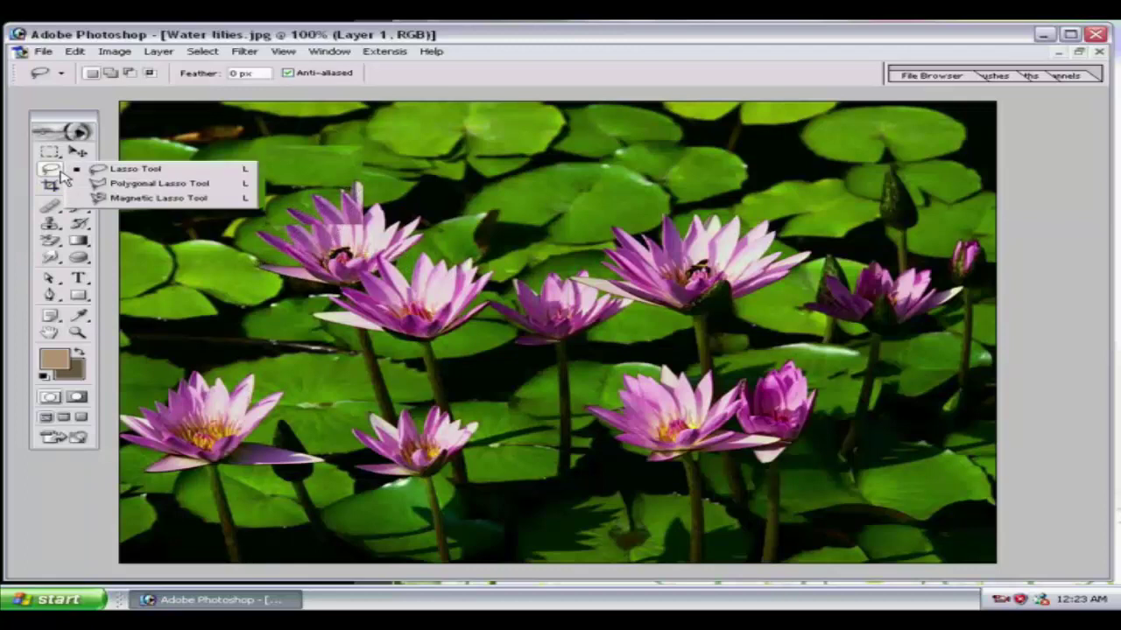
pyautogui.click(105, 186)
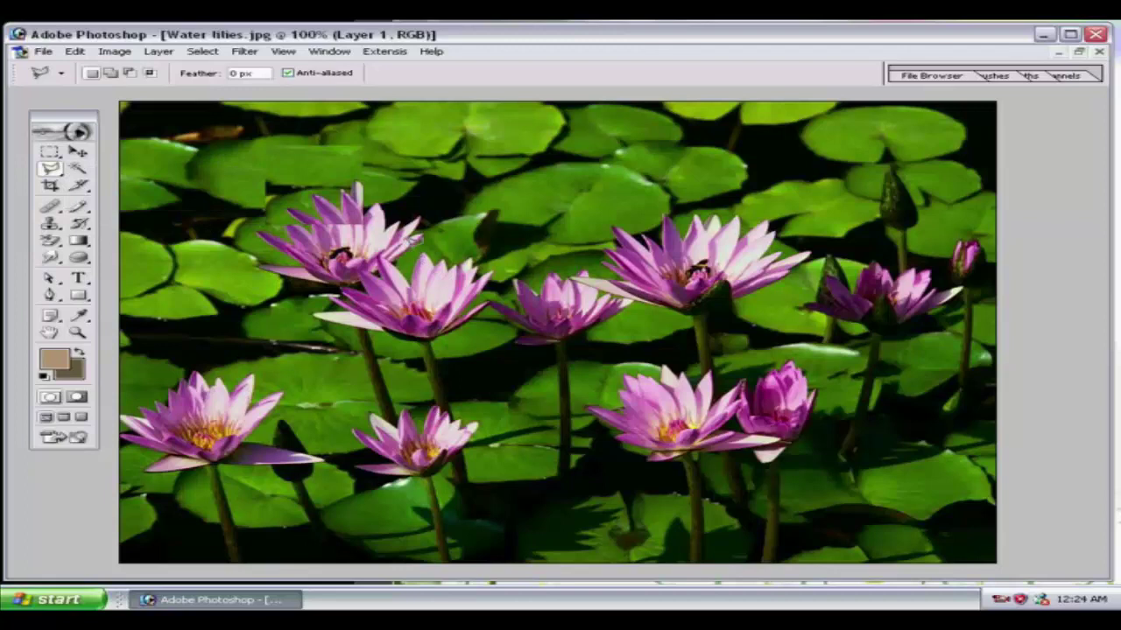
pyautogui.hotkey('ctrl', '+')
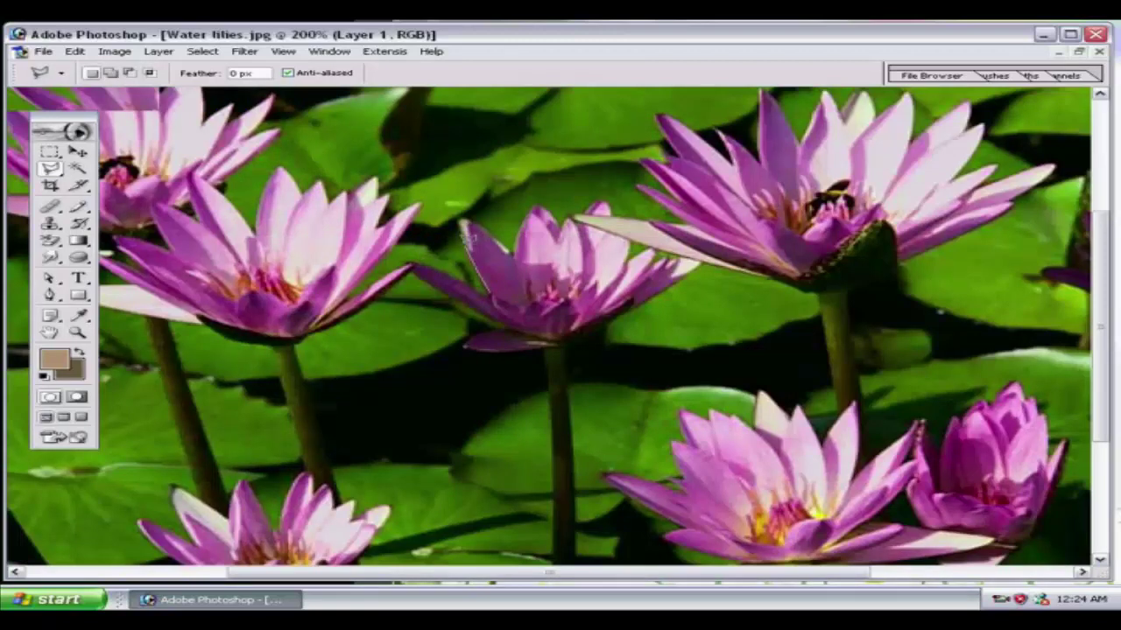
pyautogui.moveTo(474, 212); pyautogui.dragTo(501, 237)
pyautogui.click(512, 254)
pyautogui.click(526, 213)
pyautogui.click(541, 204)
pyautogui.click(561, 228)
pyautogui.click(602, 199)
pyautogui.click(628, 252)
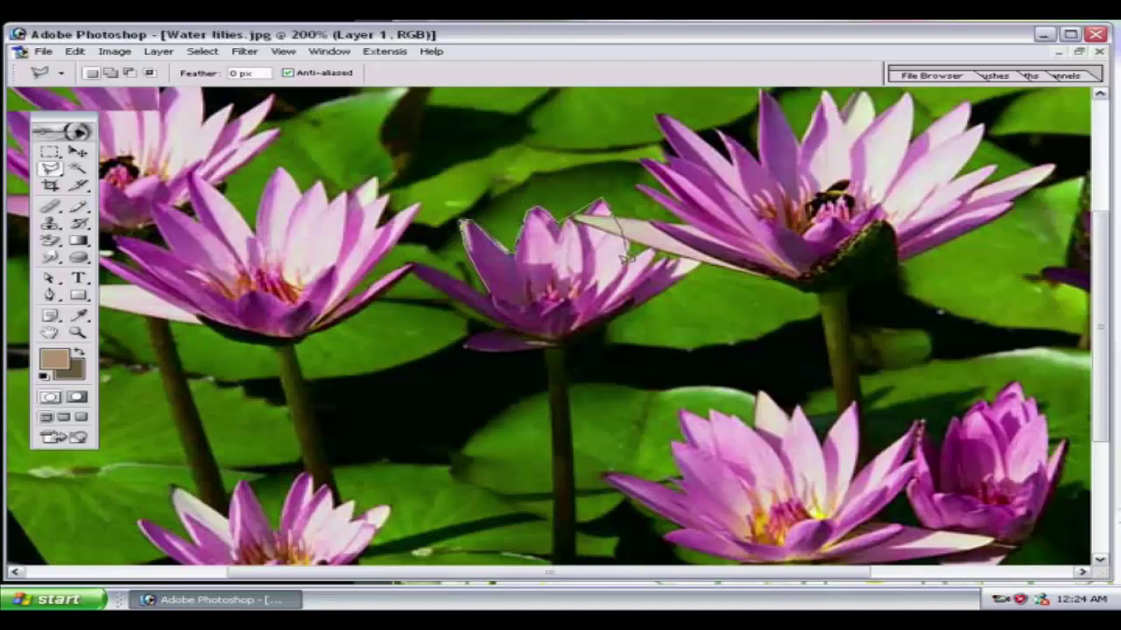
pyautogui.press('Escape')
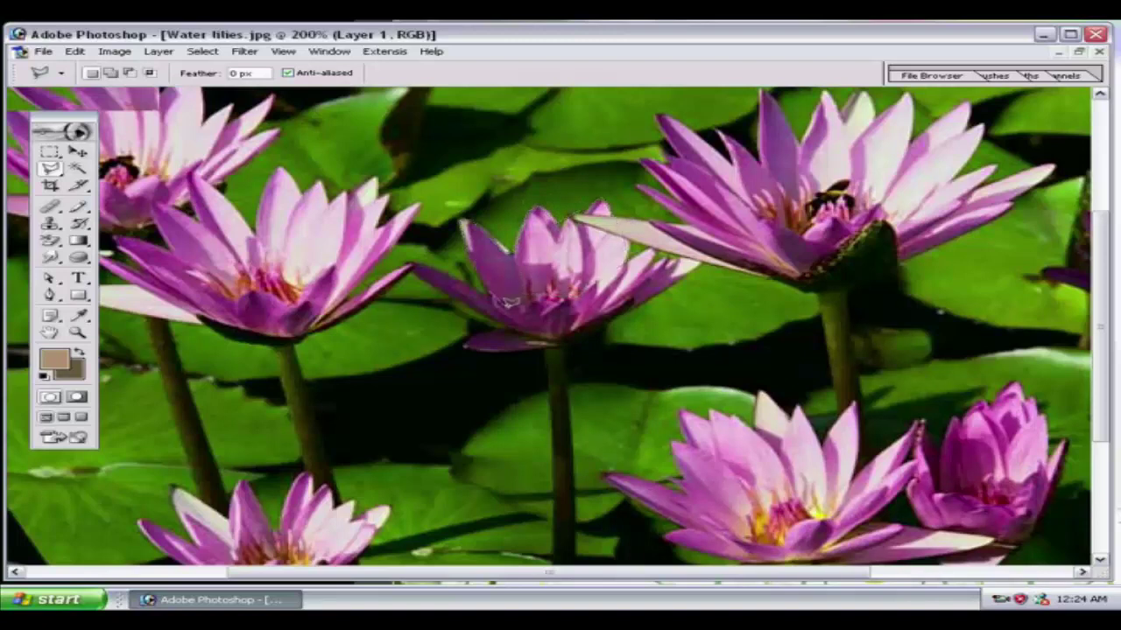
# Open the Adobe Online dialog and close it without going online
pyautogui.click(77, 133)
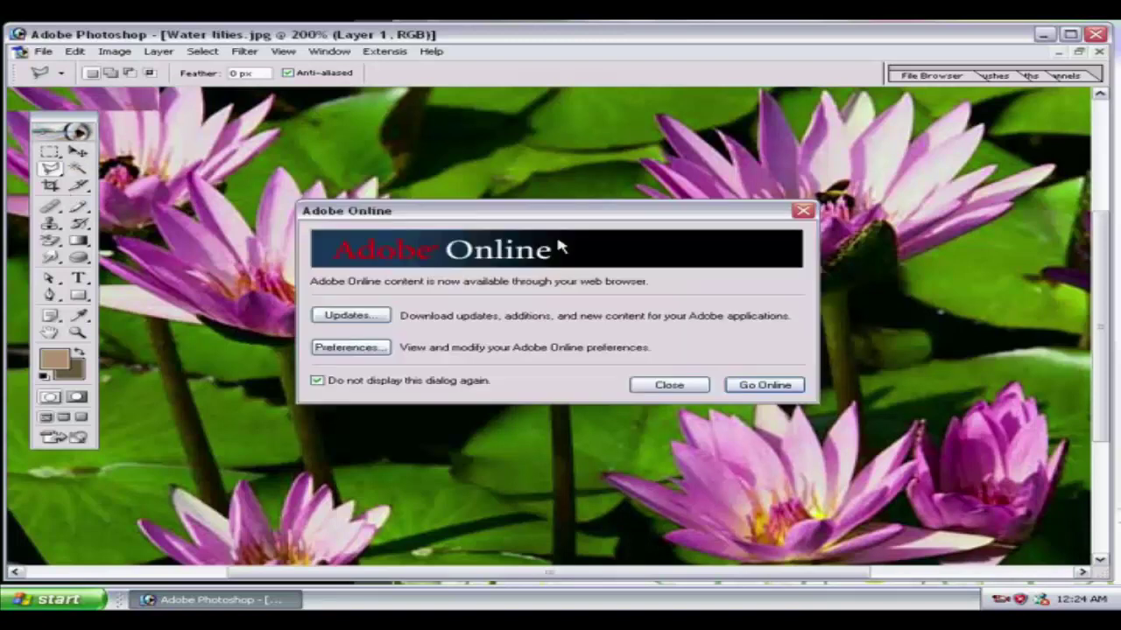
pyautogui.click(670, 384)
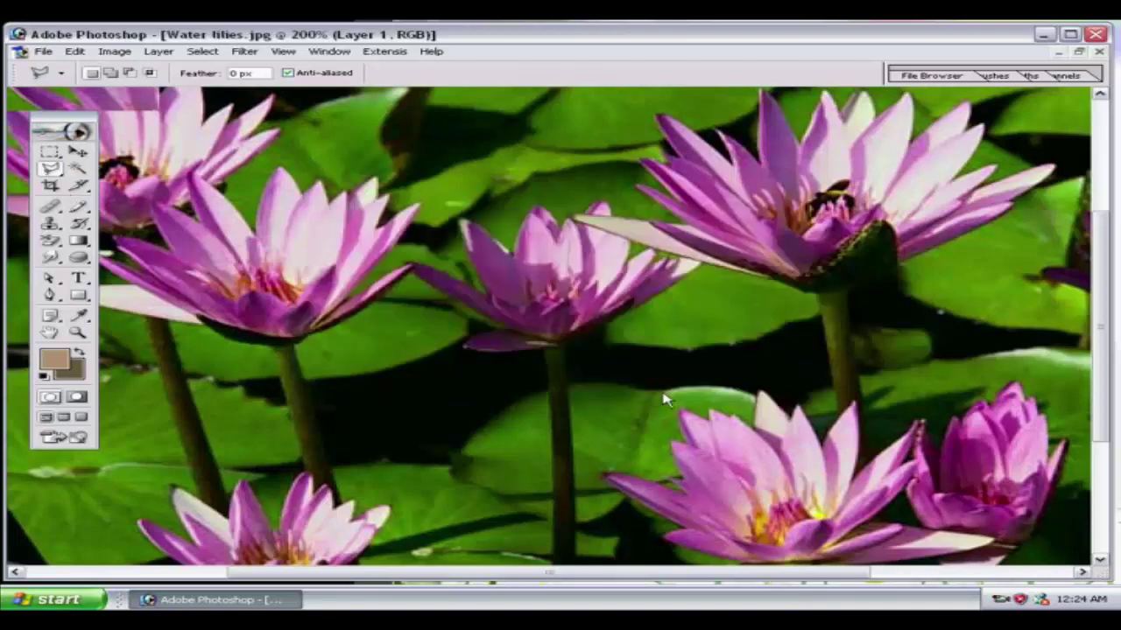
# Use the Magic Wand at tolerance 32 to select the area around the copied patch on Layer 1, clear the selection, and reselect it
pyautogui.click(78, 151)
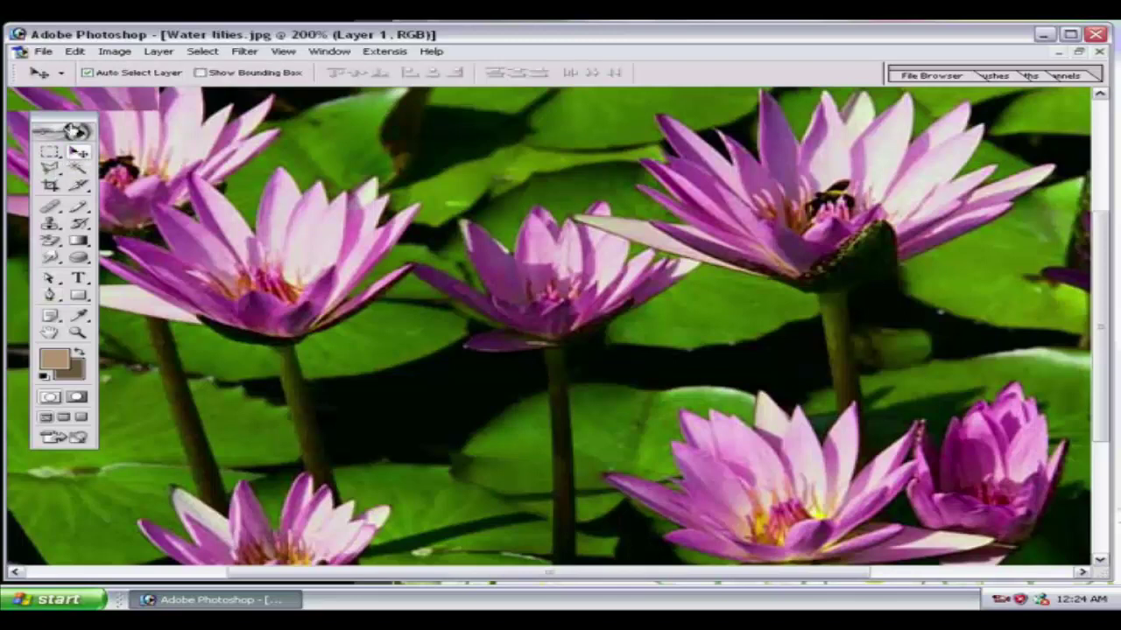
pyautogui.moveTo(75, 123); pyautogui.dragTo(79, 112)
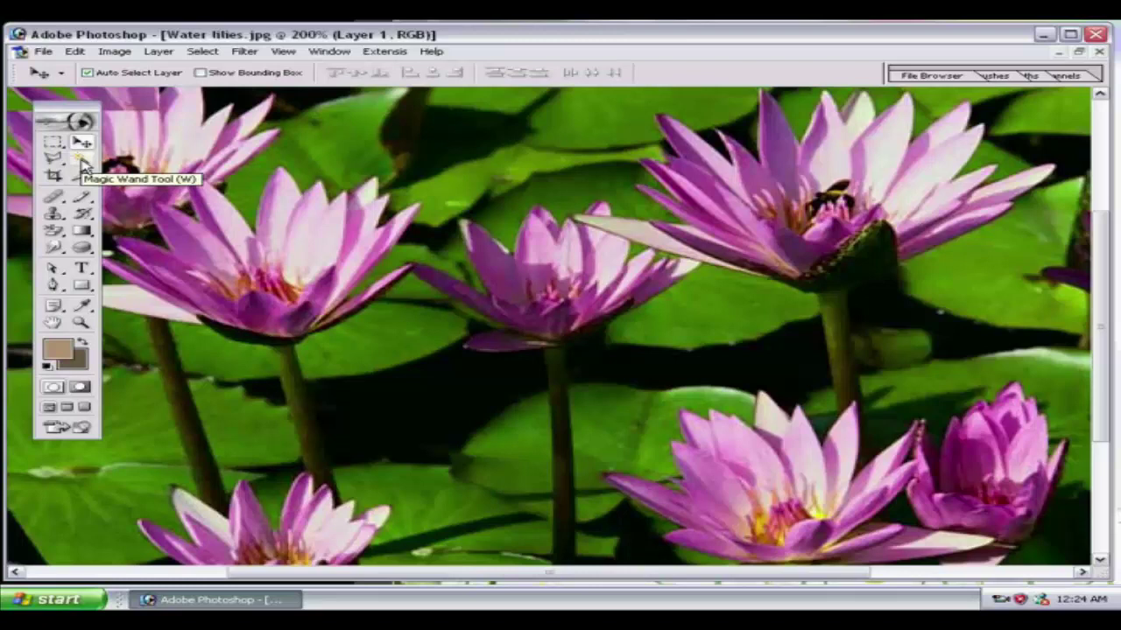
pyautogui.hotkey('ctrl', '-')
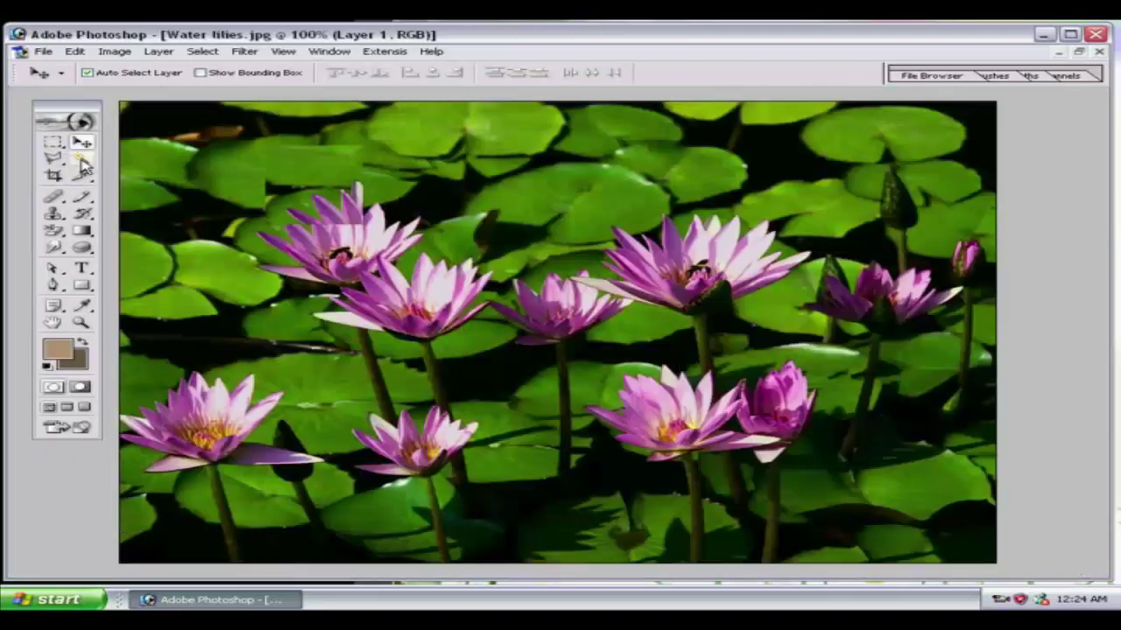
pyautogui.click(81, 162)
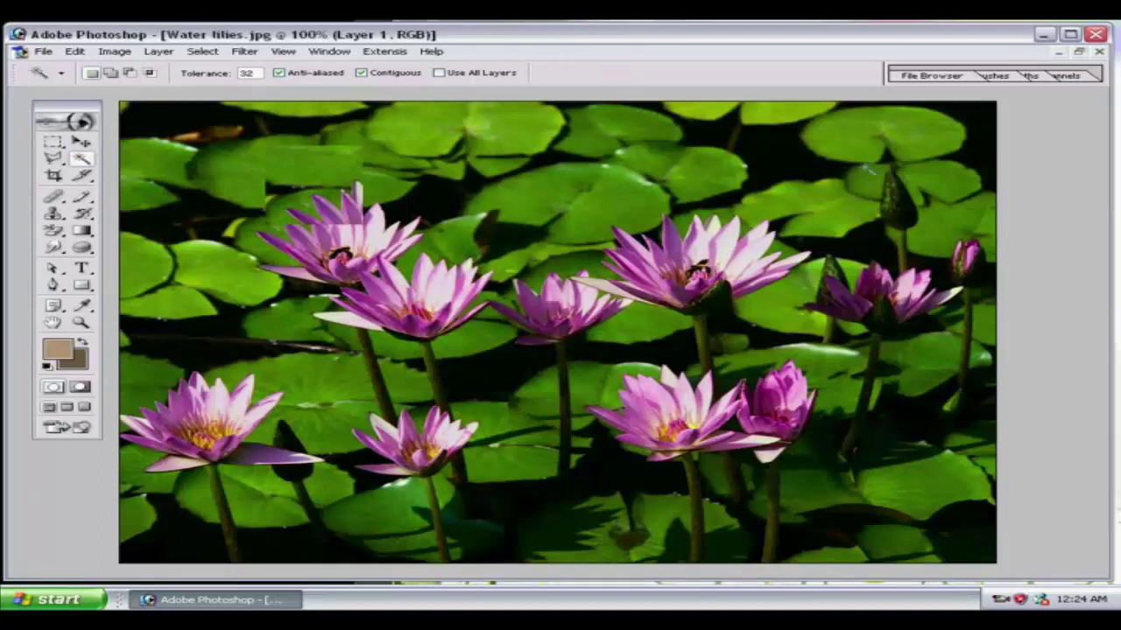
pyautogui.click(923, 124)
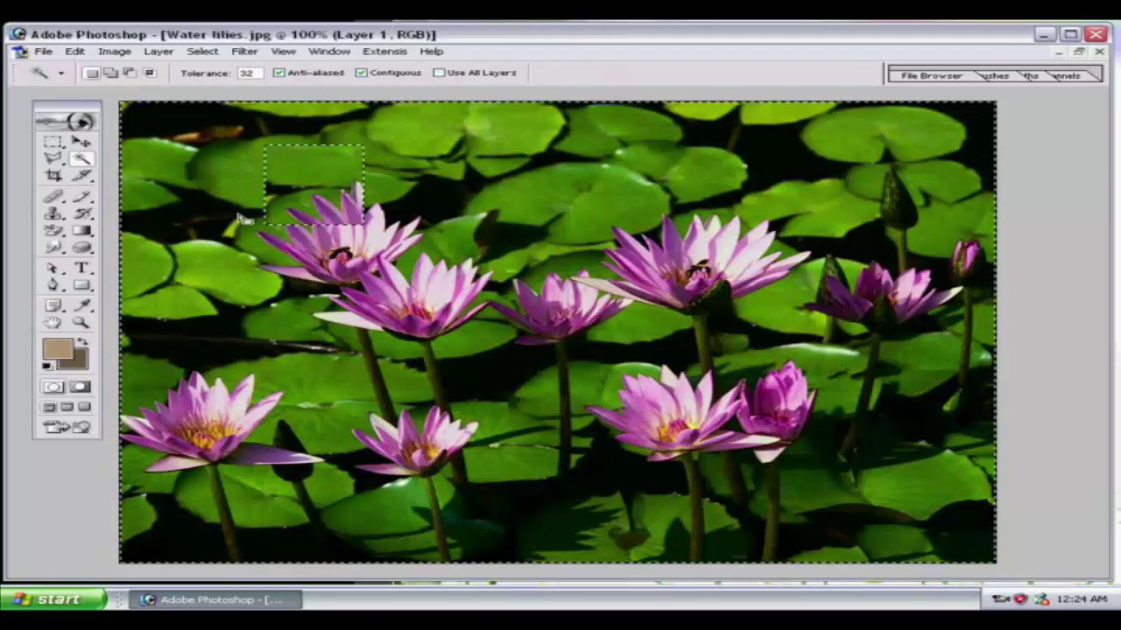
pyautogui.hotkey('ctrl', 'd')
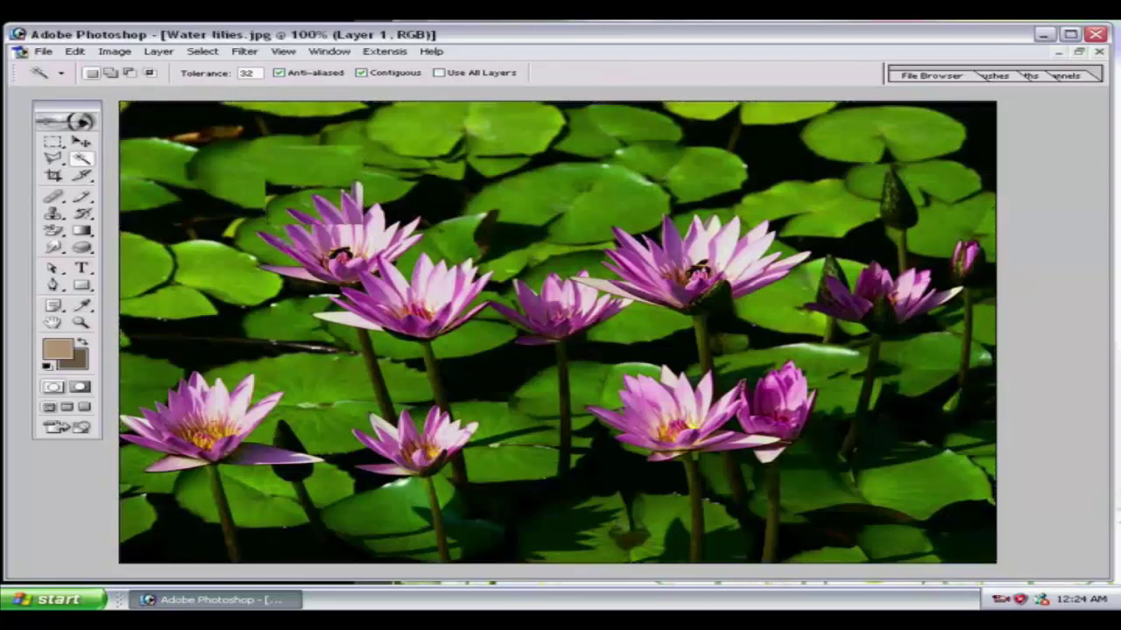
pyautogui.hotkey('ctrl', 'shift', 'd')
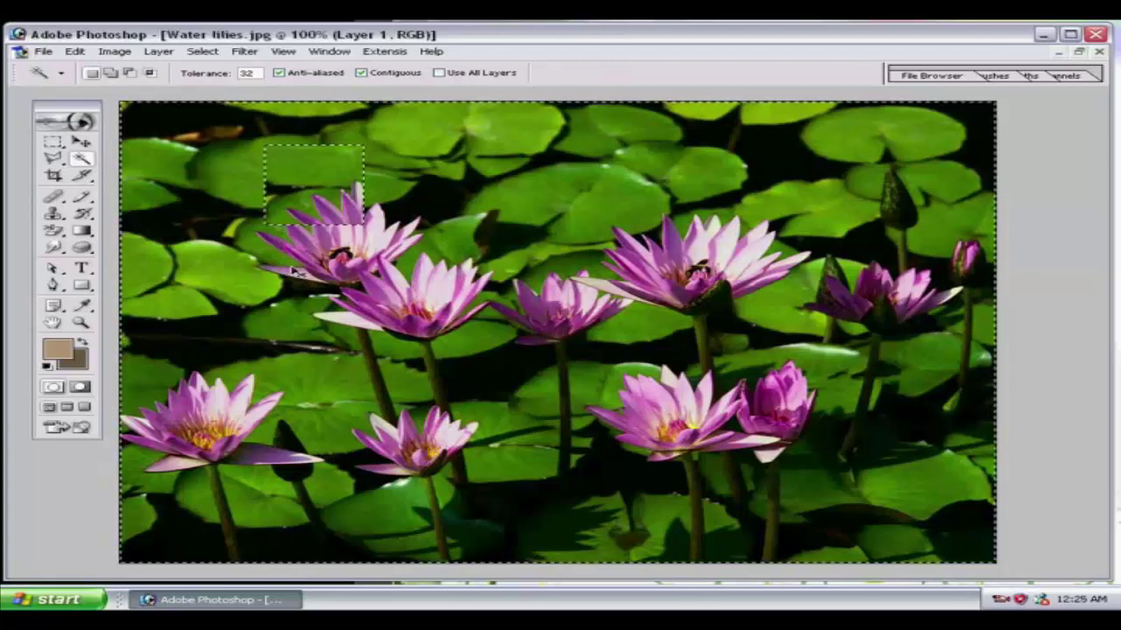
# Display the layer list, clear the selection, and delete Layer 1 containing the copied patch
pyautogui.press('F7')
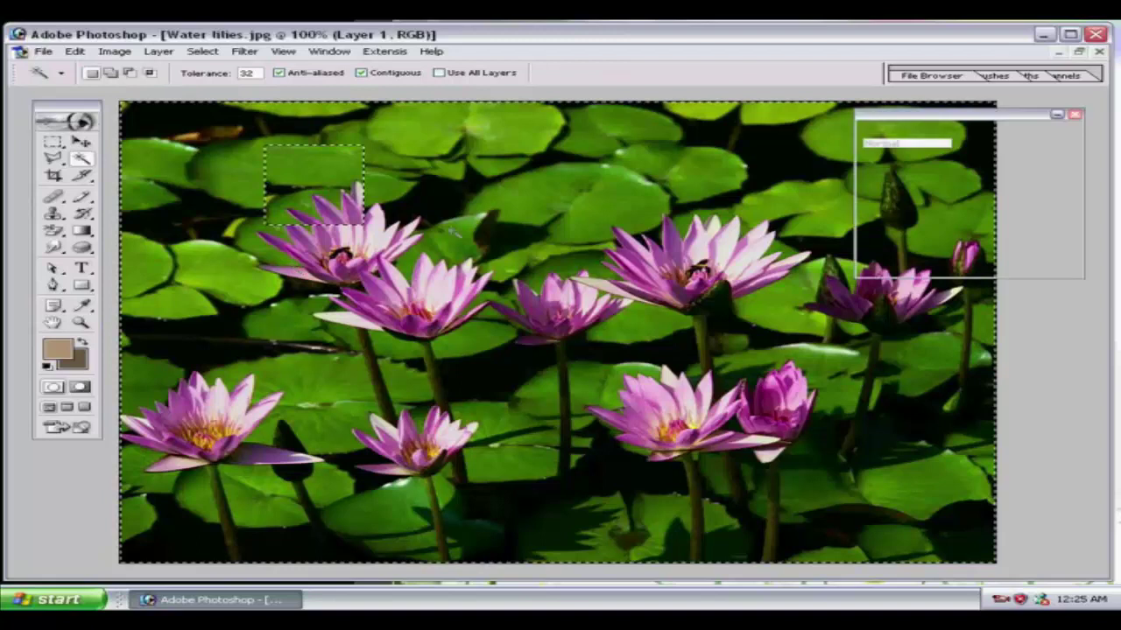
pyautogui.hotkey('ctrl', 'd')
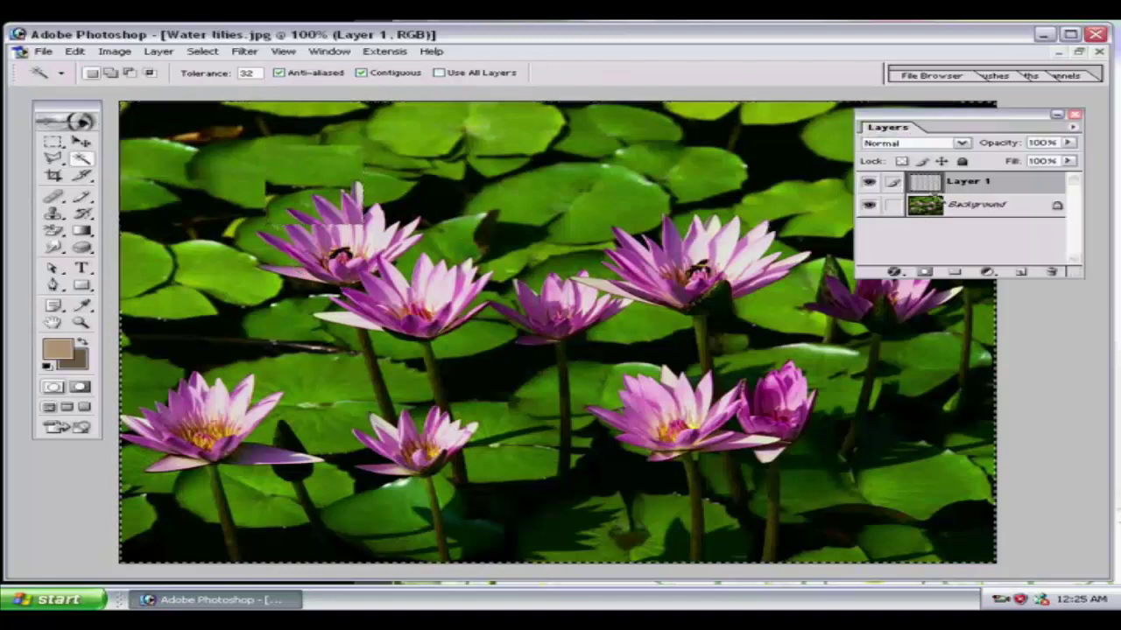
pyautogui.rightClick(966, 184)
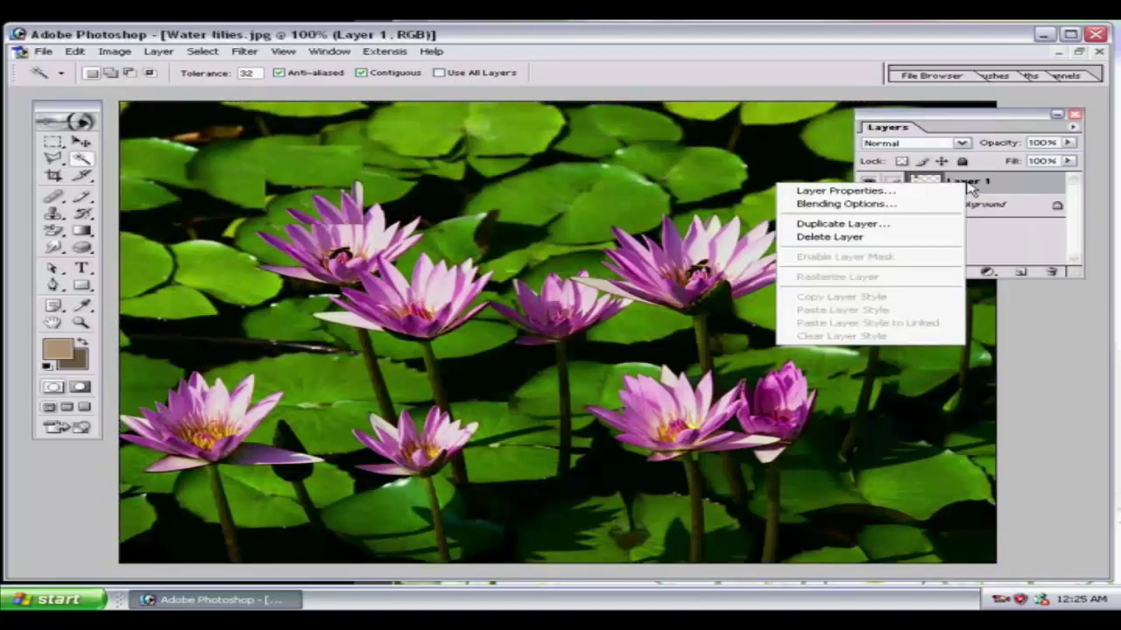
pyautogui.click(831, 238)
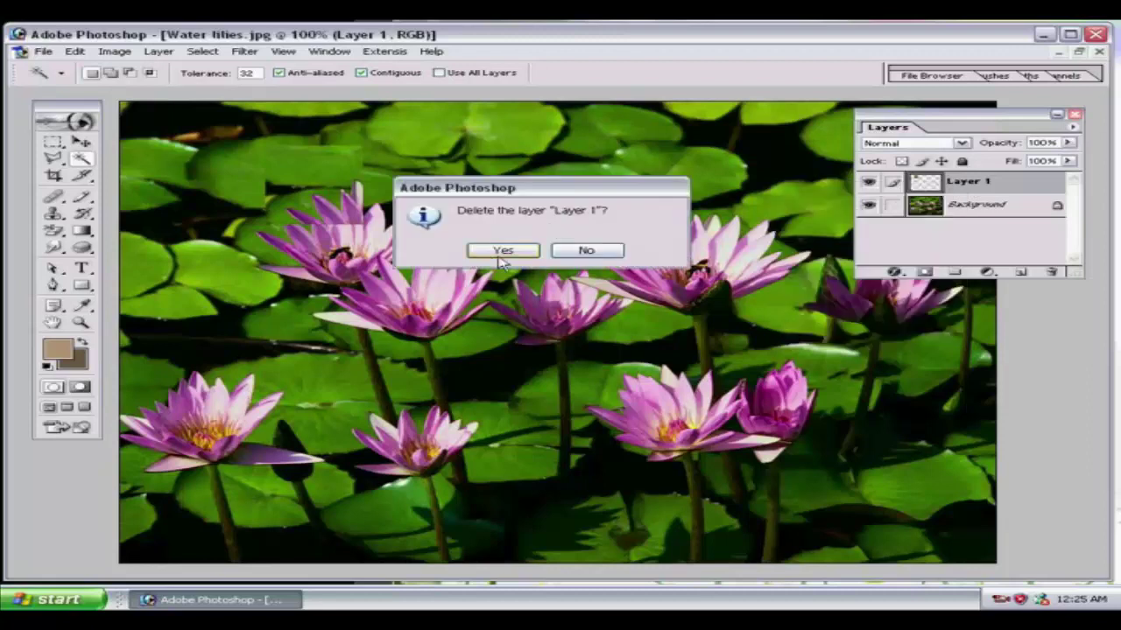
pyautogui.click(515, 254)
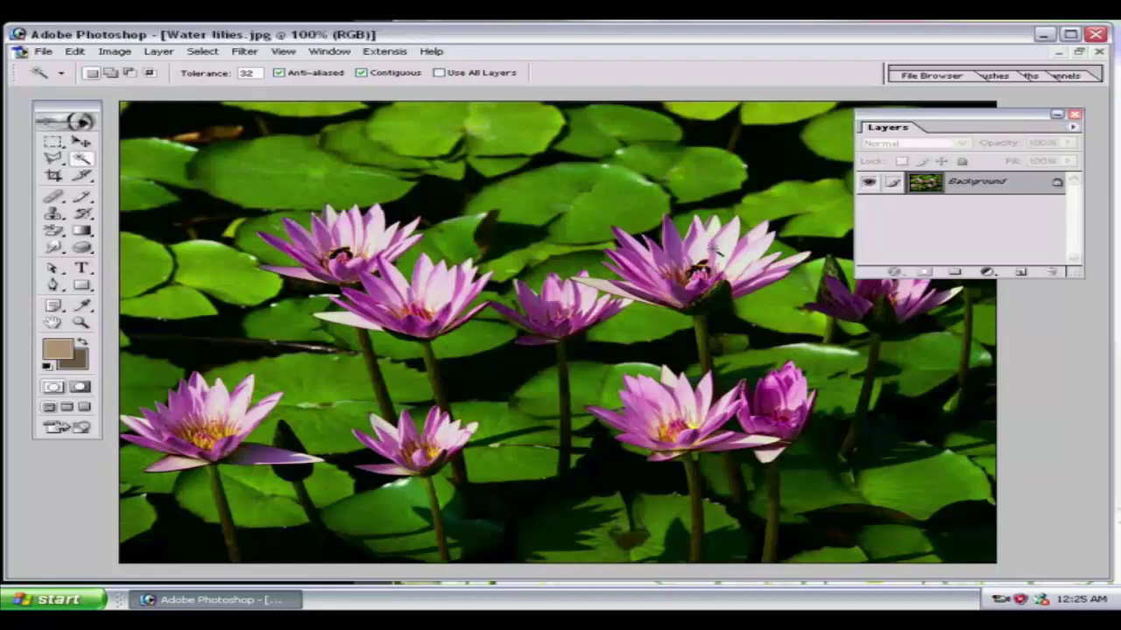
# Select one of the small leaves beside the upper-left flower with the Magic Wand, add its neighbouring leaf, and clear the selection
pyautogui.click(558, 298)
pyautogui.click(150, 263)
pyautogui.click(179, 302)
pyautogui.press('shift')
pyautogui.keyDown('shift'); pyautogui.click(215, 269); pyautogui.keyUp('shift')
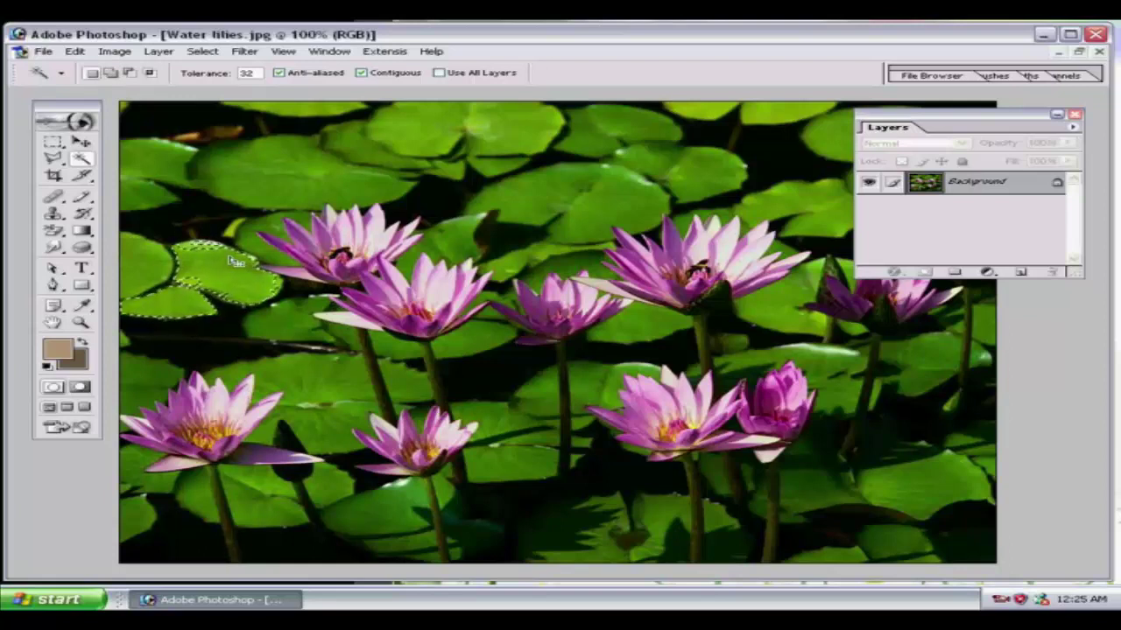
pyautogui.hotkey('ctrl', 'd')
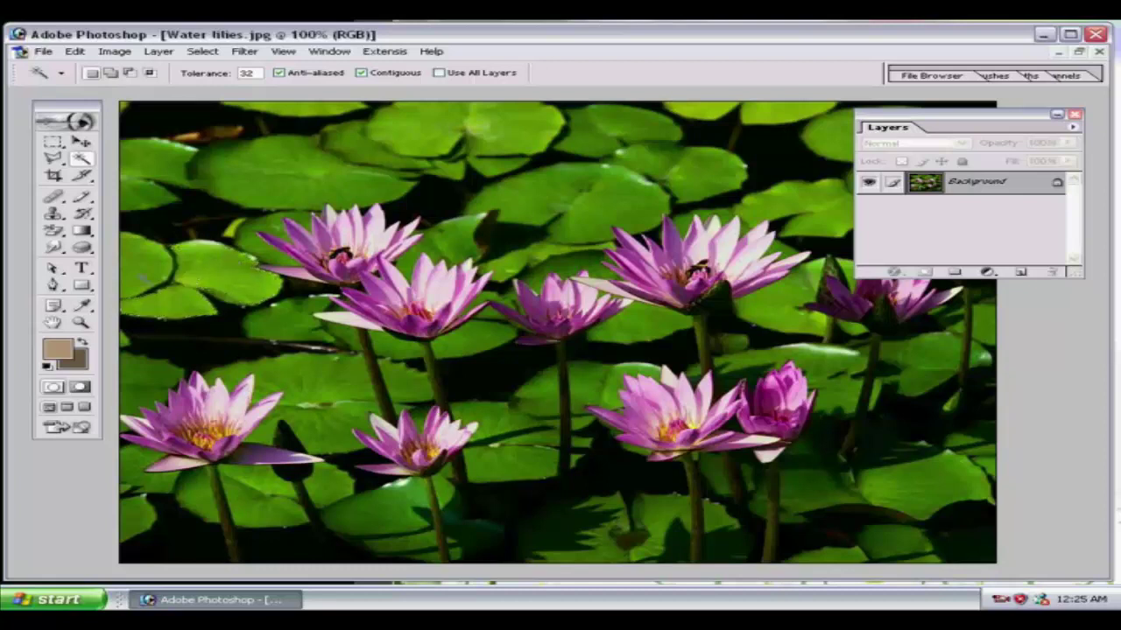
# Crop the image freehand around the two upper-left flowers, and undo the crop
pyautogui.click(79, 142)
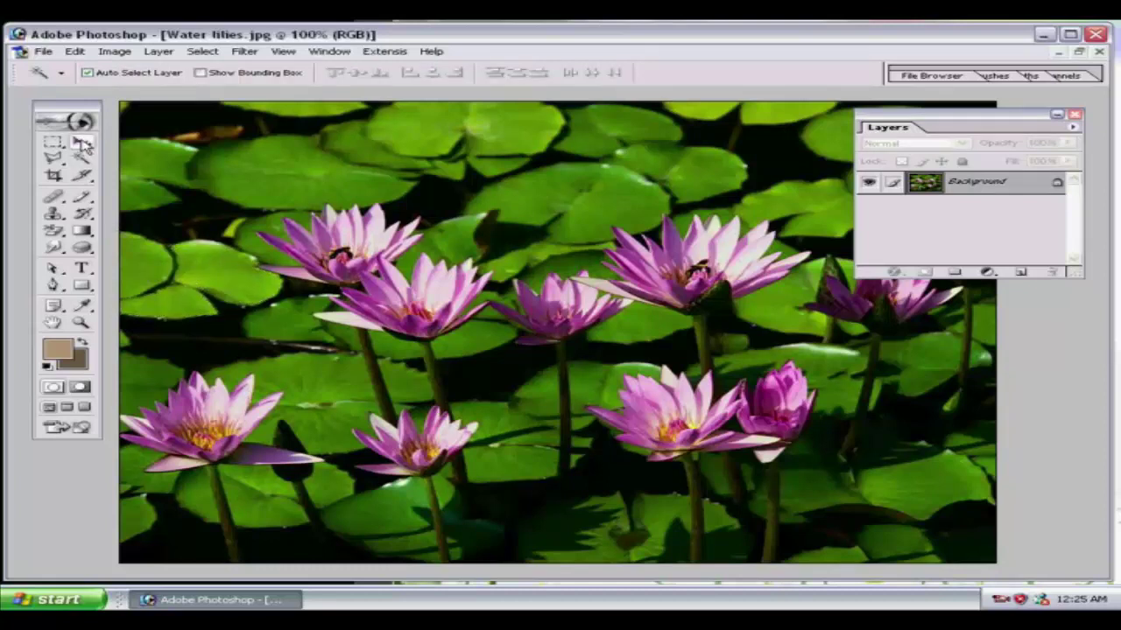
pyautogui.click(56, 177)
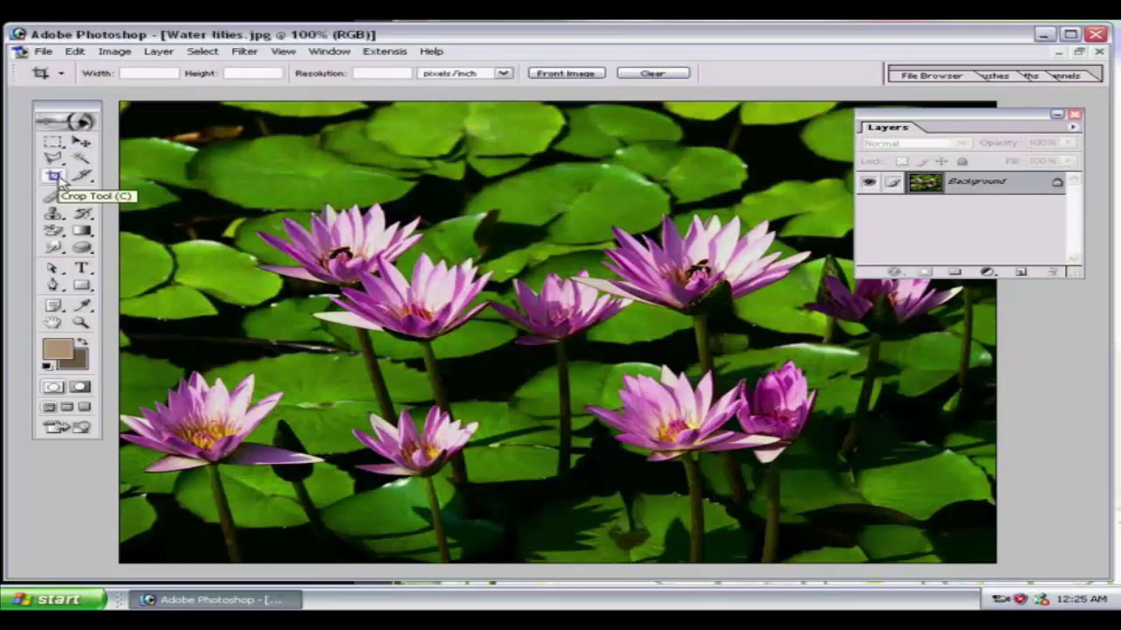
pyautogui.moveTo(250, 182); pyautogui.dragTo(544, 366)
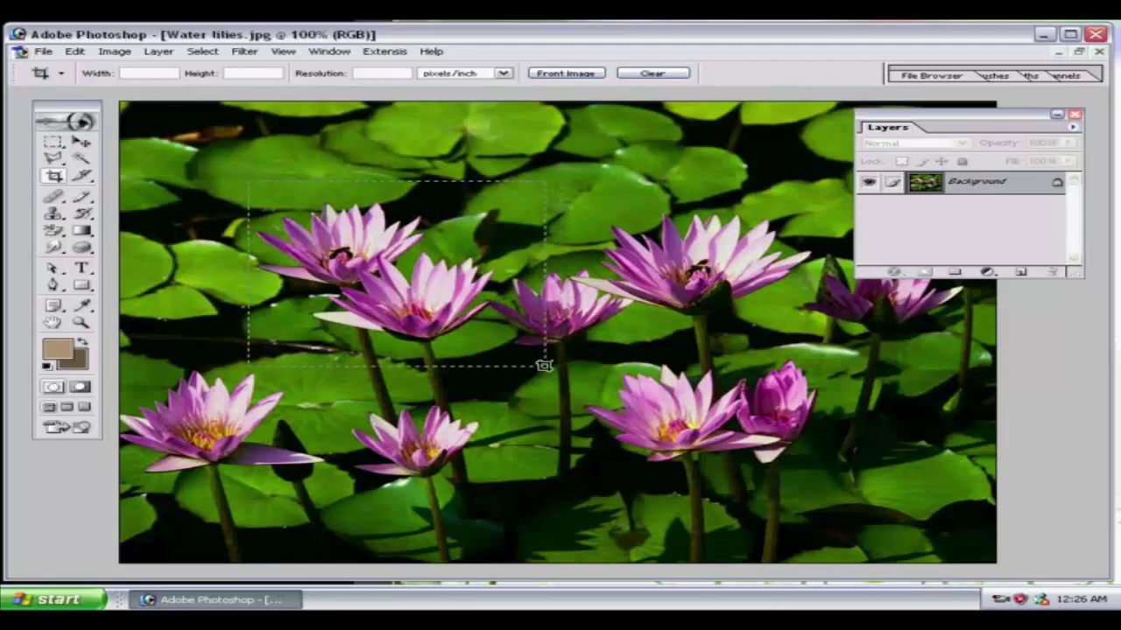
pyautogui.moveTo(543, 366); pyautogui.dragTo(543, 366)
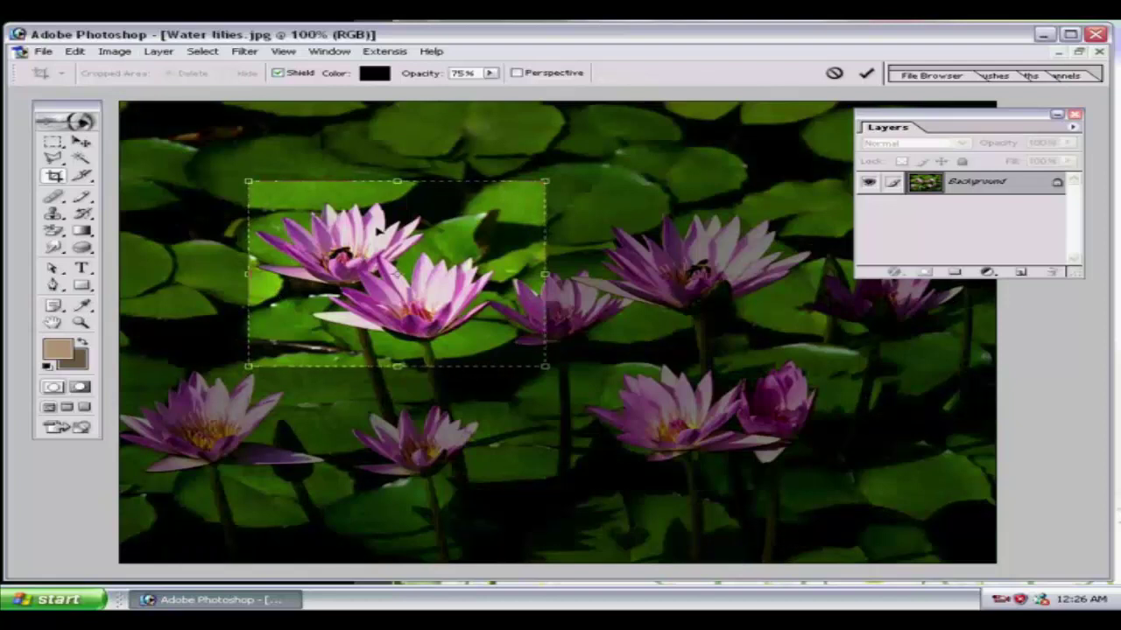
pyautogui.doubleClick(378, 230)
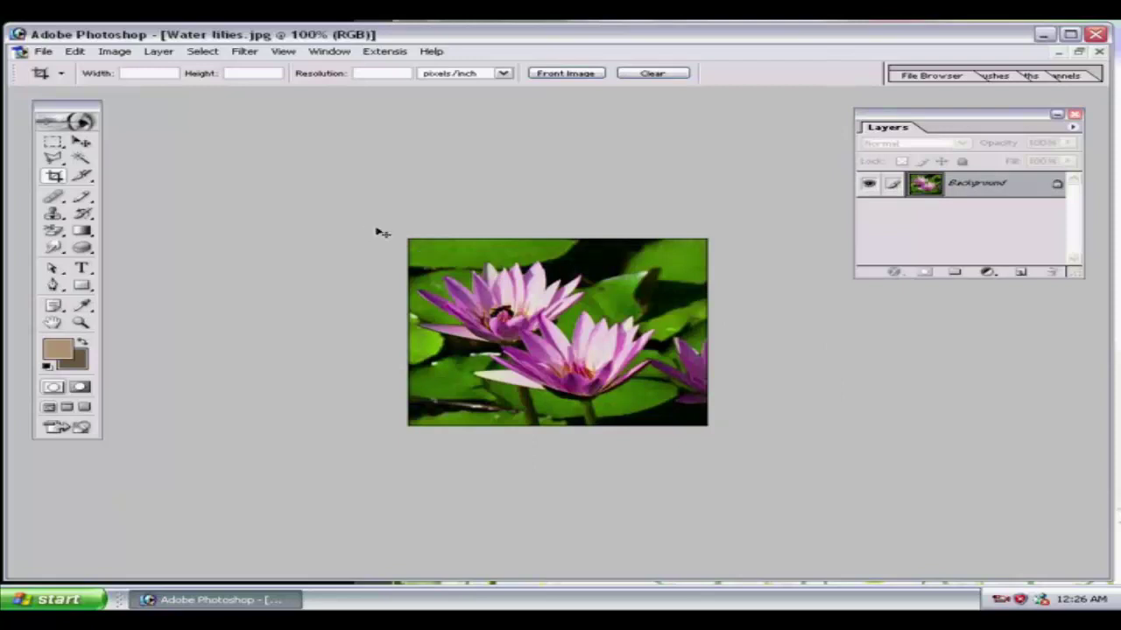
pyautogui.hotkey('ctrl', 'z')
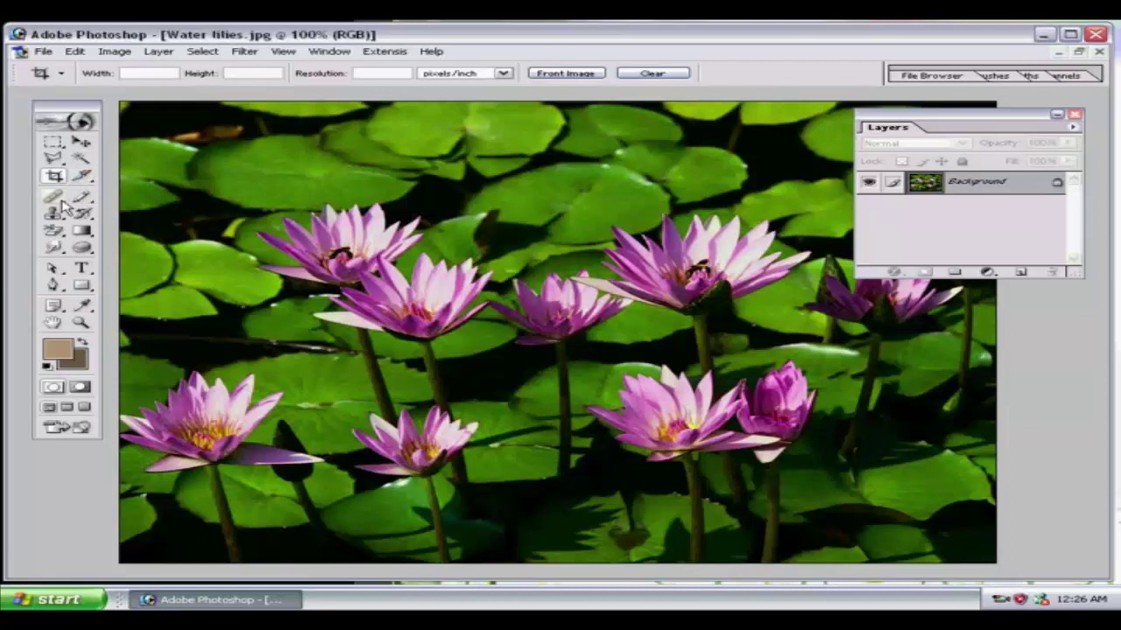
# Try the Healing Brush on the leaf above the large upper flower without defining a source point
pyautogui.click(58, 200)
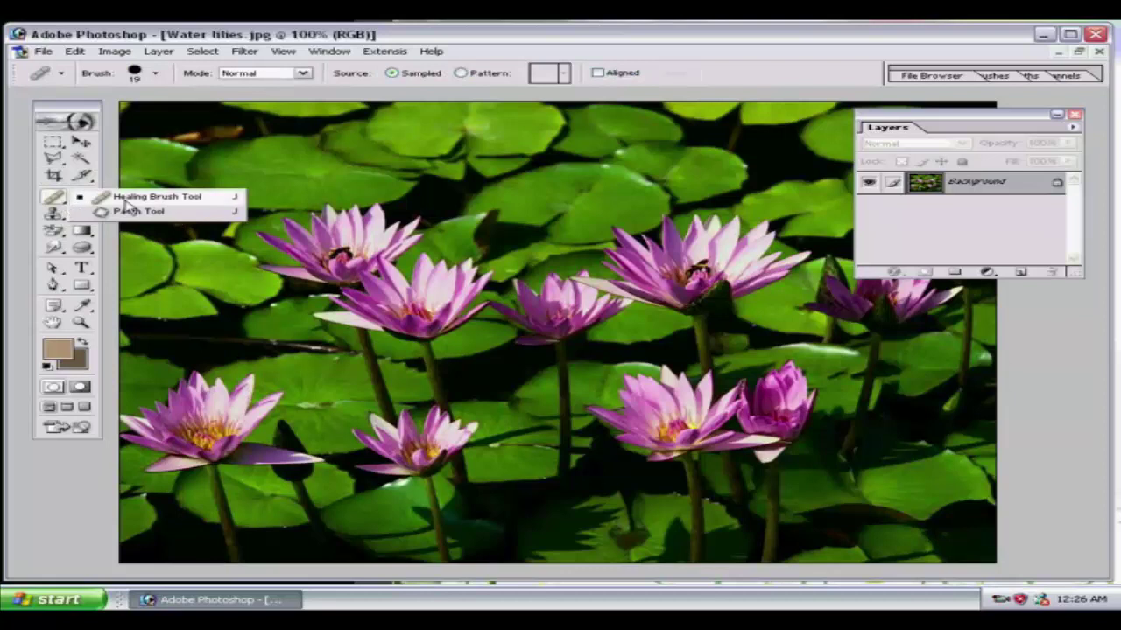
pyautogui.click(127, 199)
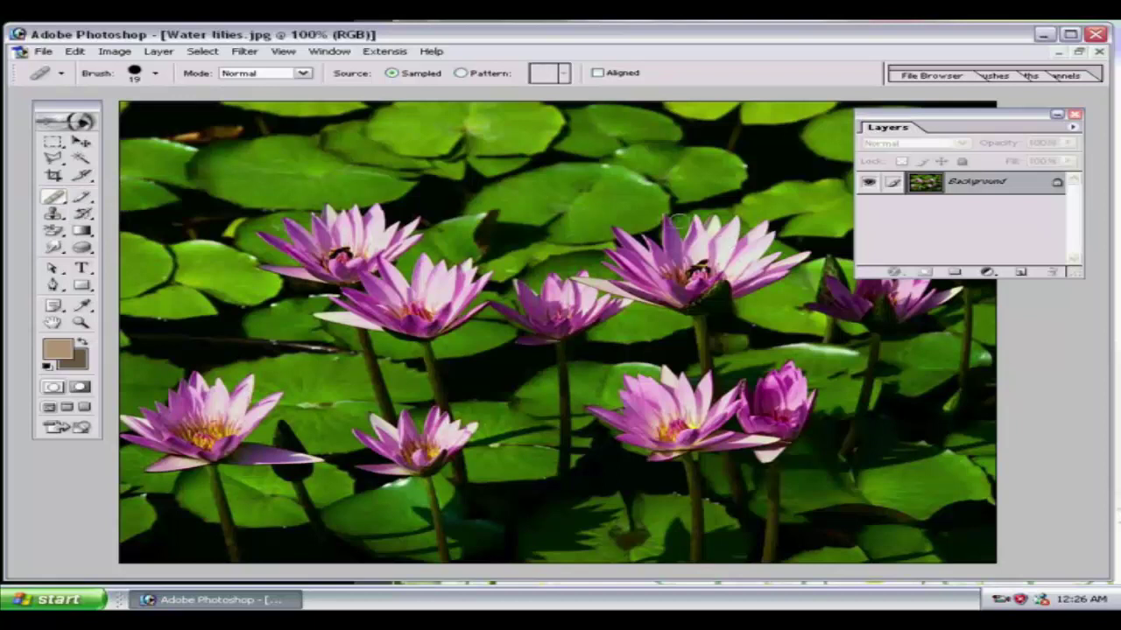
pyautogui.click(653, 183)
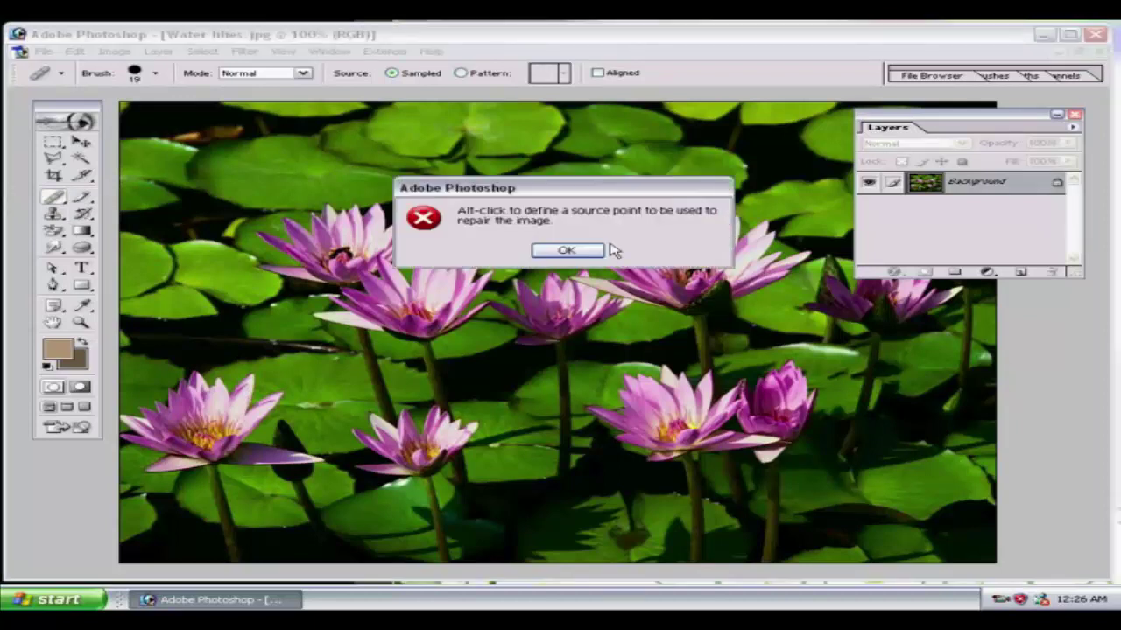
pyautogui.click(573, 250)
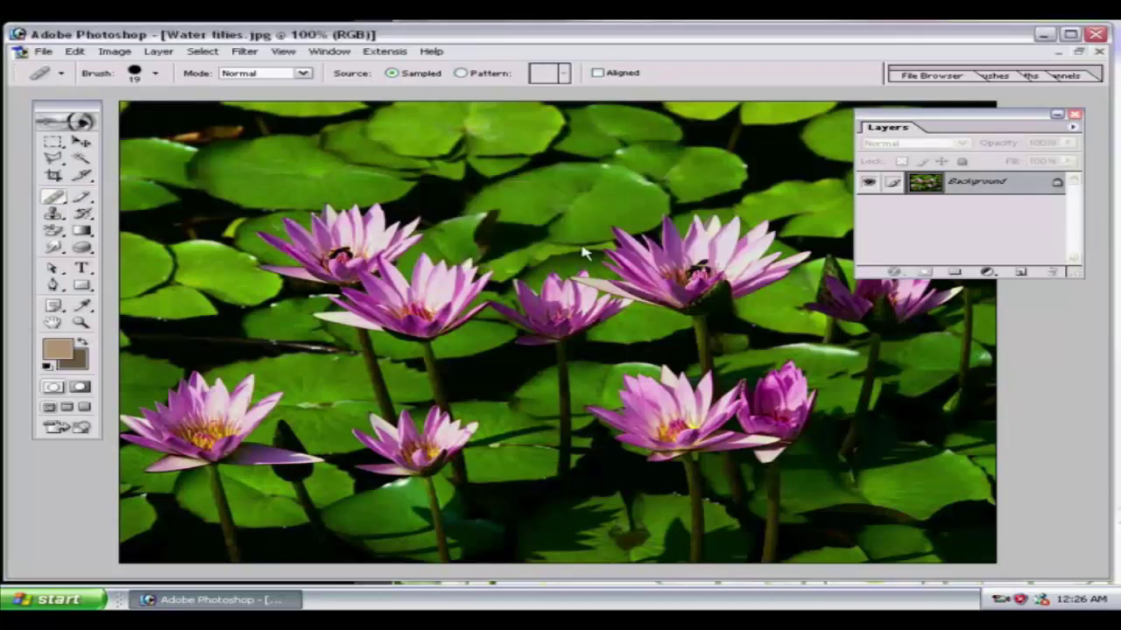
# Activate the Patch Tool, the Clone Stamp Tool and the History Brush in turn to examine their options and variants
pyautogui.rightClick(64, 206)
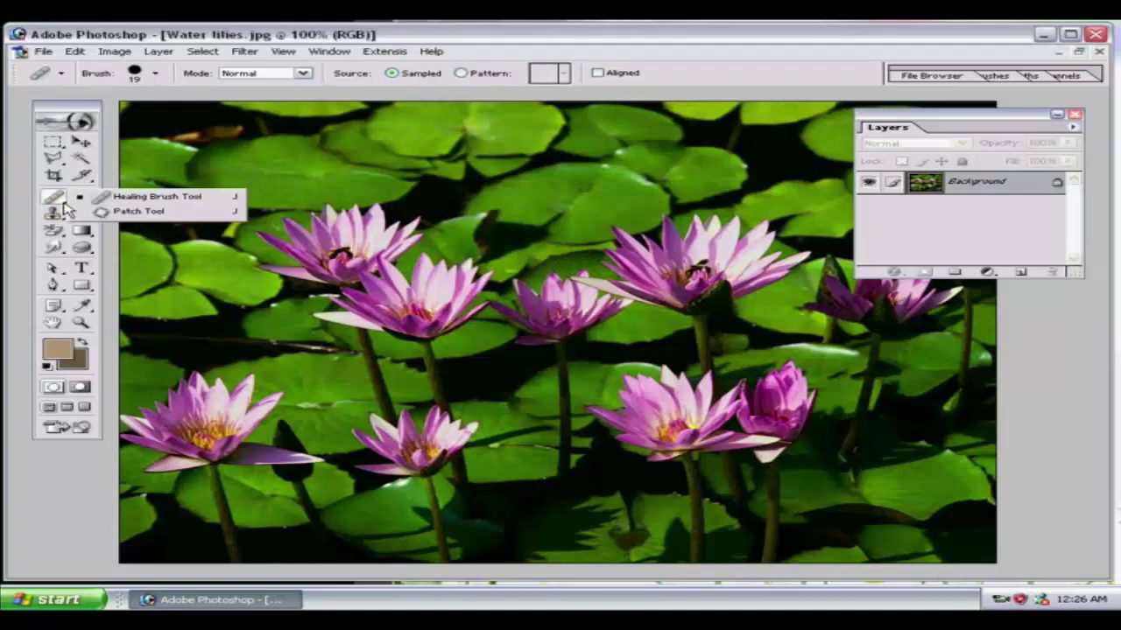
pyautogui.click(159, 215)
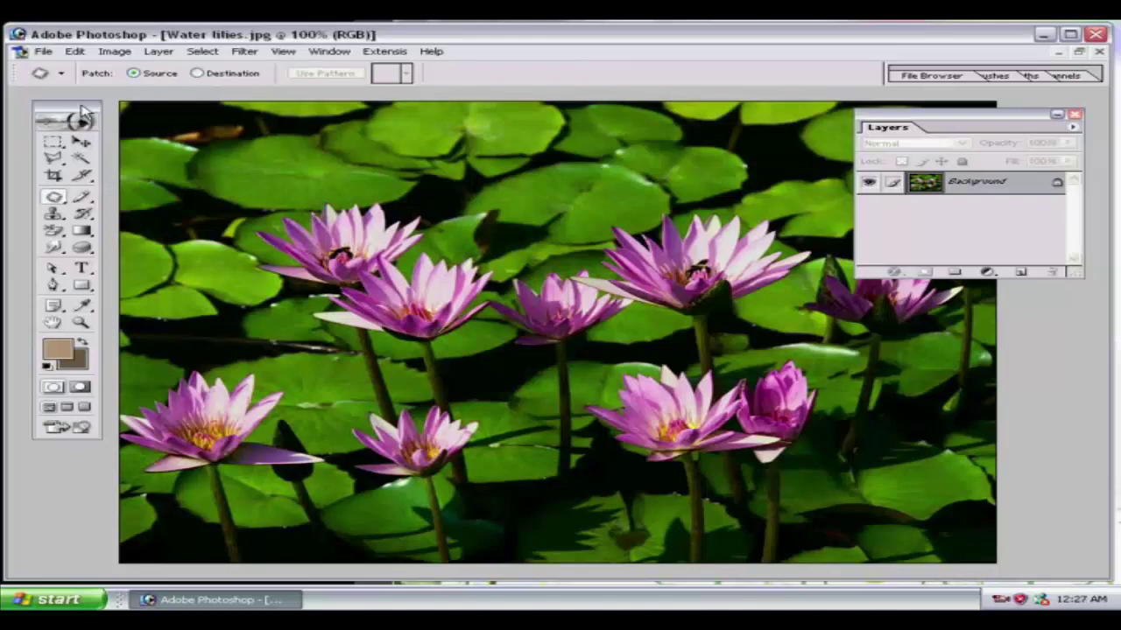
pyautogui.click(54, 216)
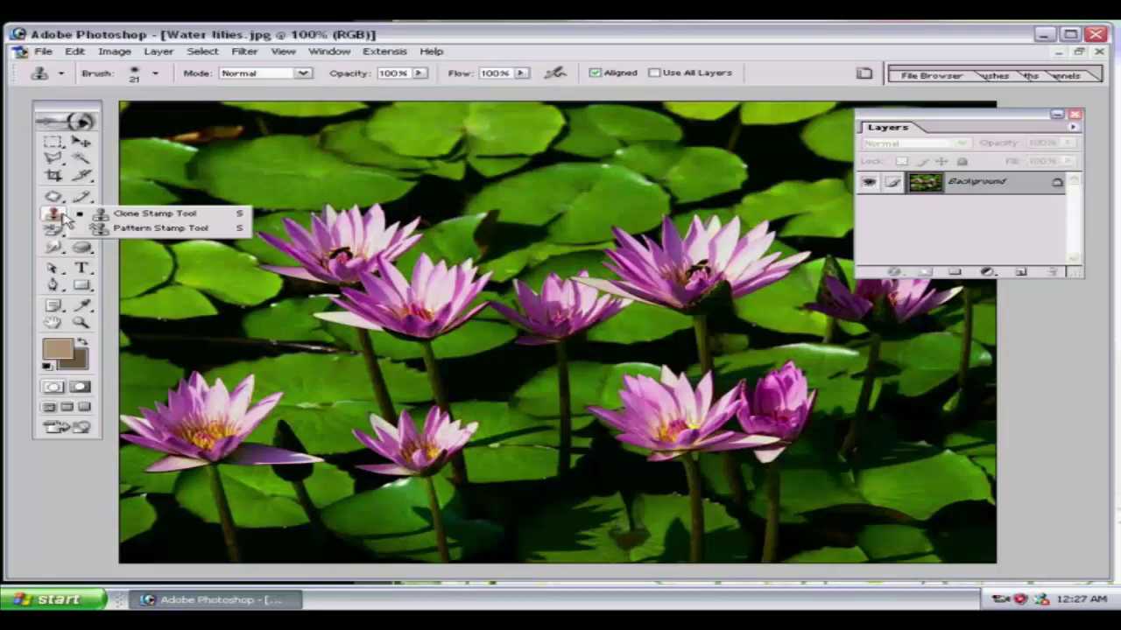
pyautogui.click(105, 214)
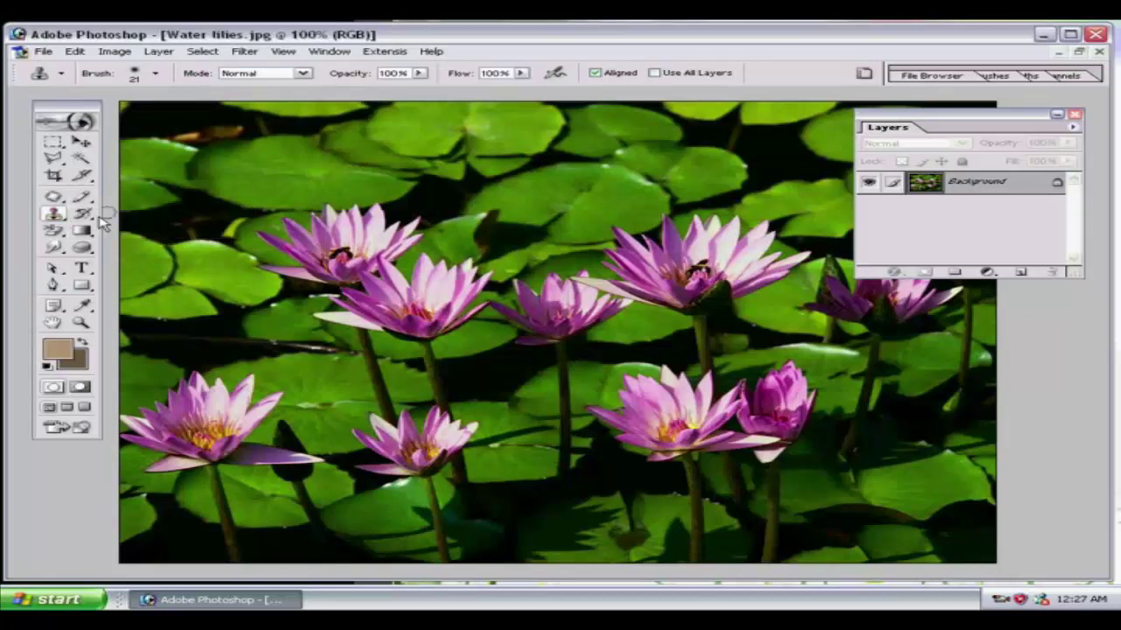
pyautogui.click(91, 219)
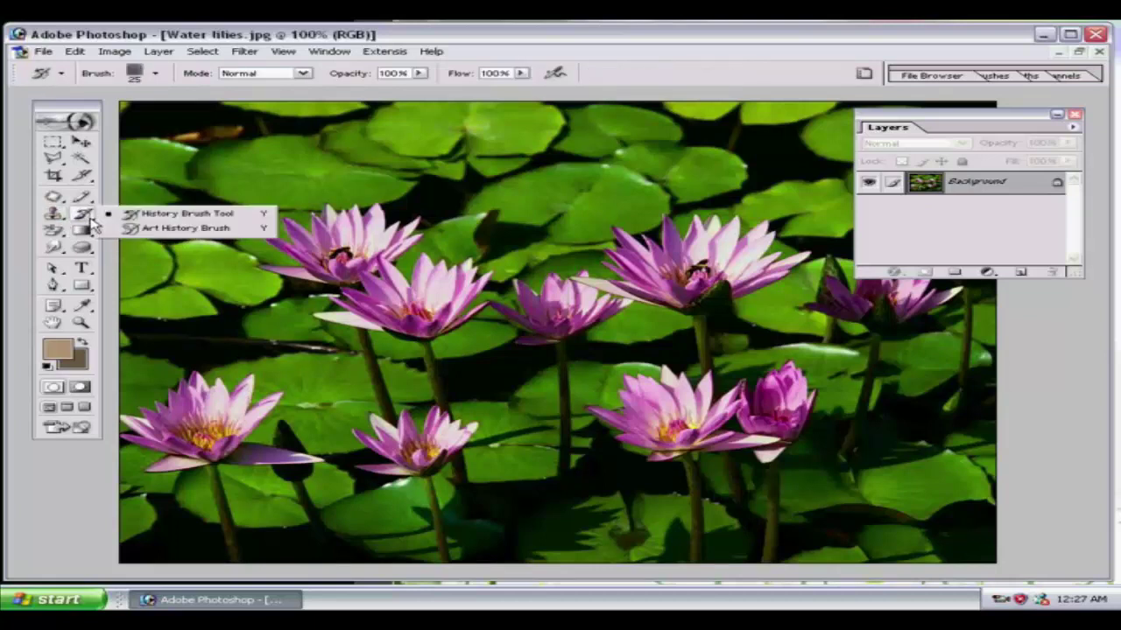
# Set the Eraser Tool's brush diameter to 58 px and erase from the small leaf diagonally across the left side of the upper-left flower
pyautogui.click(55, 233)
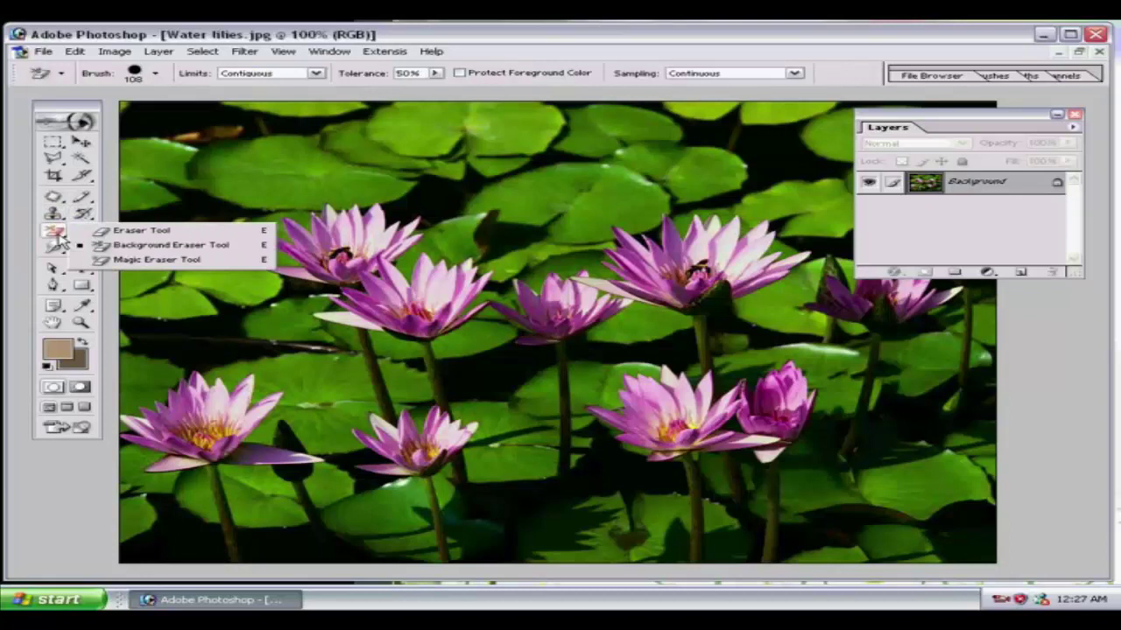
pyautogui.click(159, 233)
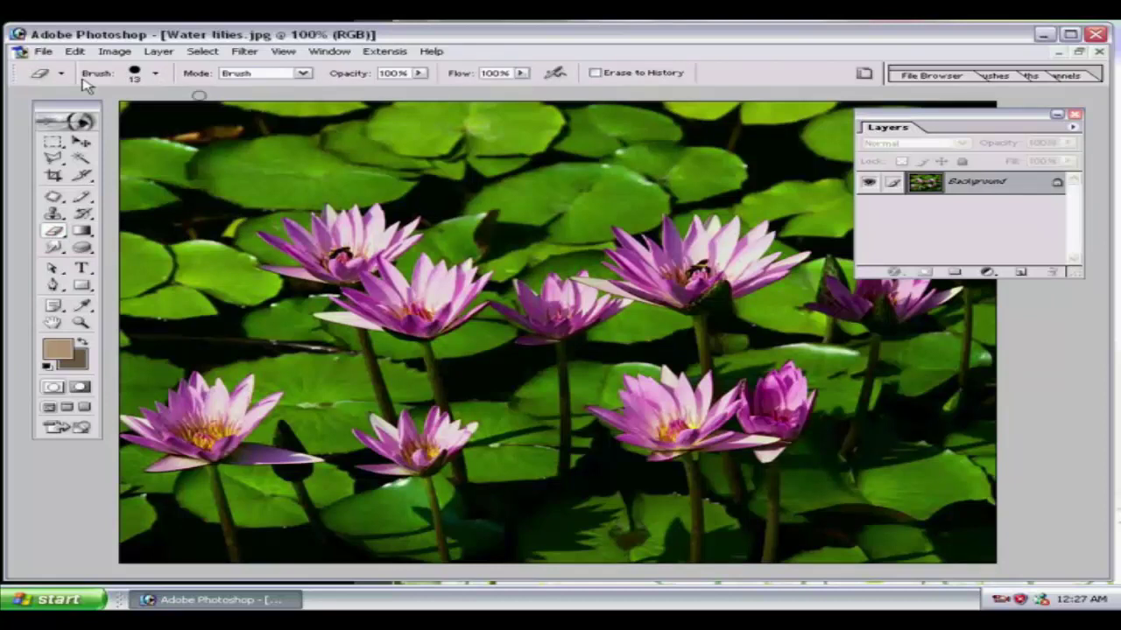
pyautogui.click(155, 73)
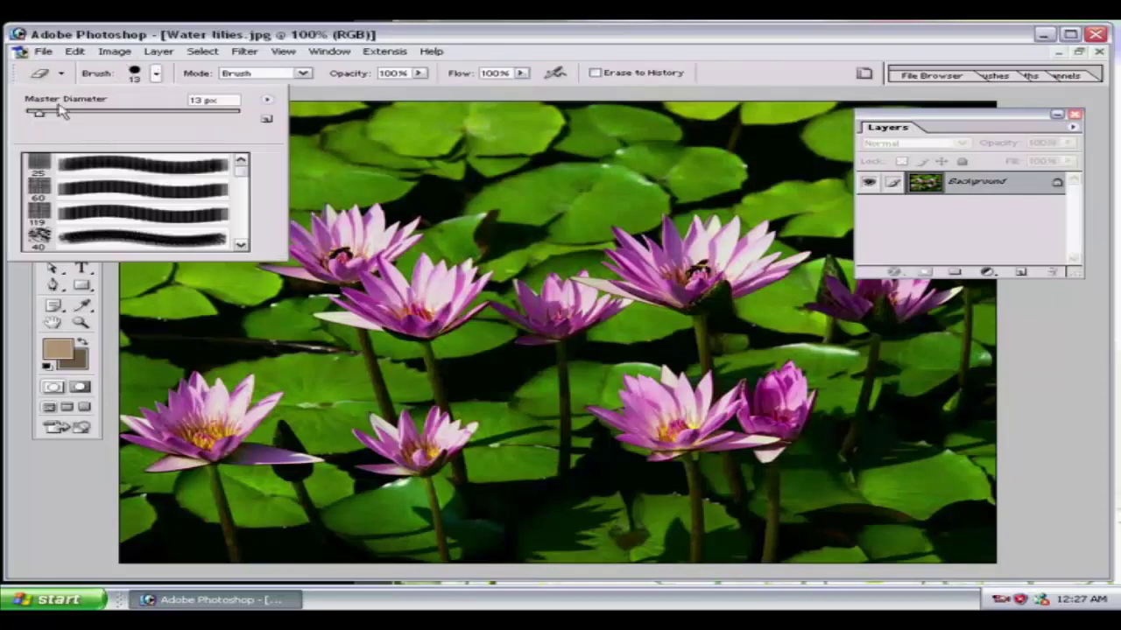
pyautogui.click(88, 115)
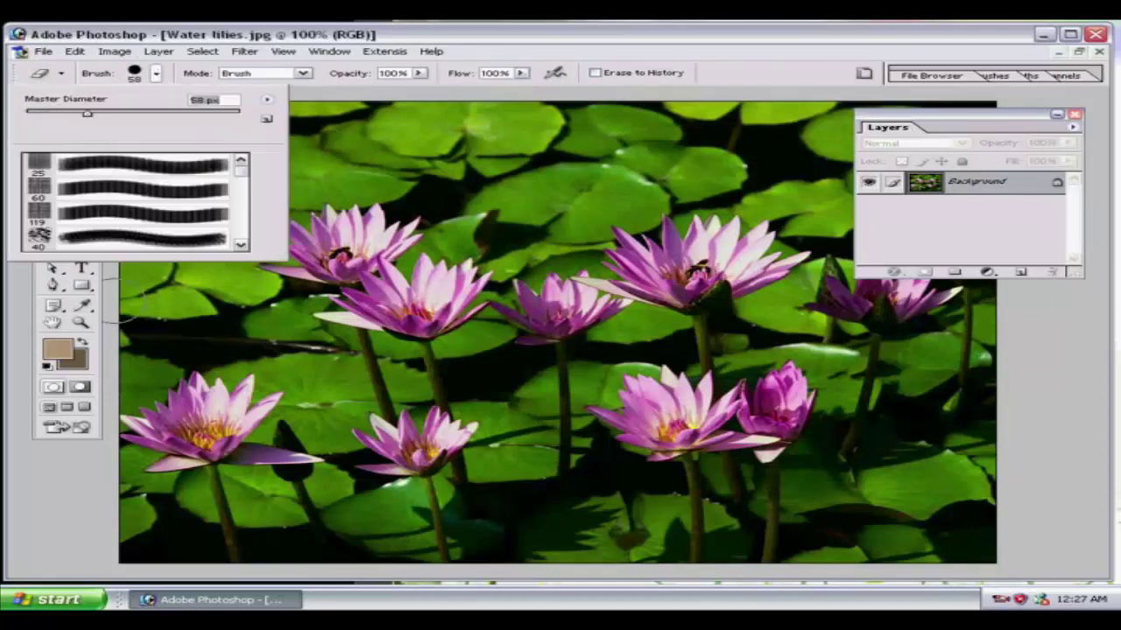
pyautogui.click(237, 291)
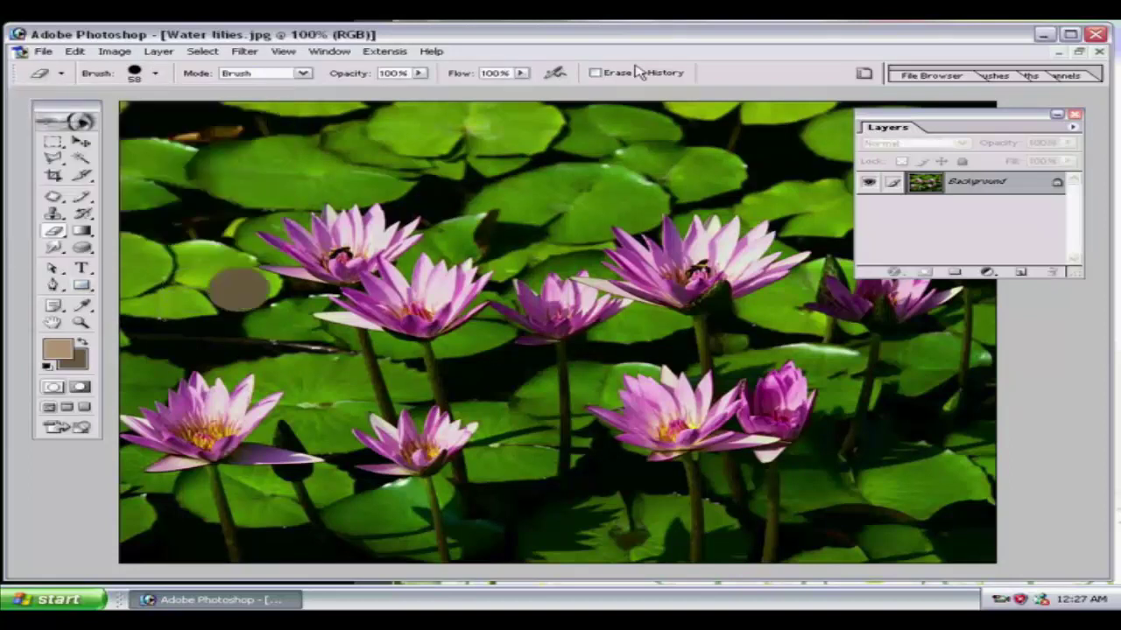
pyautogui.moveTo(236, 289)
pyautogui.mouseDown()
pyautogui.moveTo(272, 236)
pyautogui.moveTo(337, 187)
pyautogui.mouseUp()
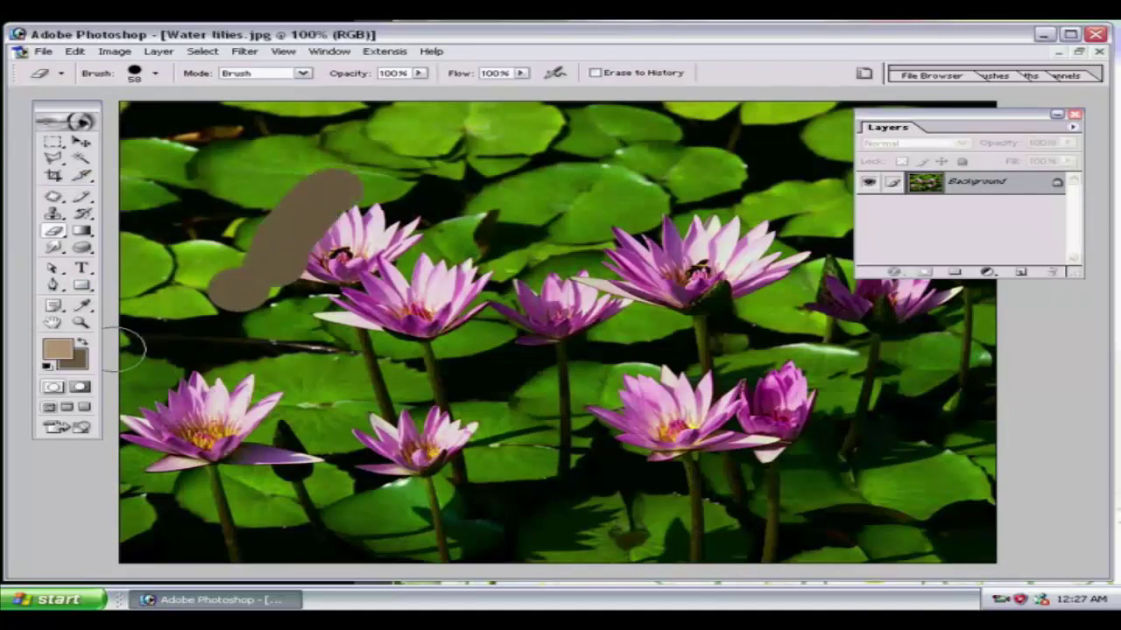
# Set the background color to E9E5DC and erase a bent stroke from the upper middle flower up across the leaf above it
pyautogui.click(78, 359)
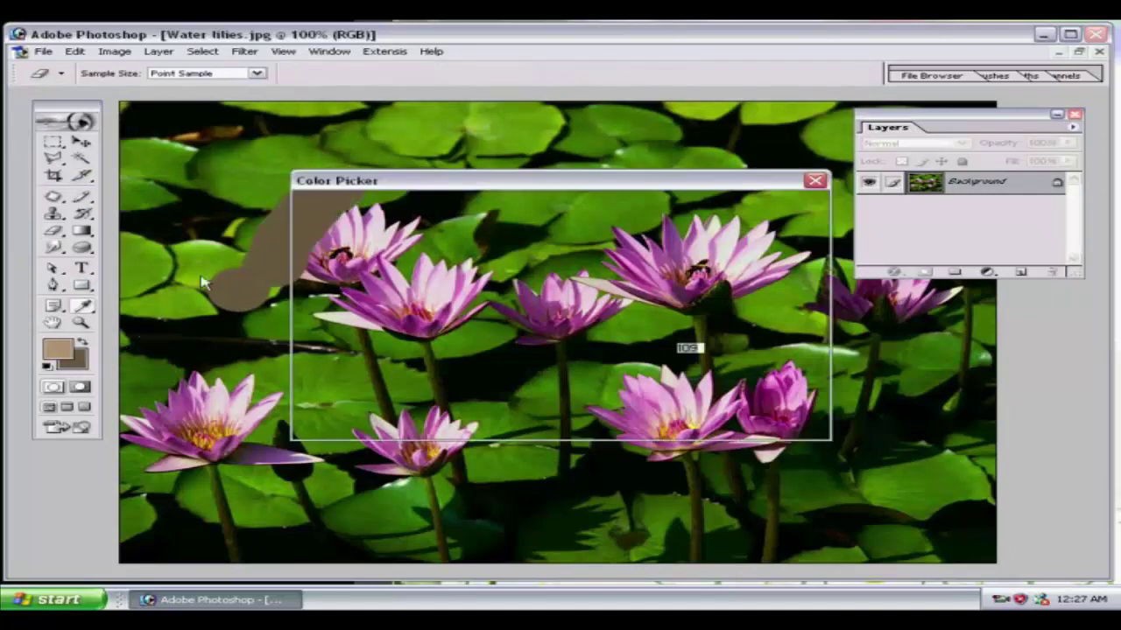
pyautogui.click(322, 232)
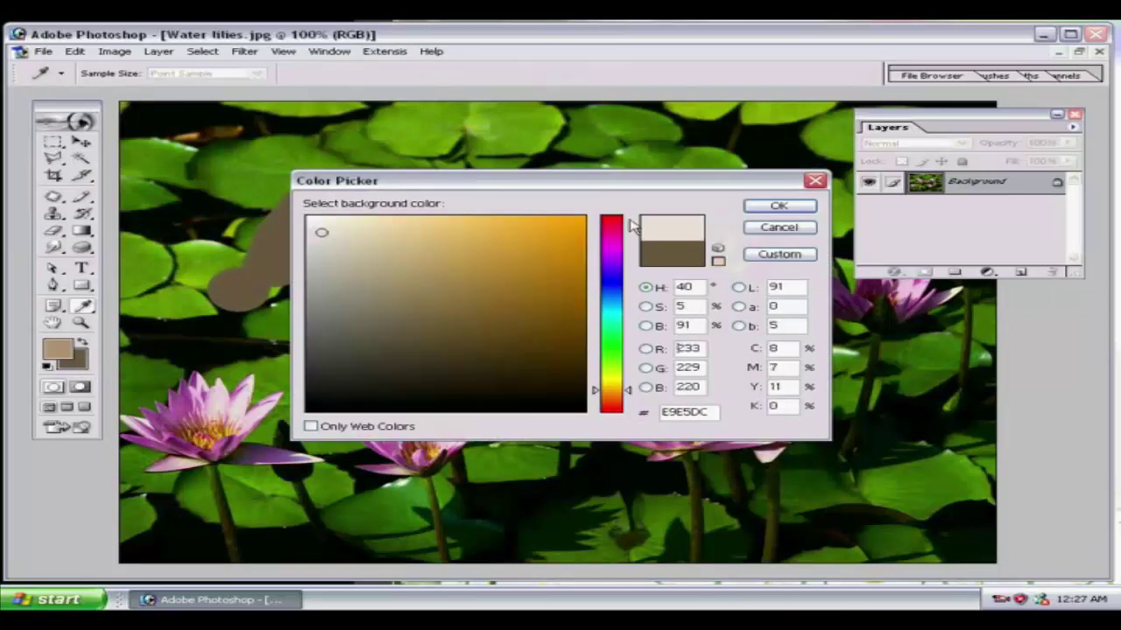
pyautogui.click(751, 208)
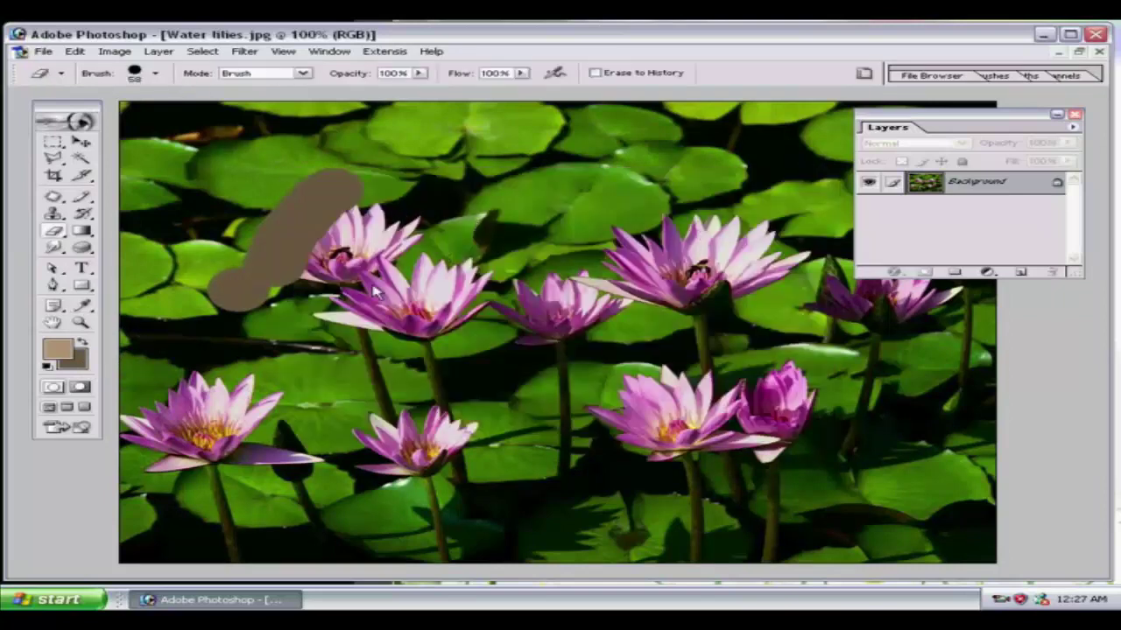
pyautogui.moveTo(425, 250)
pyautogui.mouseDown()
pyautogui.moveTo(503, 192)
pyautogui.moveTo(604, 179)
pyautogui.mouseUp()
# Erase the leaves in the image's upper-left corner to transparency with the Background Eraser Tool
pyautogui.moveTo(53, 233)
pyautogui.mouseDown()
pyautogui.moveTo(158, 256)
pyautogui.moveTo(248, 138)
pyautogui.moveTo(188, 188)
pyautogui.moveTo(175, 251)
pyautogui.moveTo(194, 310)
pyautogui.mouseUp()
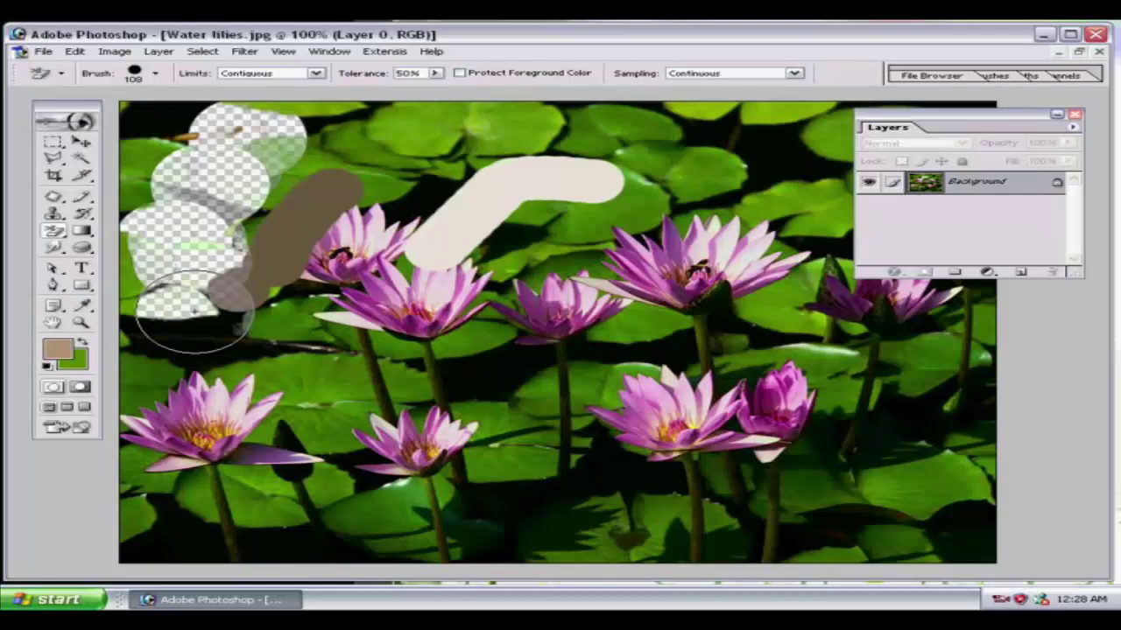
# Activate the Gradient Tool and close the Water lilies image
pyautogui.click(82, 231)
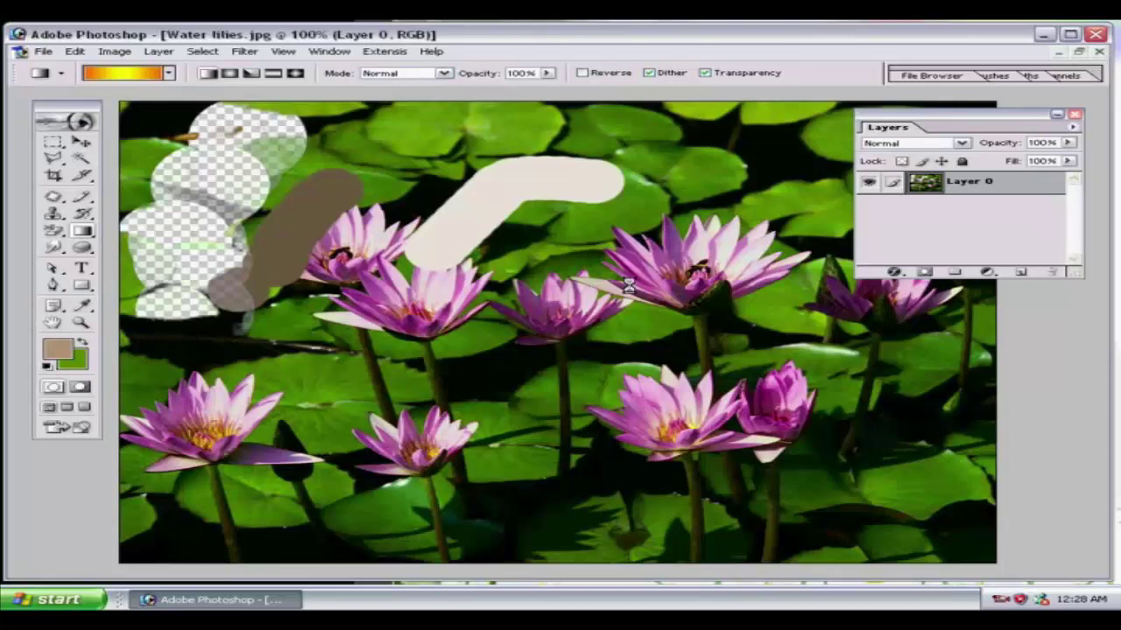
pyautogui.hotkey('ctrl', 'w')
pyautogui.click(582, 251)
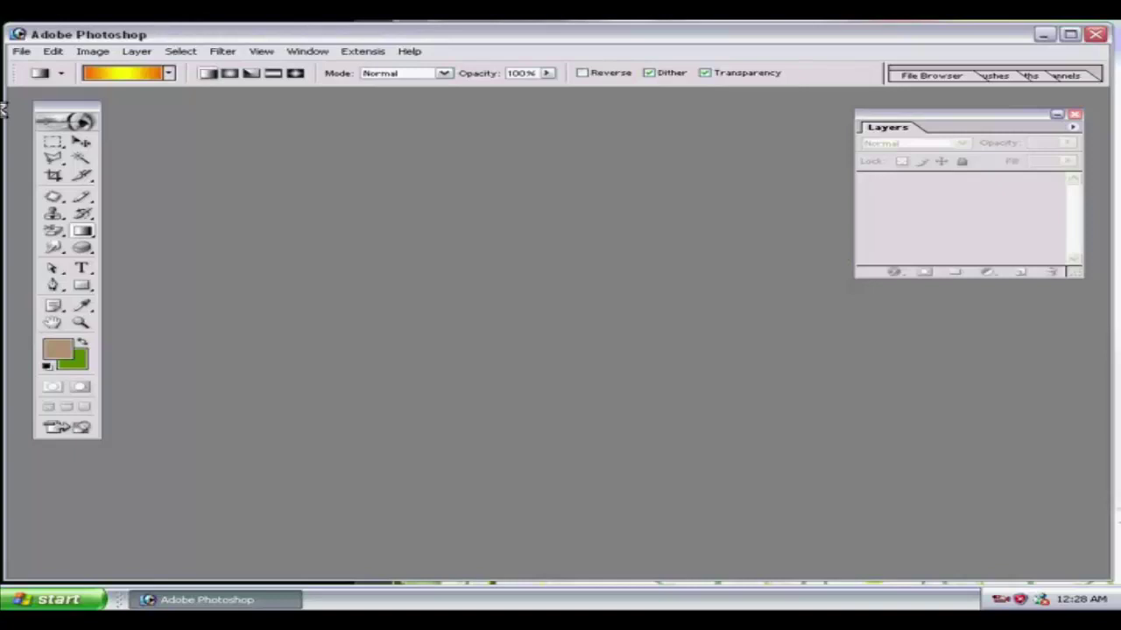
# Open the john sample image from the Desktop and maximize its document window
pyautogui.click(21, 51)
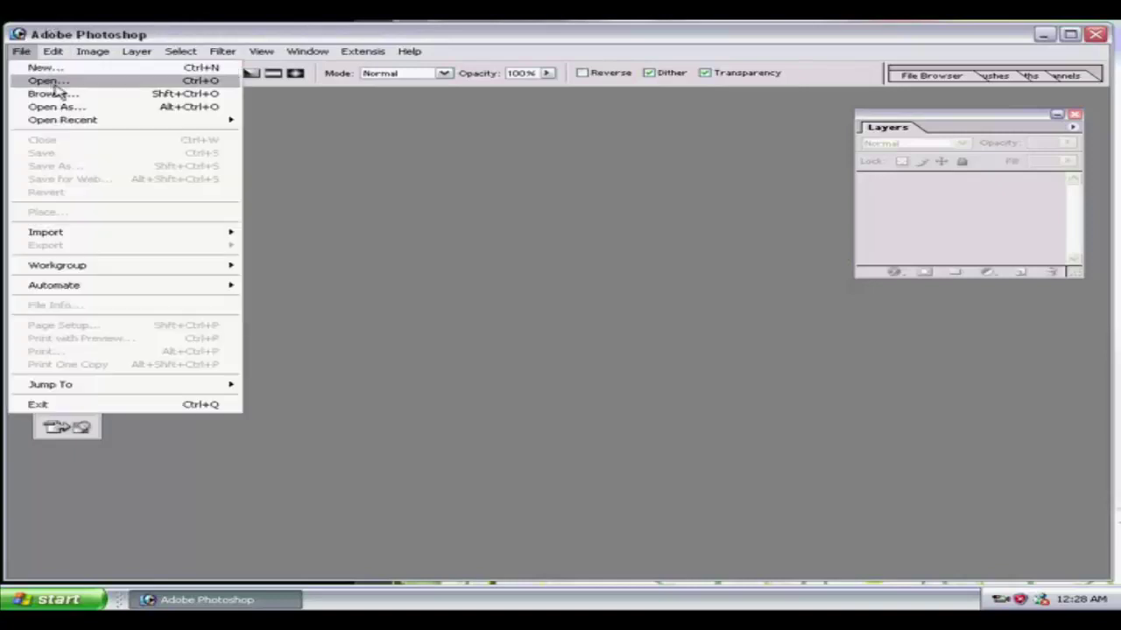
pyautogui.click(48, 80)
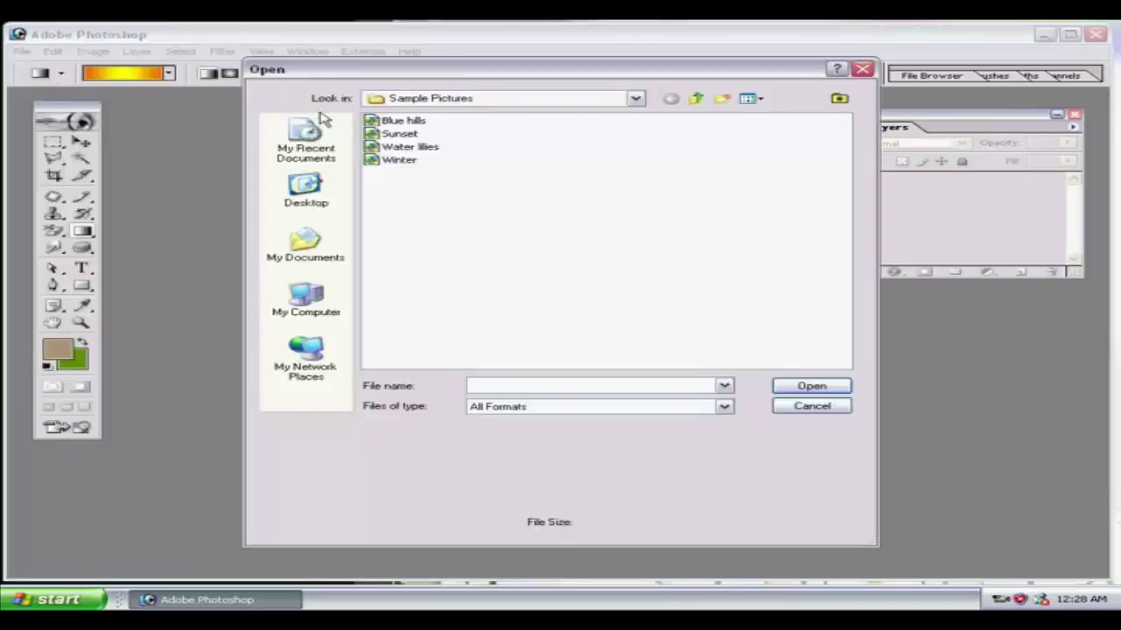
pyautogui.click(450, 100)
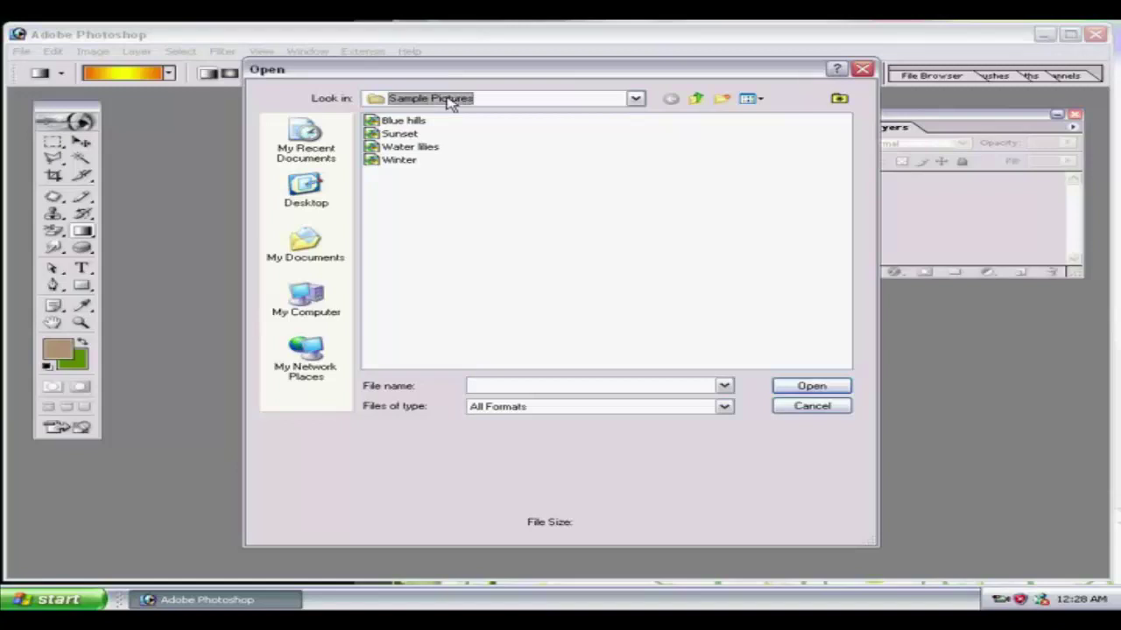
pyautogui.click(450, 100)
pyautogui.click(410, 121)
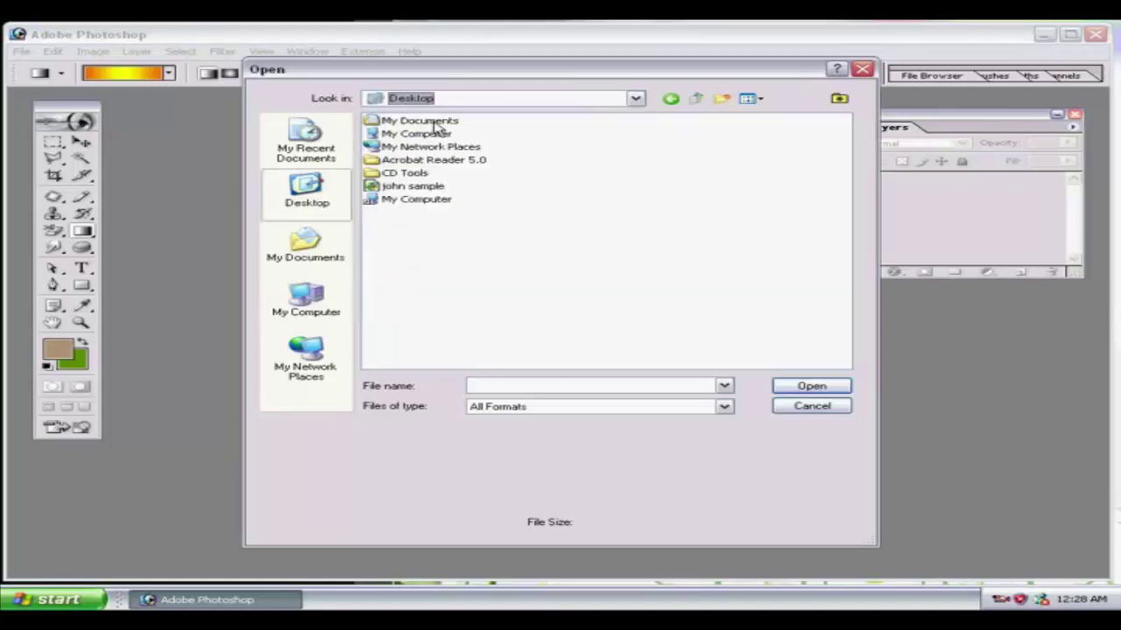
pyautogui.click(413, 186)
pyautogui.click(828, 390)
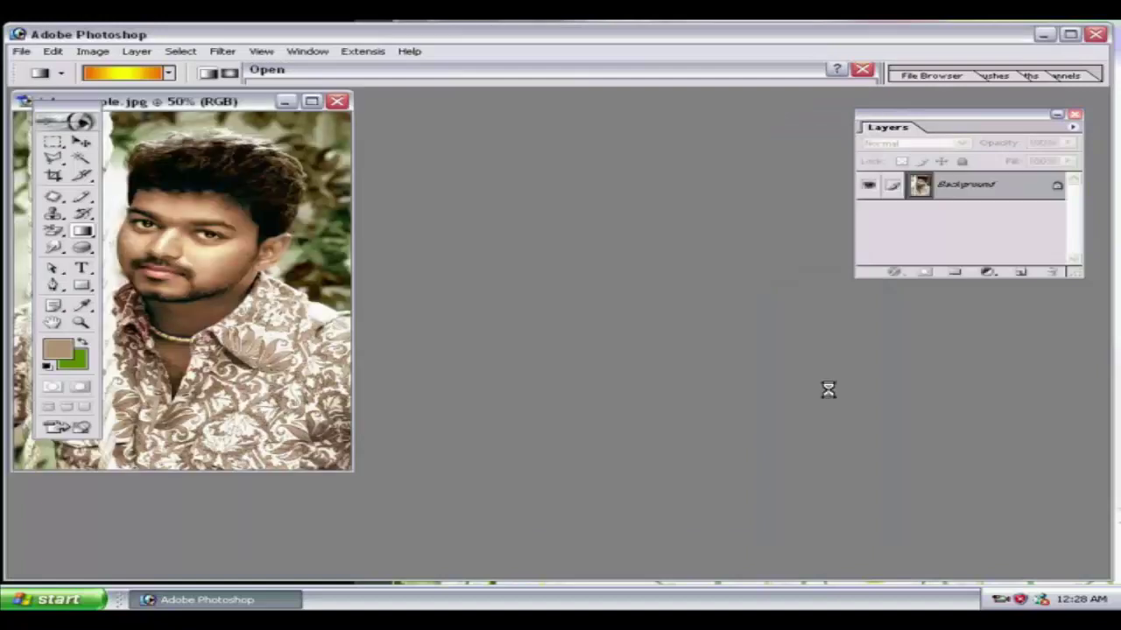
pyautogui.doubleClick(153, 103)
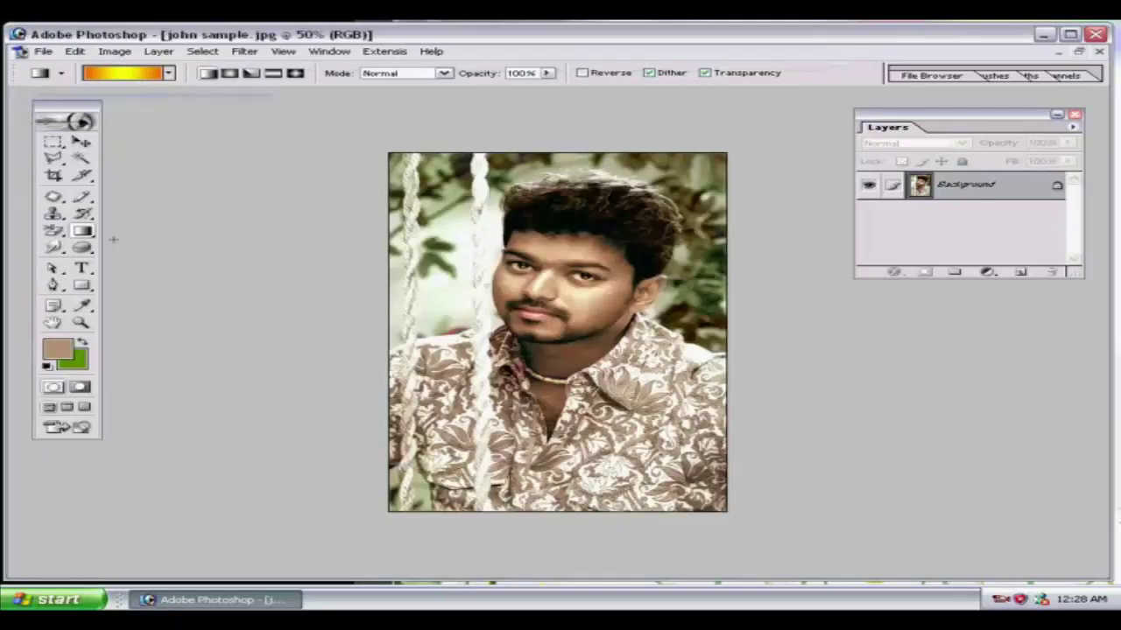
# Choose the Gradient Tool, examine the available gradient libraries, and select the white-to-light-green preset
pyautogui.click(89, 236)
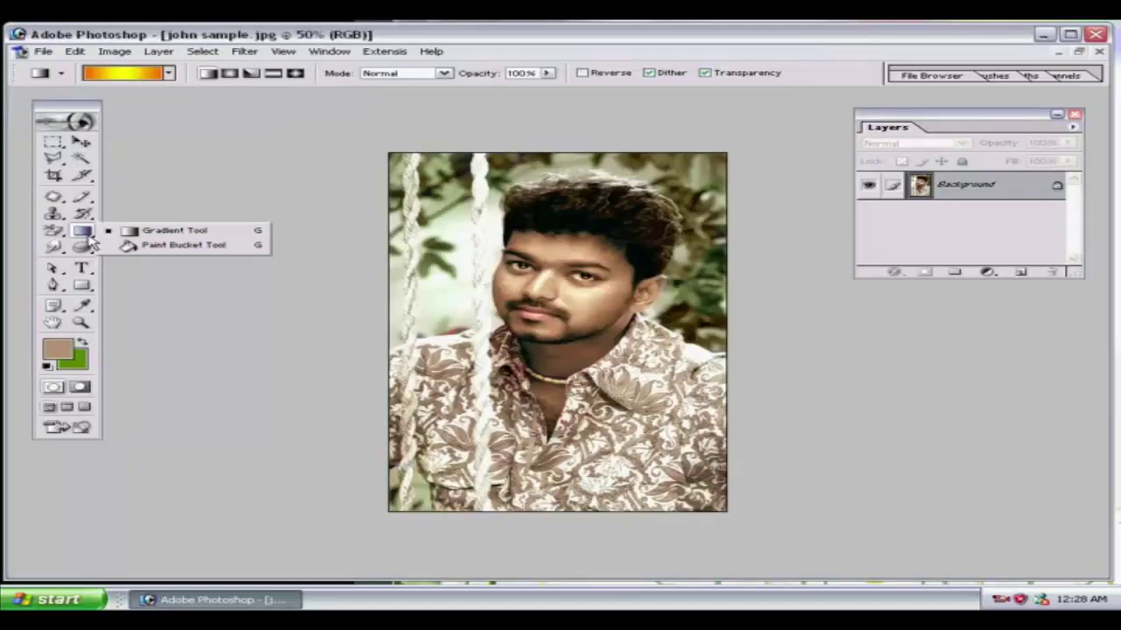
pyautogui.click(149, 235)
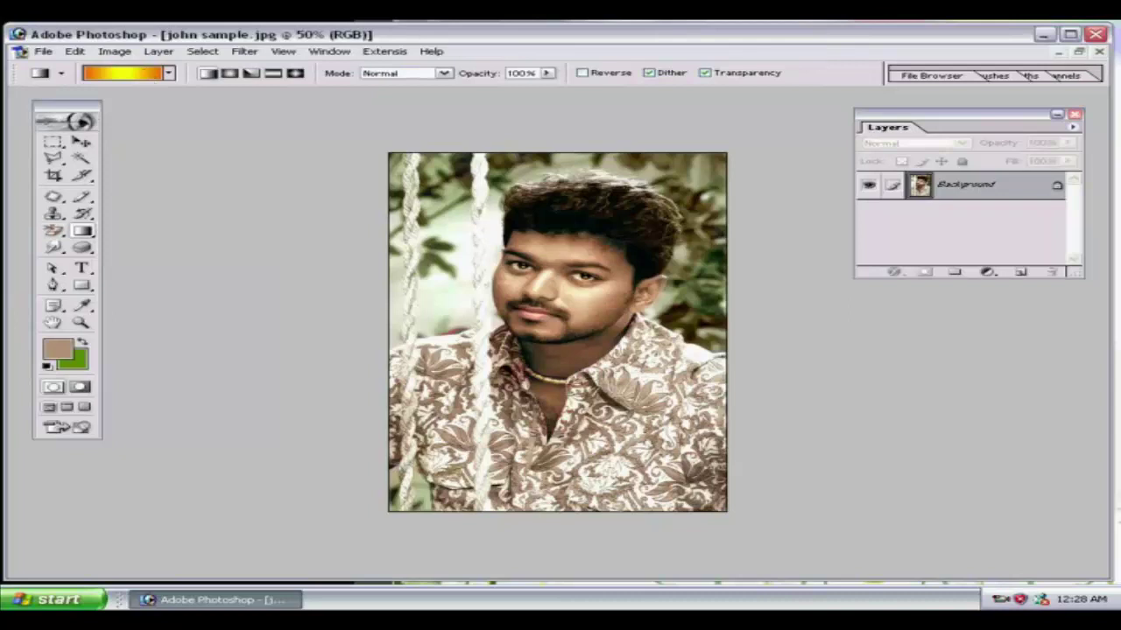
pyautogui.click(169, 74)
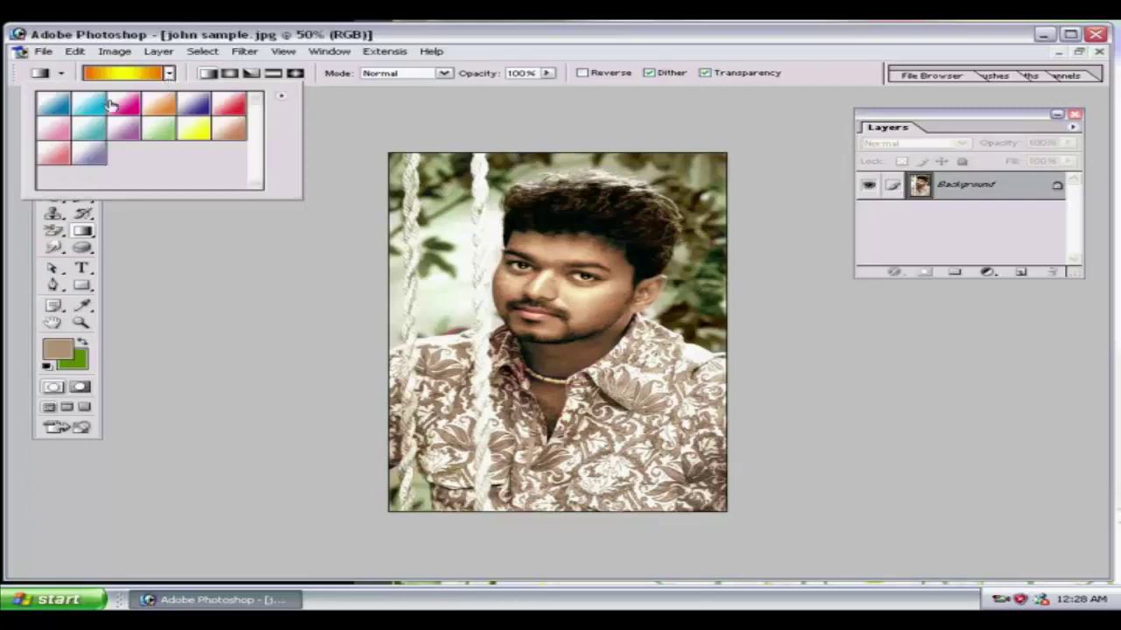
pyautogui.click(282, 97)
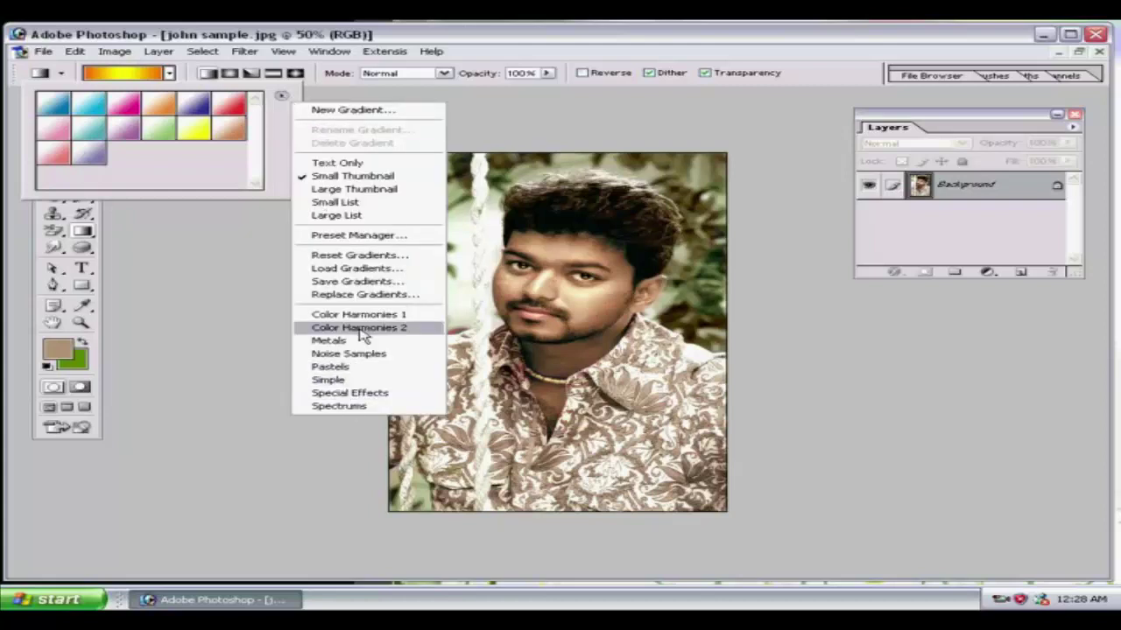
pyautogui.click(148, 114)
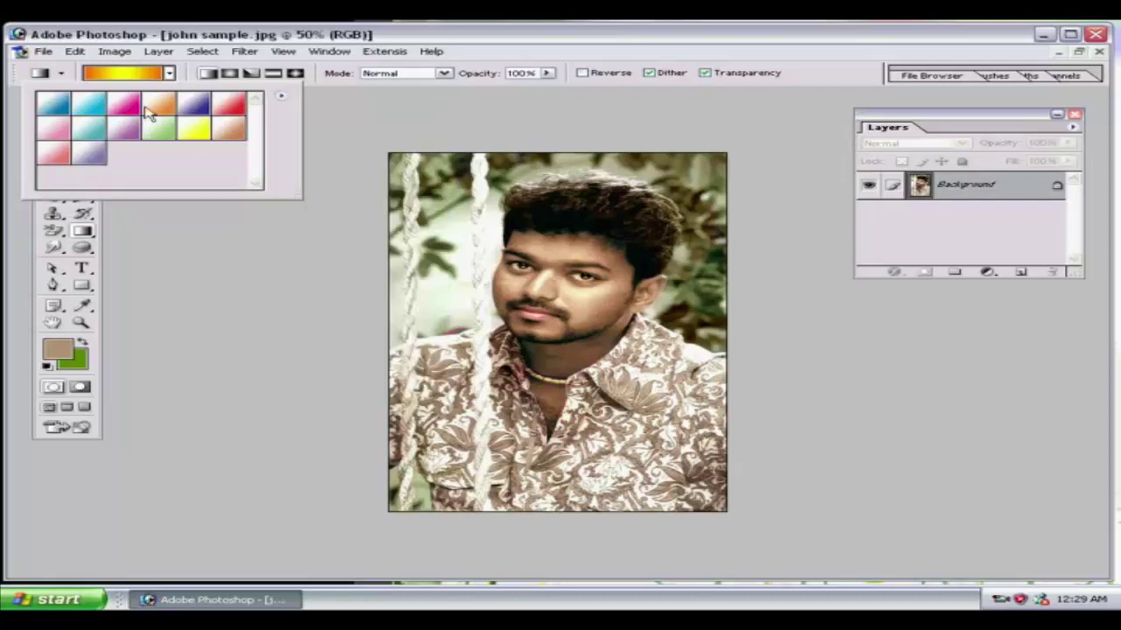
pyautogui.click(158, 127)
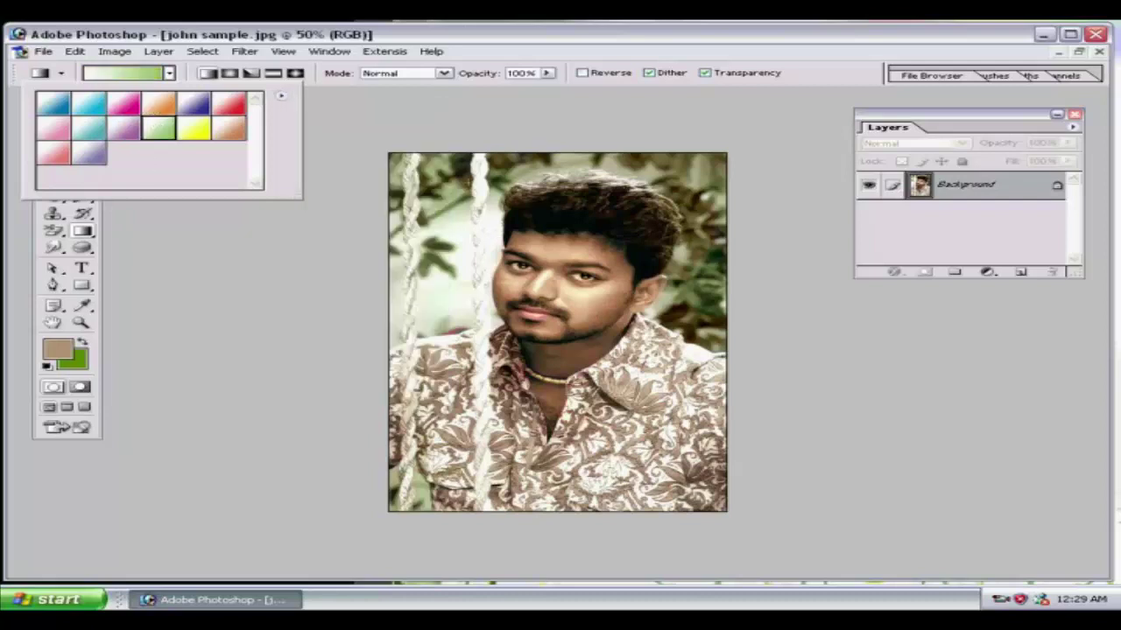
pyautogui.press('Escape')
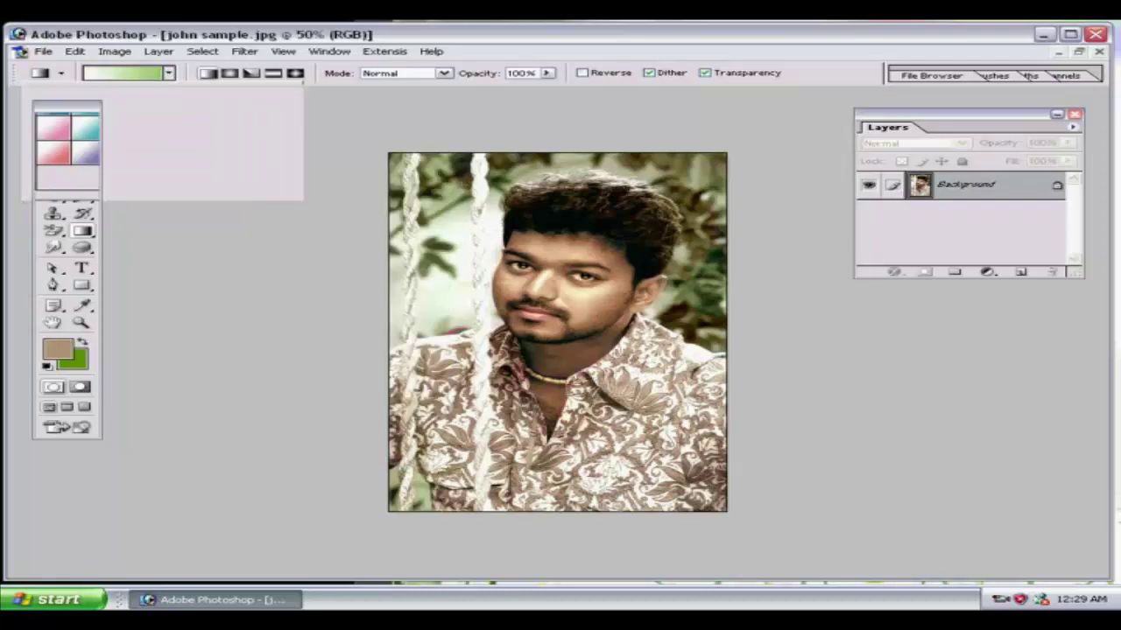
# Apply the green gradient over the photo from the upper background down to the shirt, and undo it
pyautogui.moveTo(470, 201); pyautogui.dragTo(552, 442)
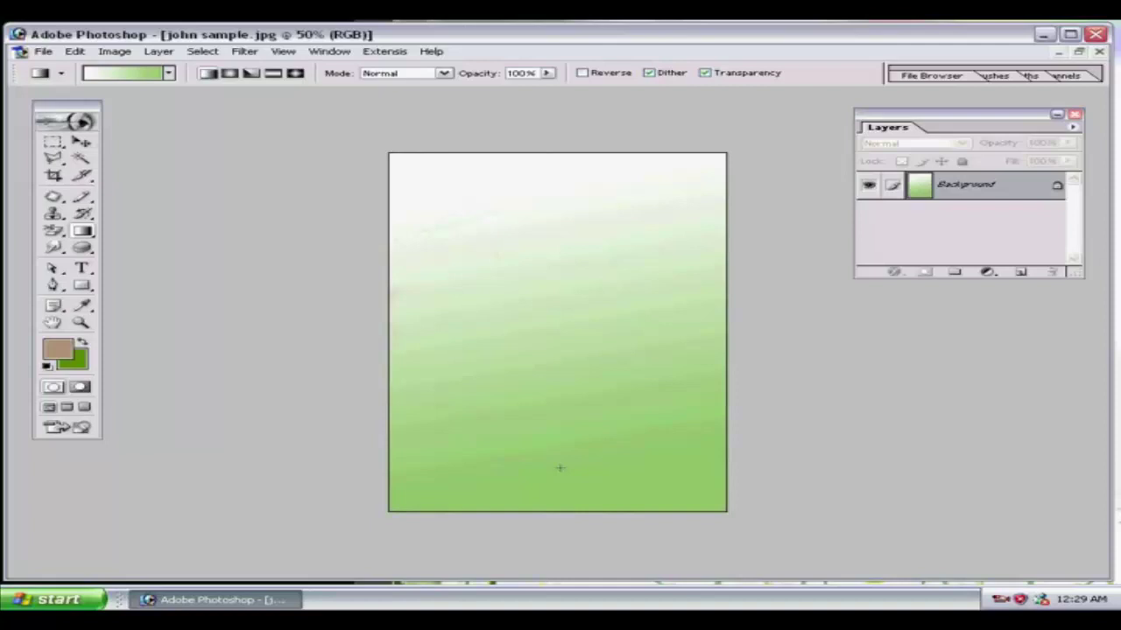
pyautogui.hotkey('ctrl', 'z')
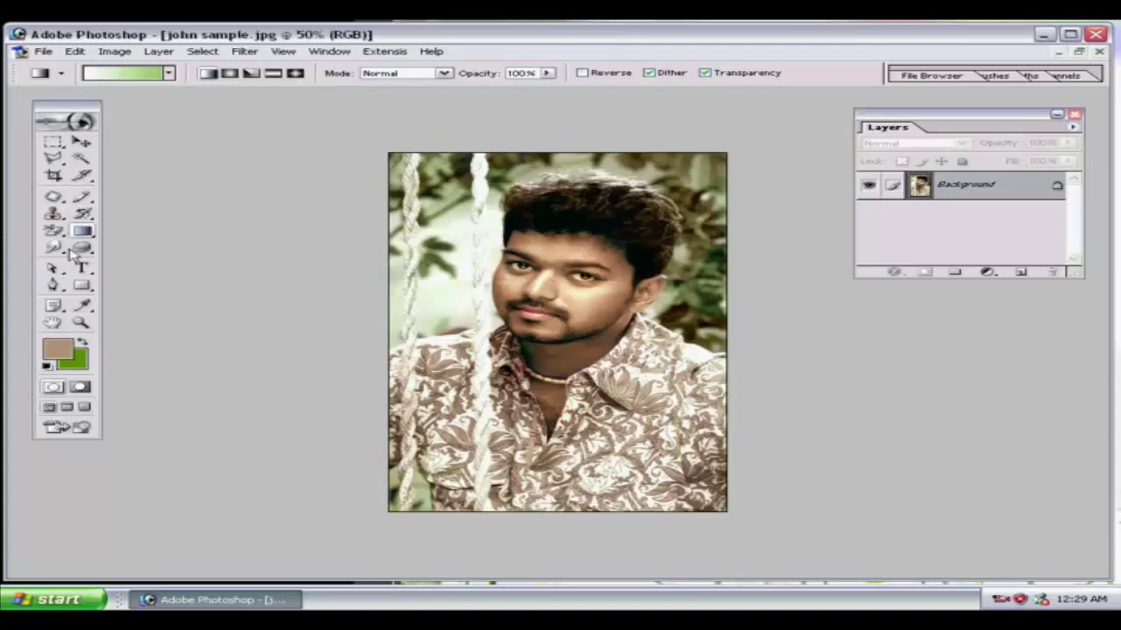
pyautogui.click(91, 236)
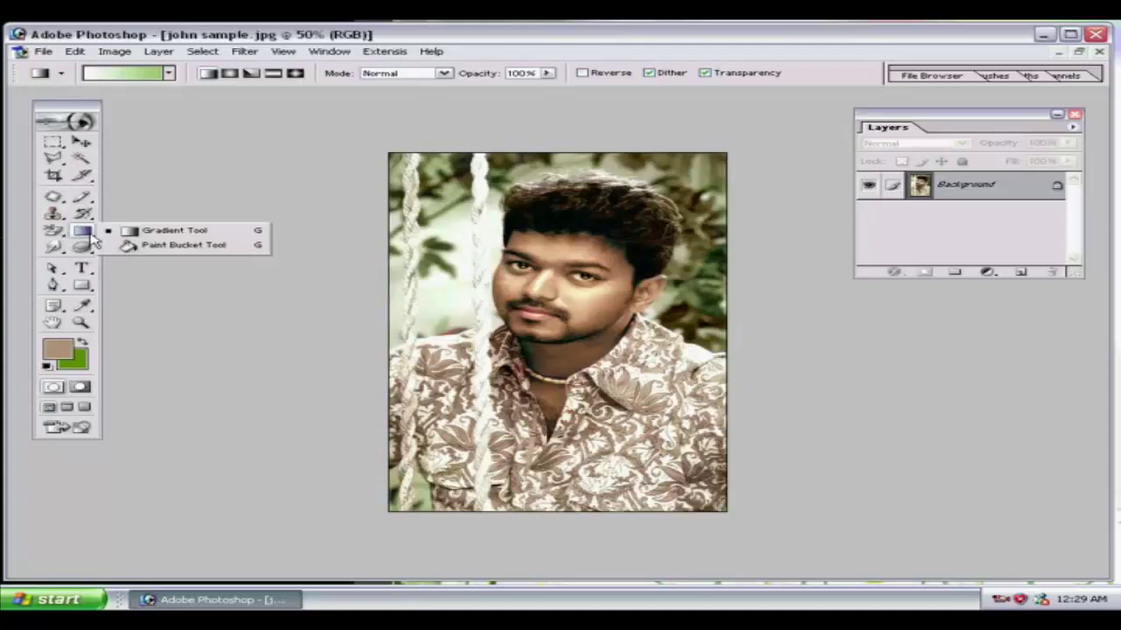
# Blur the skin of the man's face using the Blur Tool with a 122 px brush
pyautogui.click(56, 250)
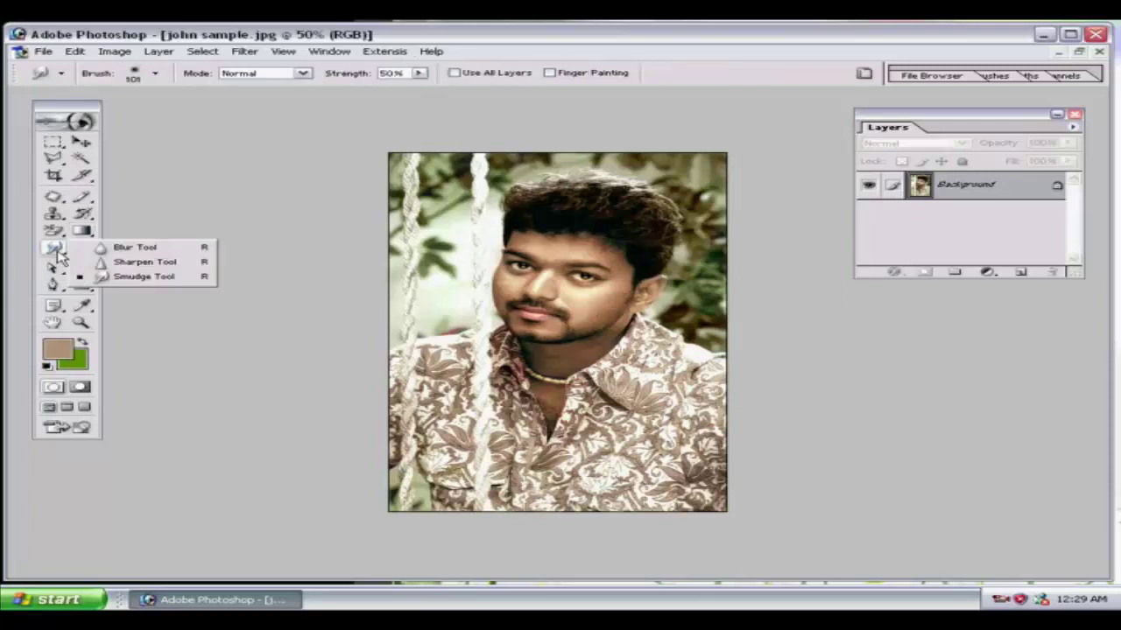
pyautogui.hotkey('ctrl', '+')
pyautogui.hotkey('ctrl', '+')
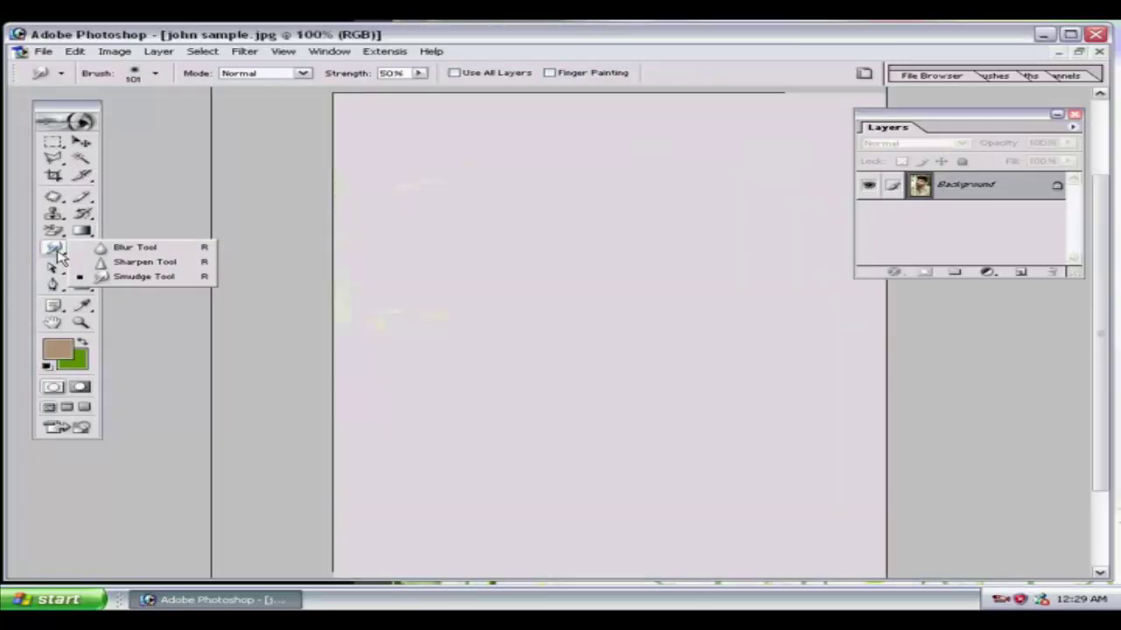
pyautogui.hotkey('ctrl', '+')
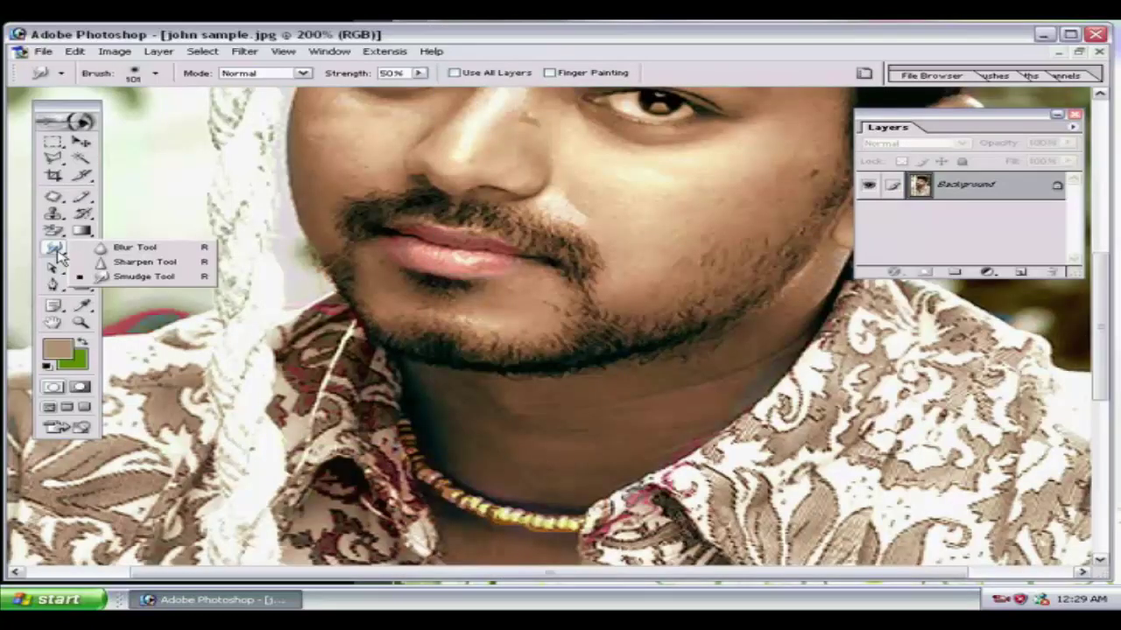
pyautogui.click(1102, 94)
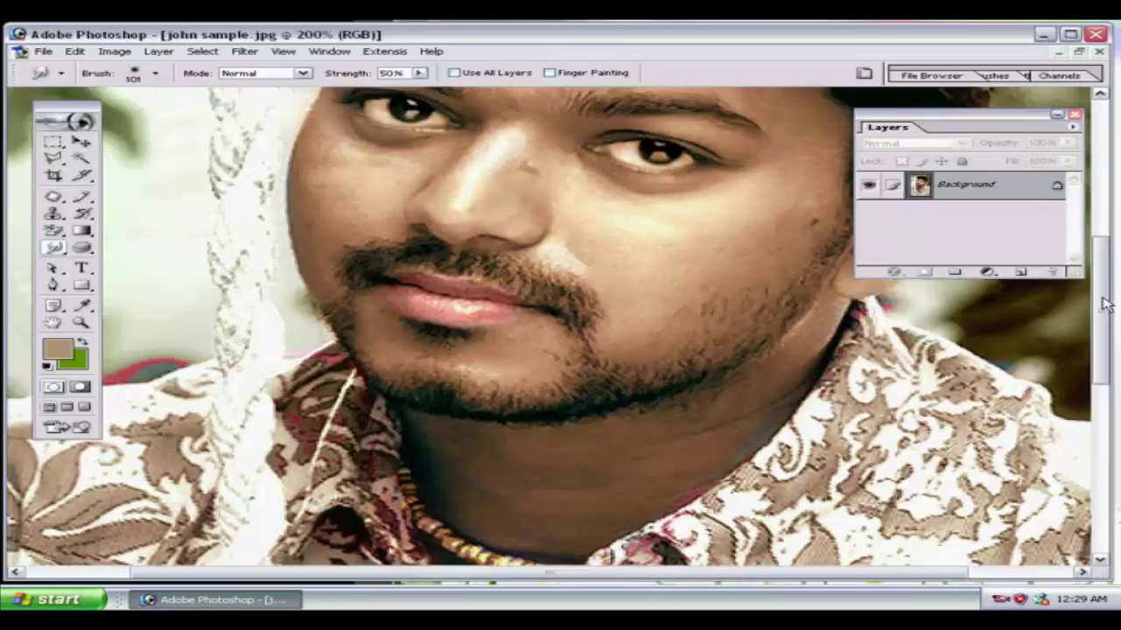
pyautogui.scroll(3, 477, 271)
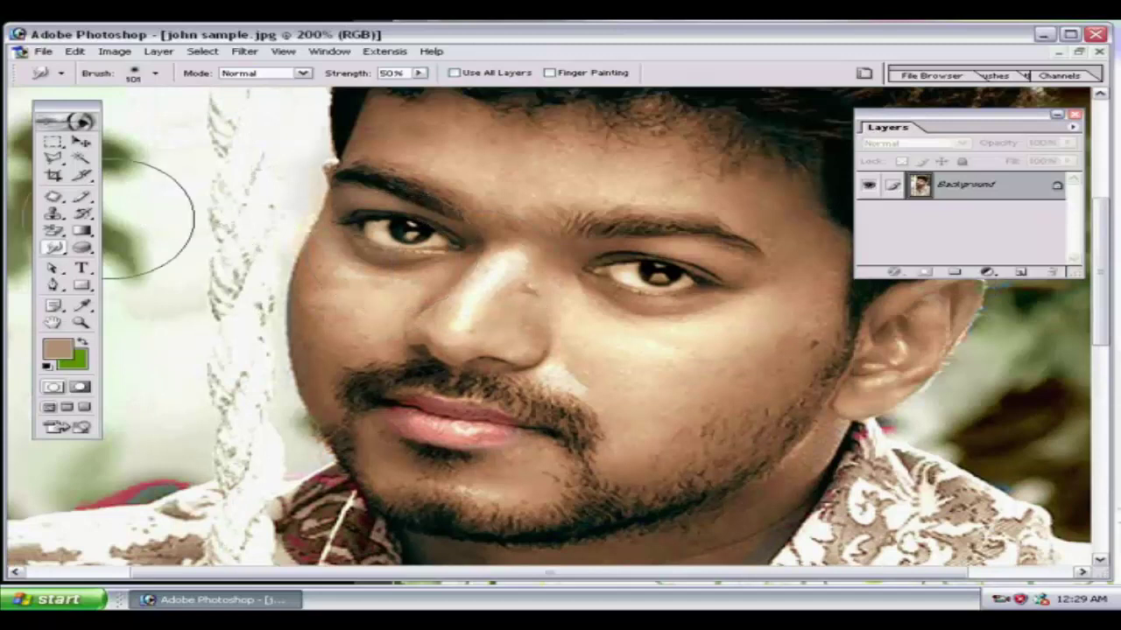
pyautogui.moveTo(54, 252); pyautogui.dragTo(122, 244)
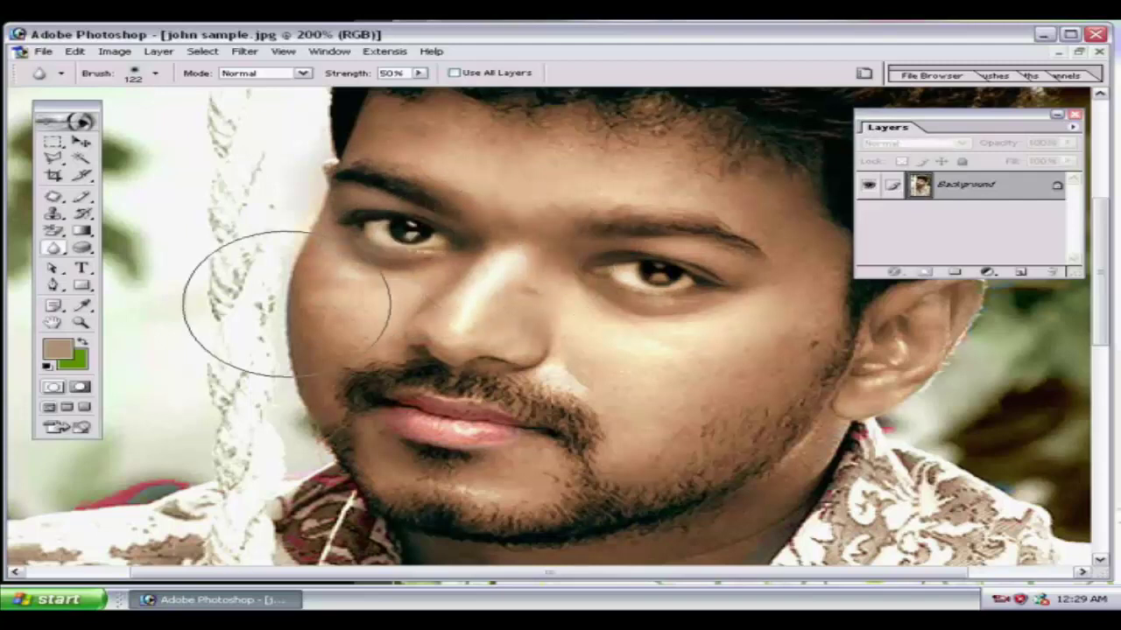
# Activate the Sharpen Tool and set its brush diameter to 57 px
pyautogui.moveTo(67, 251)
pyautogui.mouseDown()
pyautogui.moveTo(68, 269)
pyautogui.moveTo(138, 271)
pyautogui.mouseUp()
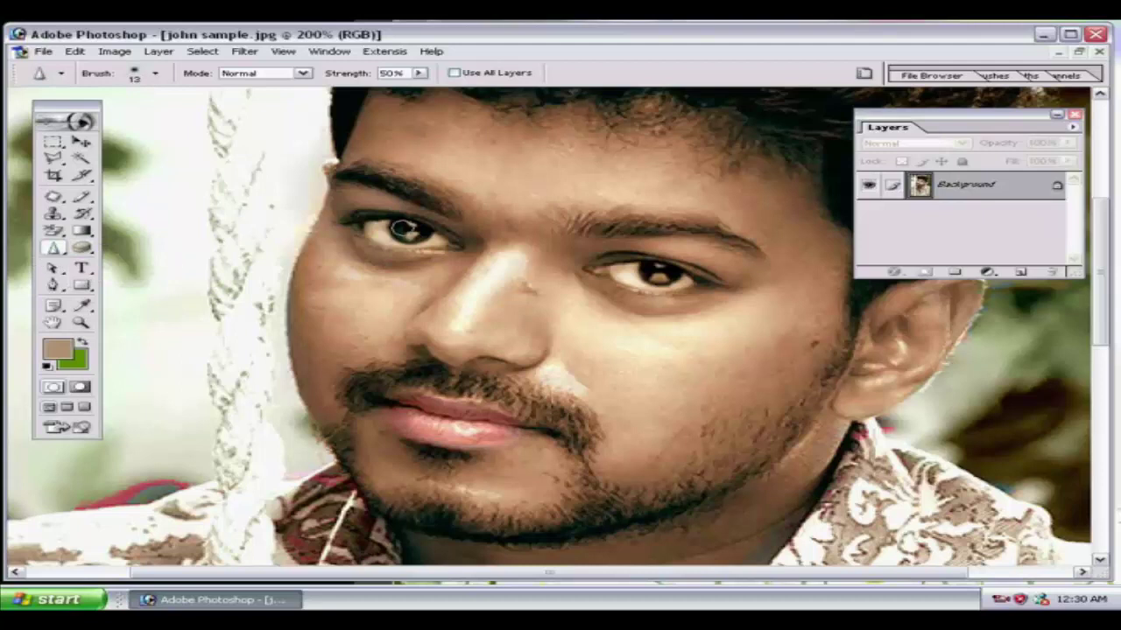
pyautogui.click(156, 74)
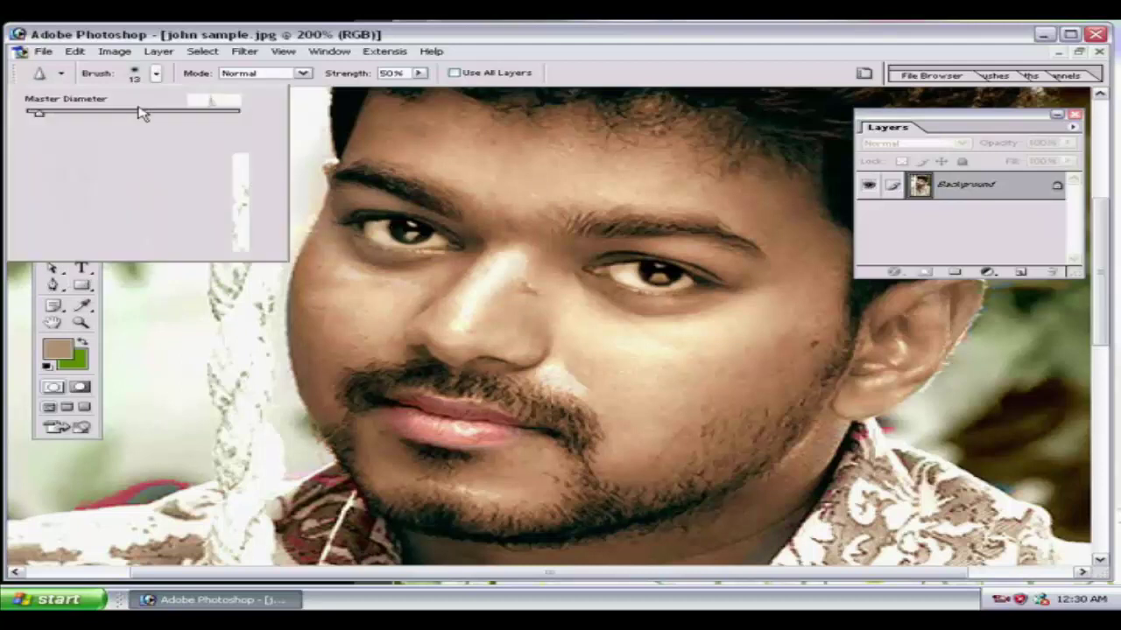
pyautogui.moveTo(36, 112); pyautogui.dragTo(86, 112)
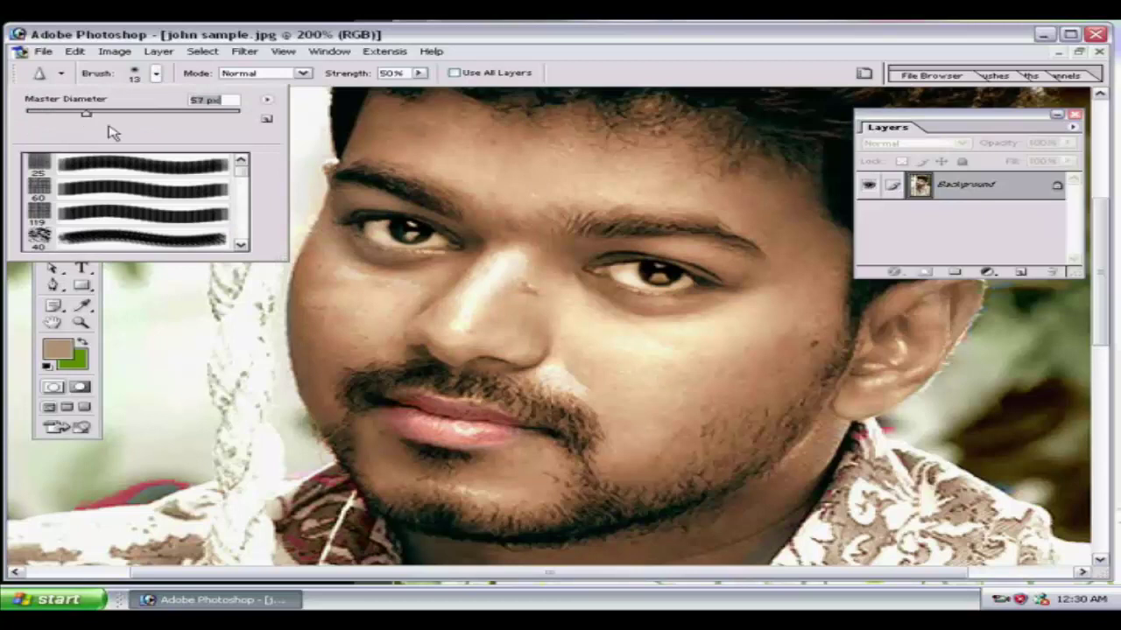
pyautogui.click(446, 254)
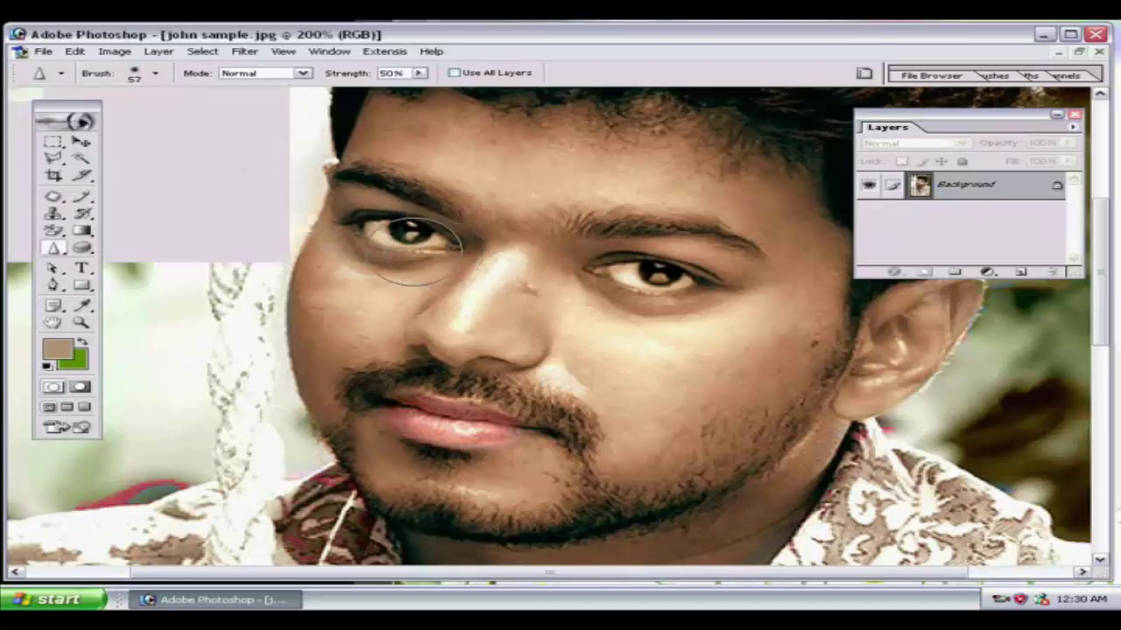
# Try sharpening both eyes and the cheek of the face, and undo the latest strokes
pyautogui.moveTo(453, 245)
pyautogui.mouseDown()
pyautogui.moveTo(421, 235)
pyautogui.moveTo(412, 243)
pyautogui.moveTo(429, 238)
pyautogui.mouseUp()
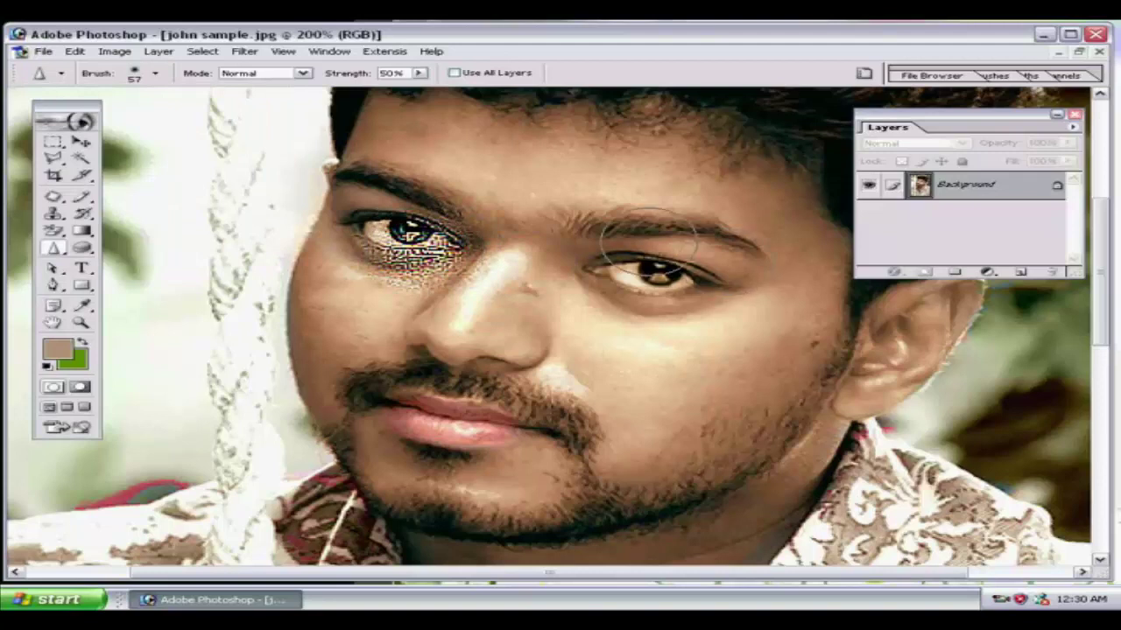
pyautogui.moveTo(609, 338)
pyautogui.mouseDown()
pyautogui.moveTo(662, 374)
pyautogui.moveTo(729, 332)
pyautogui.moveTo(662, 398)
pyautogui.moveTo(748, 396)
pyautogui.moveTo(604, 432)
pyautogui.mouseUp()
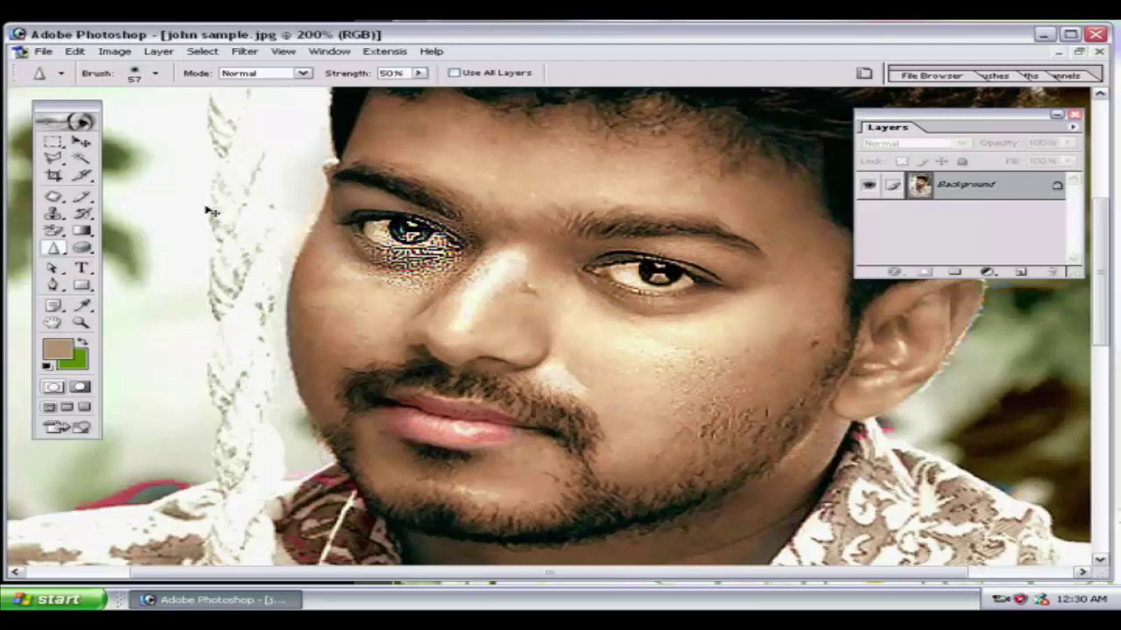
pyautogui.hotkey('ctrl', 'alt', 'z')
pyautogui.hotkey('ctrl', 'alt', 'z')
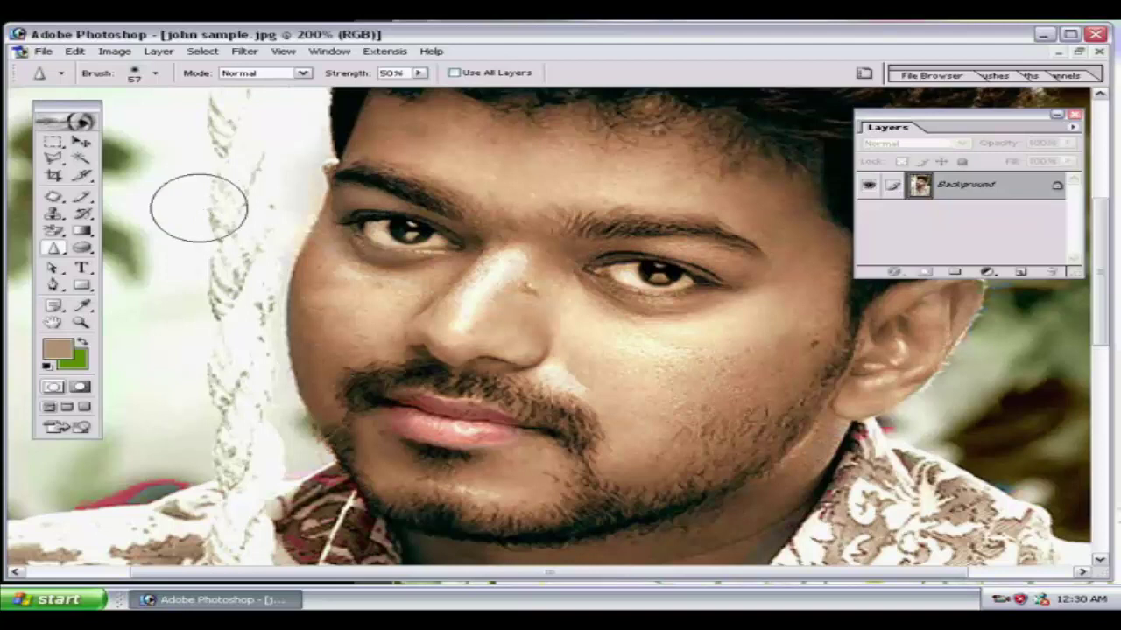
# Lighten the skin around the eyes and cheeks of the man's face with the Dodge Tool
pyautogui.click(63, 252)
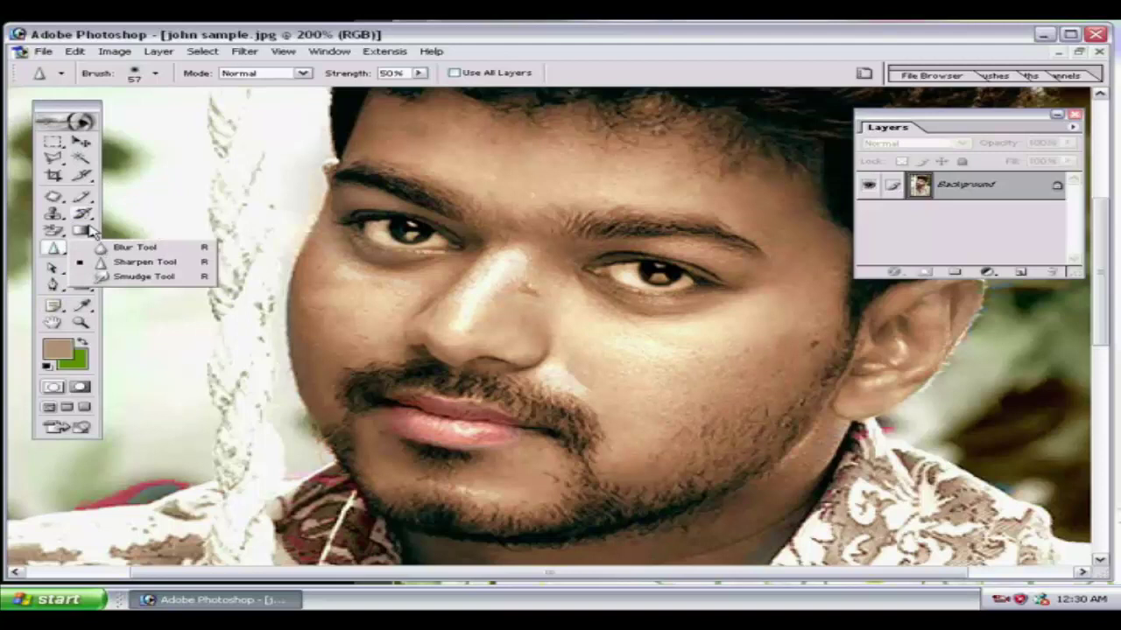
pyautogui.click(91, 229)
pyautogui.click(91, 252)
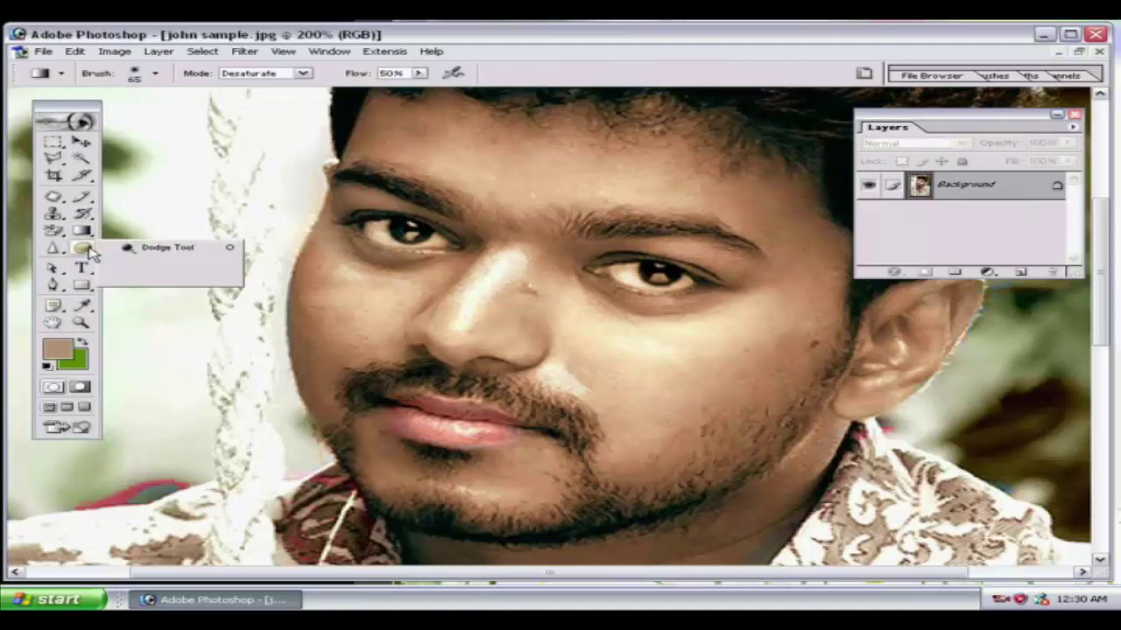
pyautogui.click(154, 248)
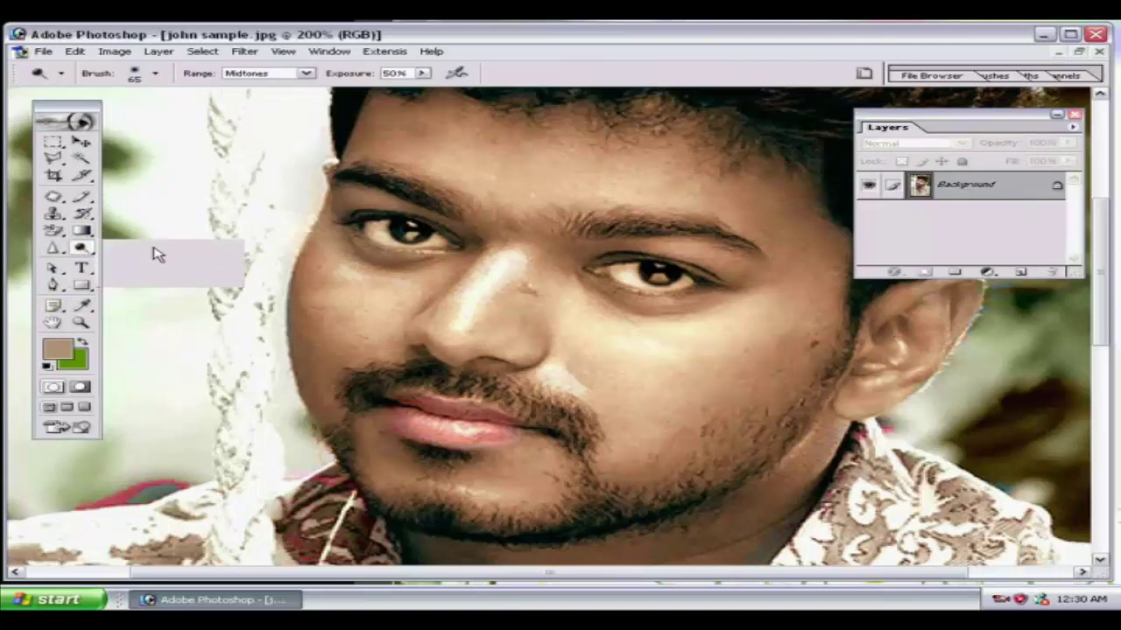
pyautogui.moveTo(298, 269)
pyautogui.mouseDown()
pyautogui.moveTo(426, 253)
pyautogui.moveTo(425, 213)
pyautogui.moveTo(396, 272)
pyautogui.mouseUp()
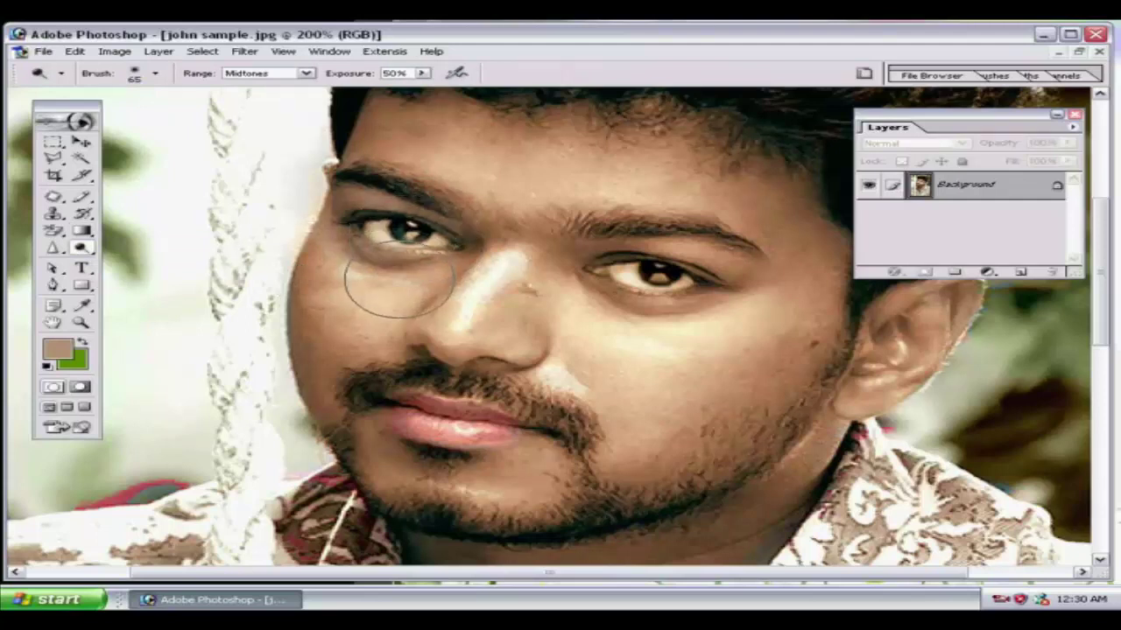
# Lighten the shadowed skin of the neck above the necklace with the Dodge Tool
pyautogui.moveTo(1101, 311); pyautogui.dragTo(1105, 477)
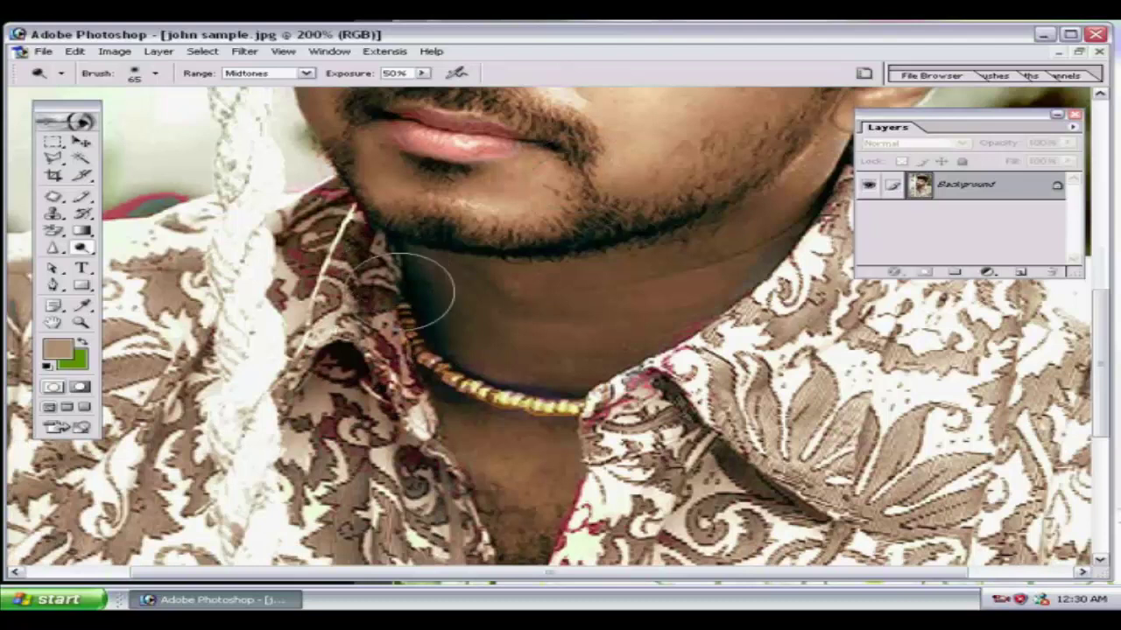
pyautogui.moveTo(405, 276)
pyautogui.mouseDown()
pyautogui.moveTo(421, 279)
pyautogui.moveTo(420, 310)
pyautogui.moveTo(531, 306)
pyautogui.mouseUp()
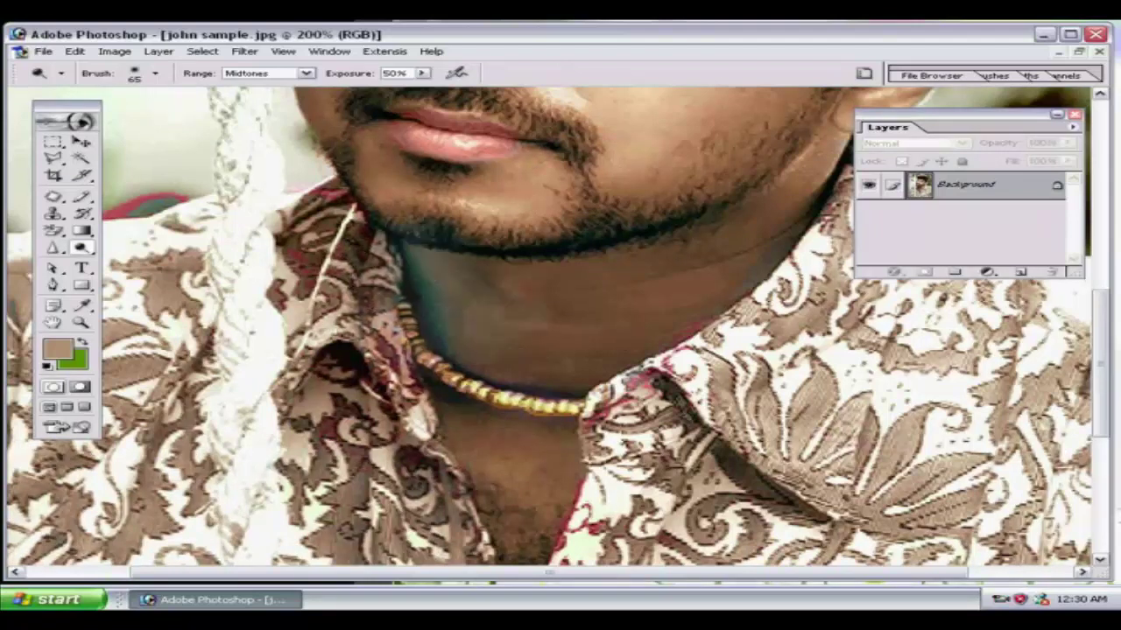
pyautogui.moveTo(744, 271)
pyautogui.mouseDown()
pyautogui.moveTo(796, 269)
pyautogui.moveTo(689, 296)
pyautogui.moveTo(793, 245)
pyautogui.moveTo(744, 251)
pyautogui.moveTo(764, 284)
pyautogui.moveTo(596, 306)
pyautogui.mouseUp()
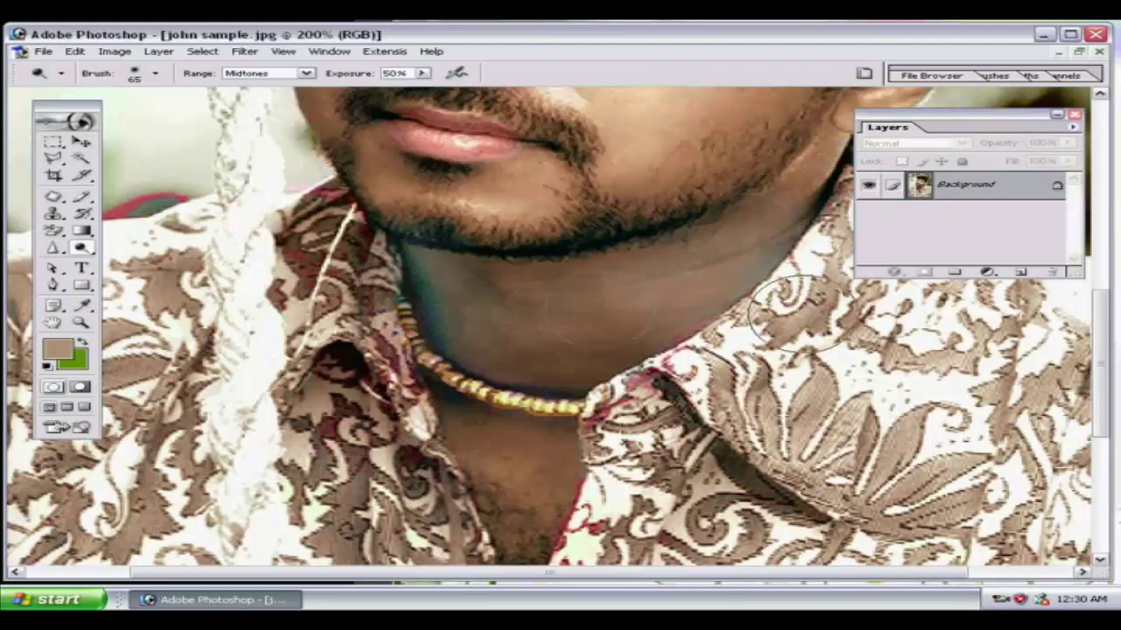
# Darken the chin, jaw and neck skin with the Burn Tool
pyautogui.click(87, 250)
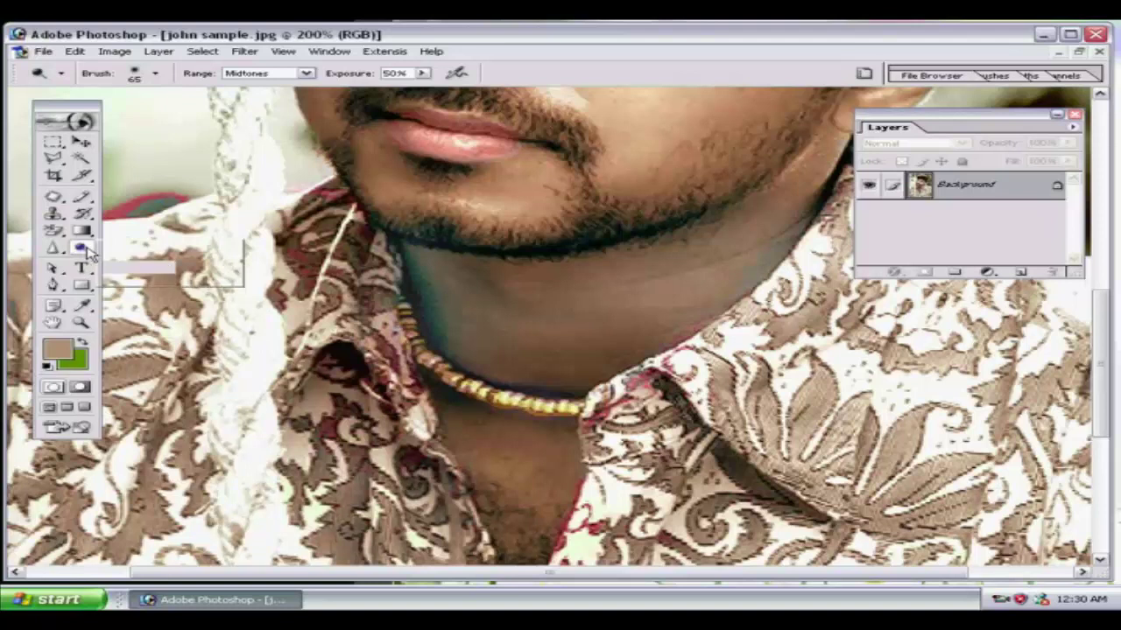
pyautogui.click(153, 265)
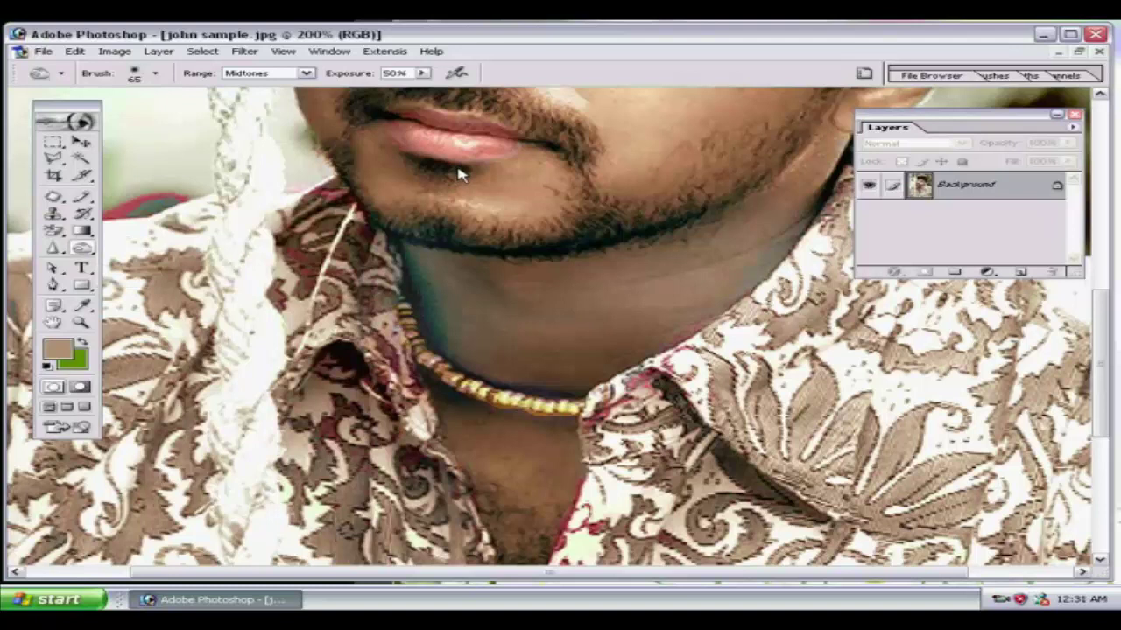
pyautogui.moveTo(443, 181)
pyautogui.mouseDown()
pyautogui.moveTo(492, 185)
pyautogui.moveTo(418, 192)
pyautogui.moveTo(429, 321)
pyautogui.moveTo(411, 298)
pyautogui.moveTo(508, 351)
pyautogui.moveTo(612, 258)
pyautogui.moveTo(604, 289)
pyautogui.moveTo(783, 237)
pyautogui.moveTo(754, 293)
pyautogui.moveTo(788, 219)
pyautogui.moveTo(770, 210)
pyautogui.moveTo(757, 253)
pyautogui.moveTo(784, 219)
pyautogui.moveTo(570, 306)
pyautogui.moveTo(604, 298)
pyautogui.moveTo(630, 263)
pyautogui.moveTo(535, 269)
pyautogui.moveTo(476, 295)
pyautogui.moveTo(586, 334)
pyautogui.moveTo(569, 342)
pyautogui.moveTo(663, 313)
pyautogui.moveTo(691, 317)
pyautogui.mouseUp()
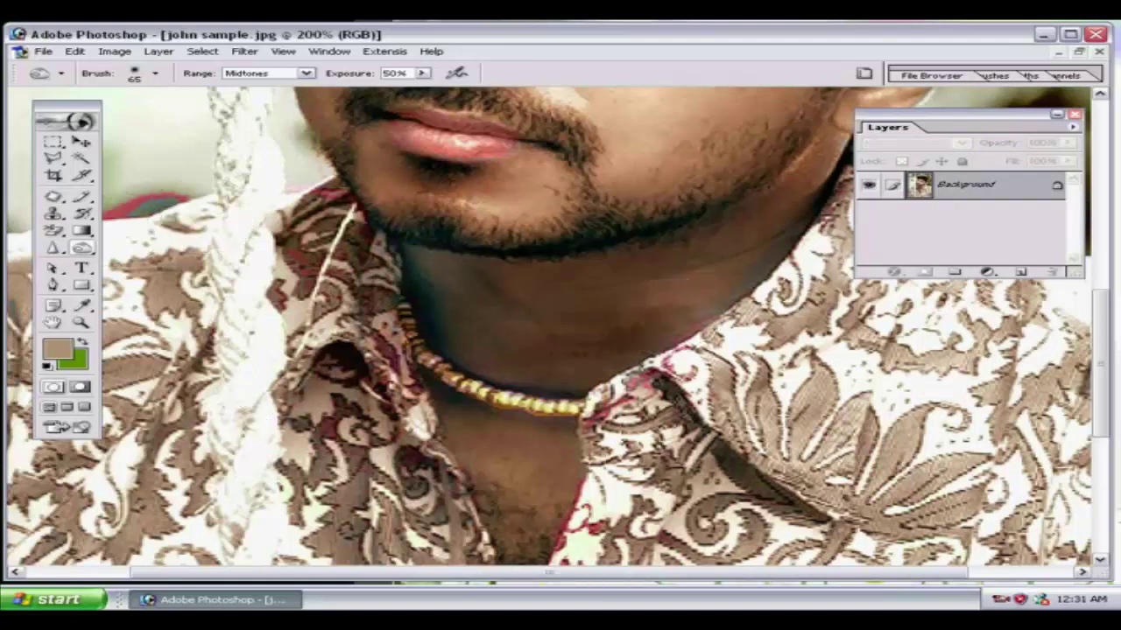
# Desaturate the nose, forehead and cheek skin of the face with the Sponge Tool
pyautogui.click(85, 250)
pyautogui.click(166, 277)
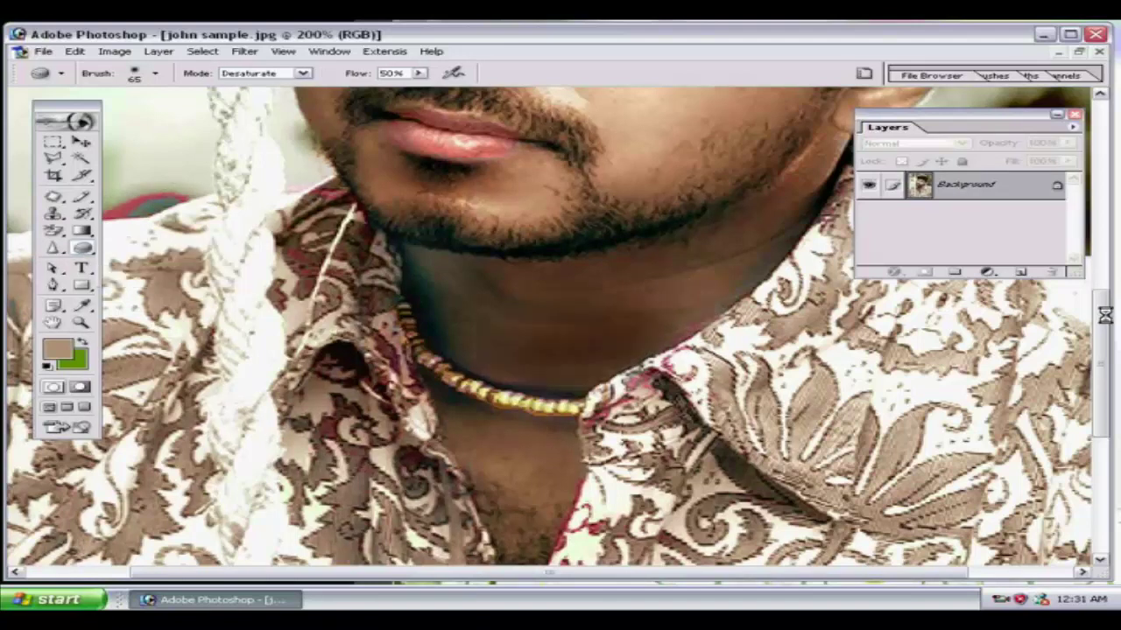
pyautogui.moveTo(1101, 315); pyautogui.dragTo(1110, 245)
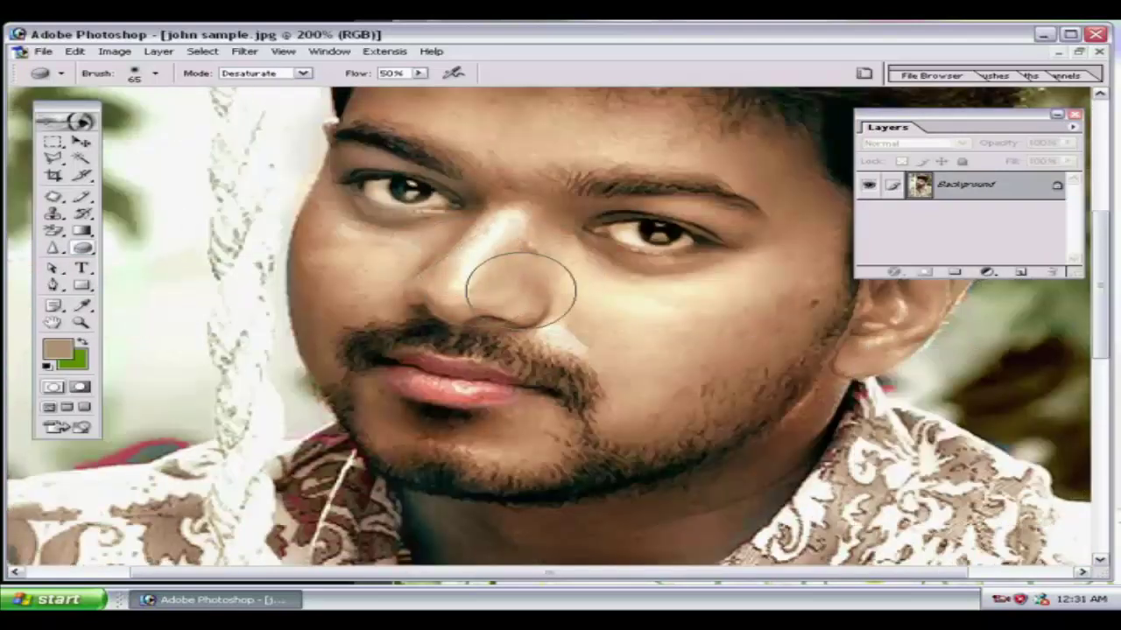
pyautogui.moveTo(503, 302)
pyautogui.mouseDown()
pyautogui.moveTo(583, 257)
pyautogui.moveTo(570, 325)
pyautogui.moveTo(600, 372)
pyautogui.moveTo(451, 333)
pyautogui.moveTo(435, 296)
pyautogui.moveTo(451, 201)
pyautogui.mouseUp()
pyautogui.moveTo(481, 162)
pyautogui.mouseDown()
pyautogui.moveTo(632, 188)
pyautogui.moveTo(647, 280)
pyautogui.moveTo(698, 242)
pyautogui.moveTo(715, 278)
pyautogui.moveTo(634, 332)
pyautogui.moveTo(708, 278)
pyautogui.moveTo(531, 234)
pyautogui.moveTo(574, 154)
pyautogui.moveTo(551, 128)
pyautogui.moveTo(649, 160)
pyautogui.moveTo(682, 203)
pyautogui.moveTo(662, 158)
pyautogui.moveTo(682, 221)
pyautogui.moveTo(660, 225)
pyautogui.moveTo(716, 182)
pyautogui.moveTo(543, 172)
pyautogui.moveTo(531, 129)
pyautogui.moveTo(478, 130)
pyautogui.moveTo(366, 273)
pyautogui.moveTo(377, 226)
pyautogui.moveTo(388, 359)
pyautogui.moveTo(393, 311)
pyautogui.moveTo(462, 390)
pyautogui.moveTo(638, 387)
pyautogui.moveTo(714, 361)
pyautogui.moveTo(713, 371)
pyautogui.moveTo(741, 329)
pyautogui.moveTo(771, 317)
pyautogui.moveTo(679, 379)
pyautogui.mouseUp()
pyautogui.moveTo(609, 390)
pyautogui.mouseDown()
pyautogui.moveTo(538, 462)
pyautogui.moveTo(469, 423)
pyautogui.moveTo(400, 427)
pyautogui.moveTo(412, 450)
pyautogui.moveTo(450, 457)
pyautogui.moveTo(762, 390)
pyautogui.moveTo(702, 400)
pyautogui.moveTo(764, 334)
pyautogui.moveTo(793, 222)
pyautogui.moveTo(769, 174)
pyautogui.moveTo(648, 145)
pyautogui.moveTo(574, 147)
pyautogui.moveTo(490, 223)
pyautogui.moveTo(475, 200)
pyautogui.moveTo(537, 155)
pyautogui.moveTo(612, 219)
pyautogui.moveTo(573, 268)
pyautogui.mouseUp()
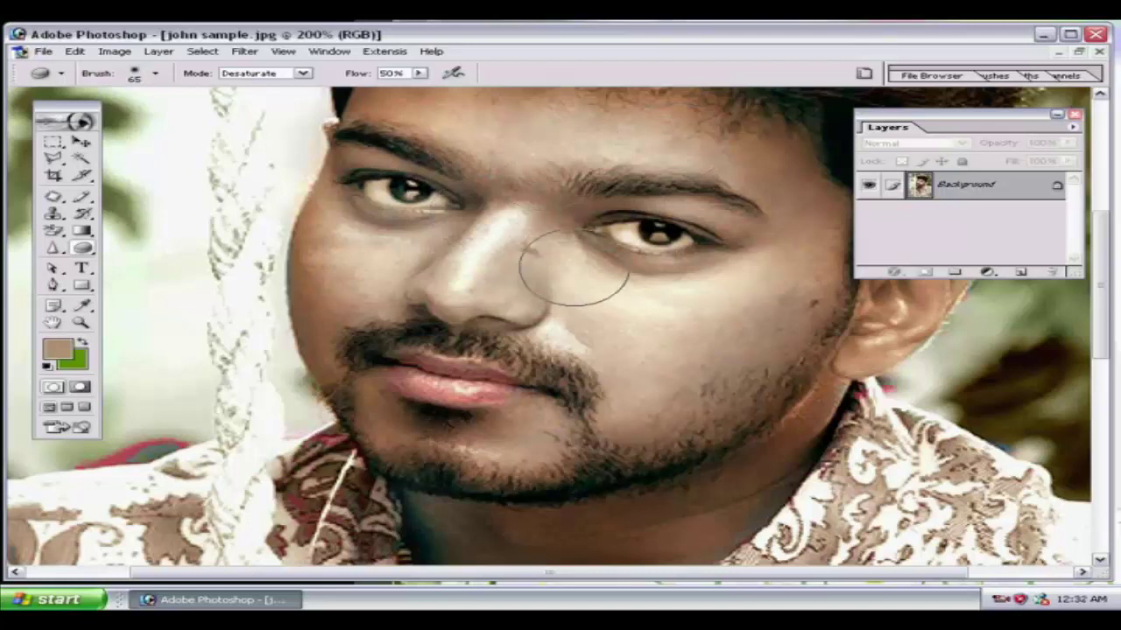
pyautogui.hotkey('ctrl', '-')
pyautogui.hotkey('ctrl', '-')
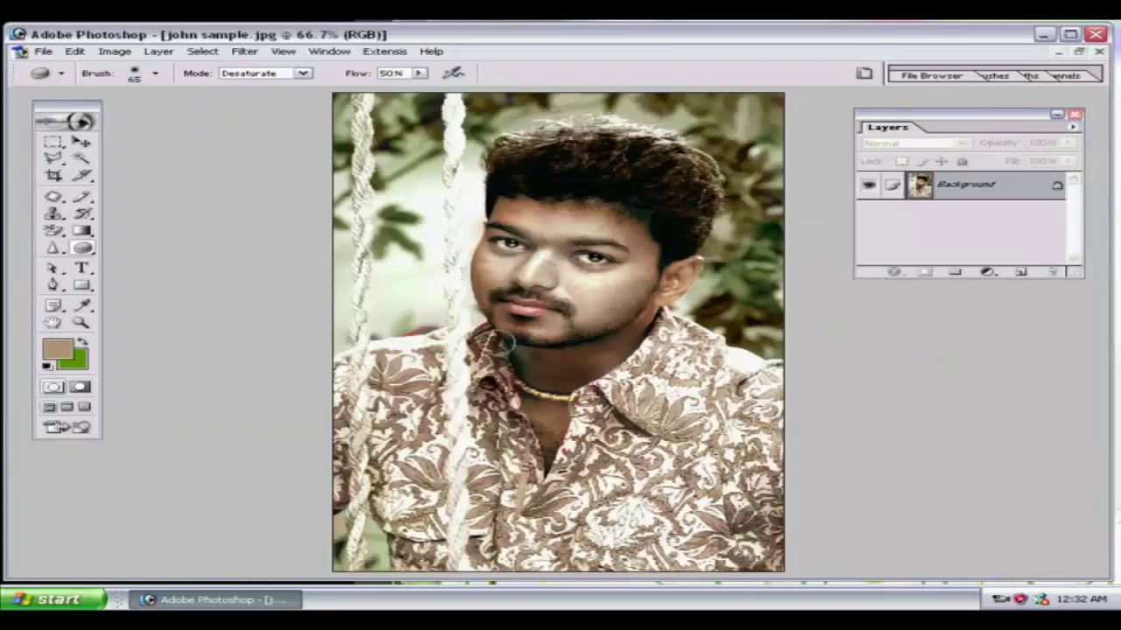
# Add a first name in capital letters across the face as horizontal 48 pt Arial text
pyautogui.click(85, 250)
pyautogui.click(88, 273)
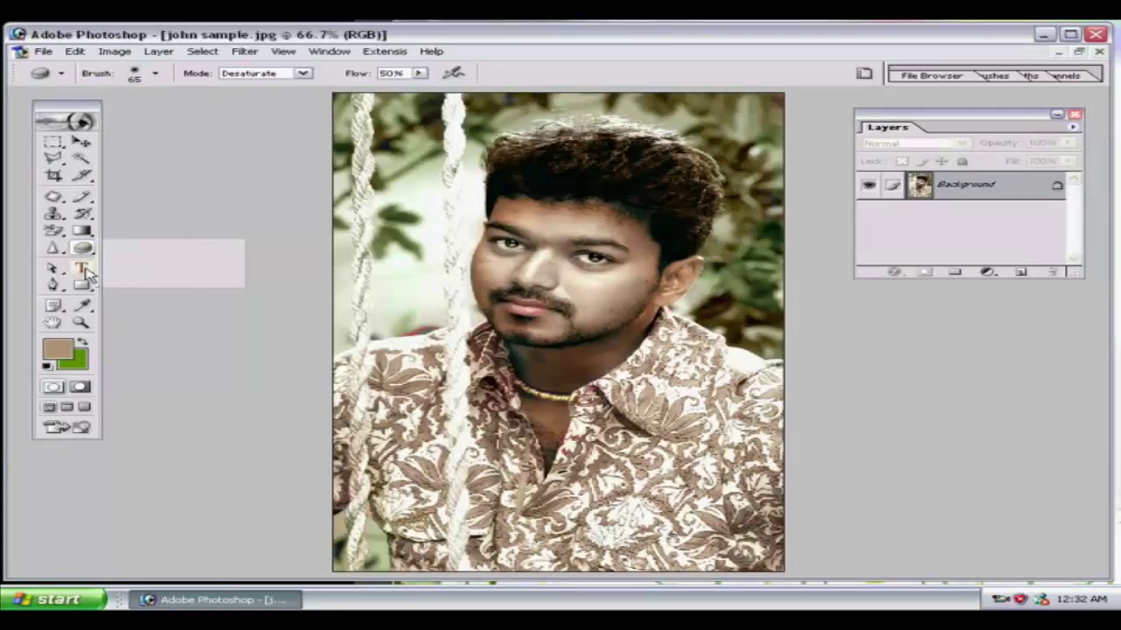
pyautogui.click(88, 273)
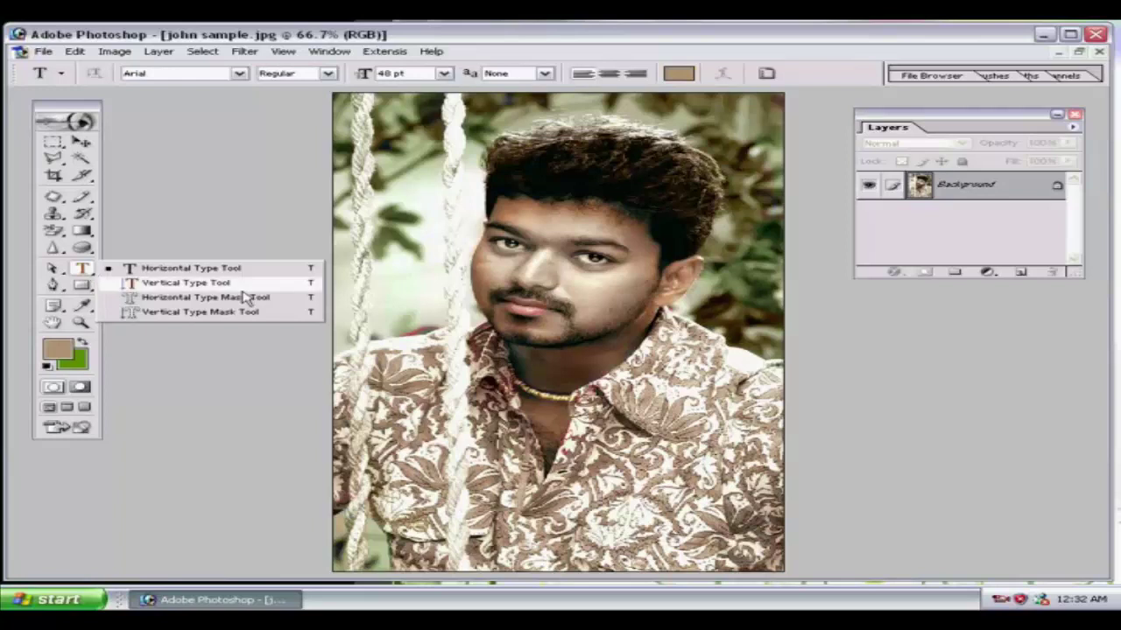
pyautogui.click(182, 269)
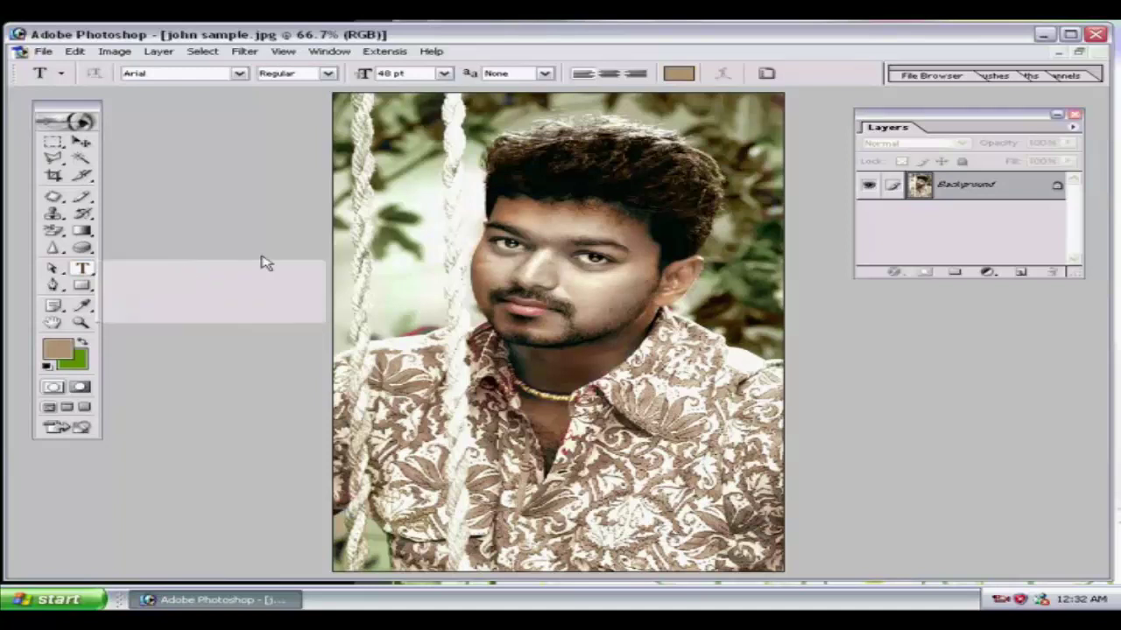
pyautogui.hotkey('ctrl', 'alt', '0')
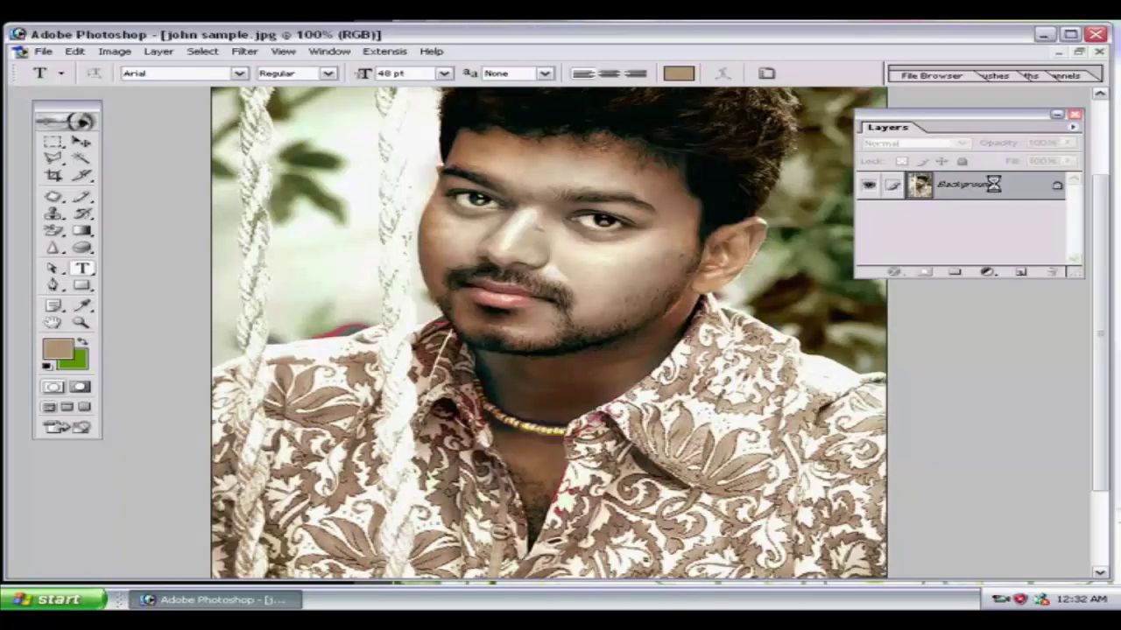
pyautogui.click(523, 352)
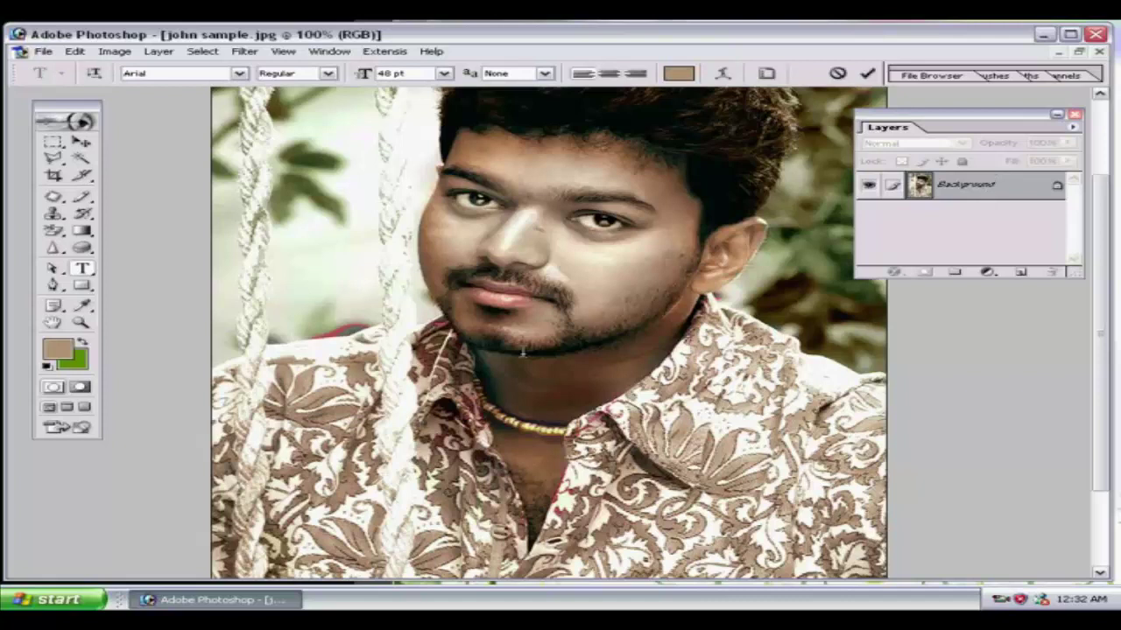
pyautogui.click(342, 262)
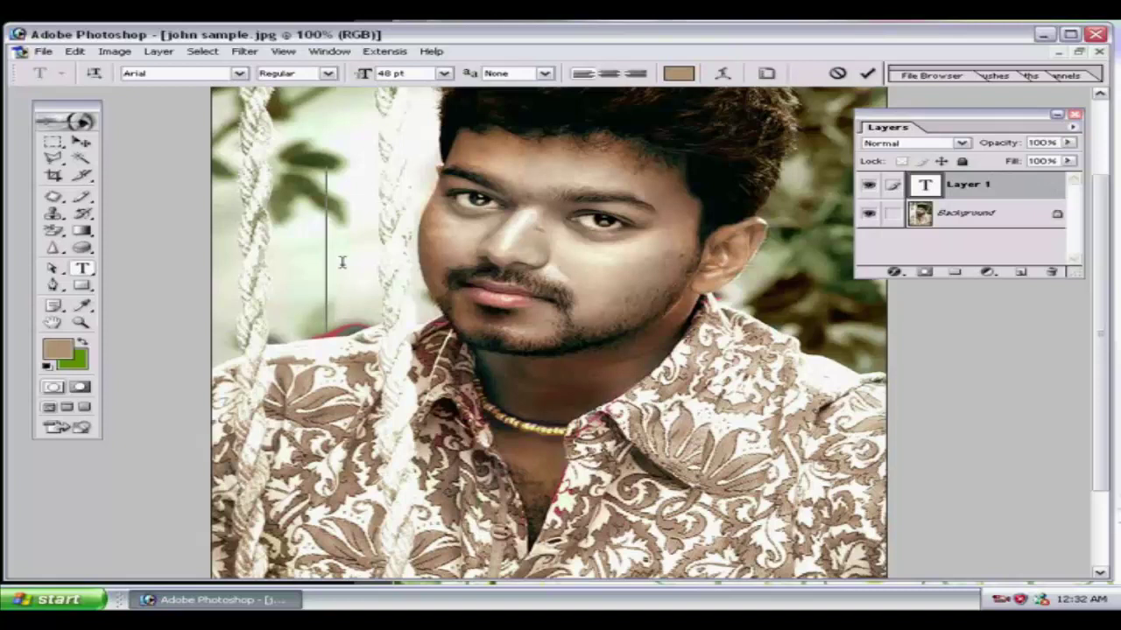
pyautogui.write('H')
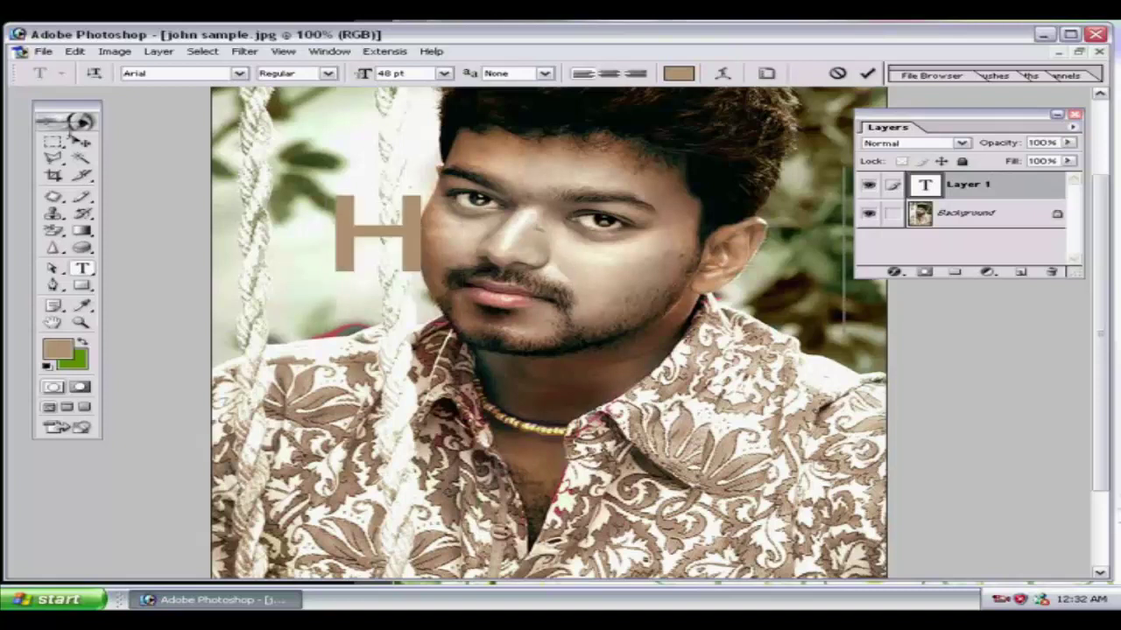
pyautogui.press('BackSpace')
pyautogui.write('JOHN')
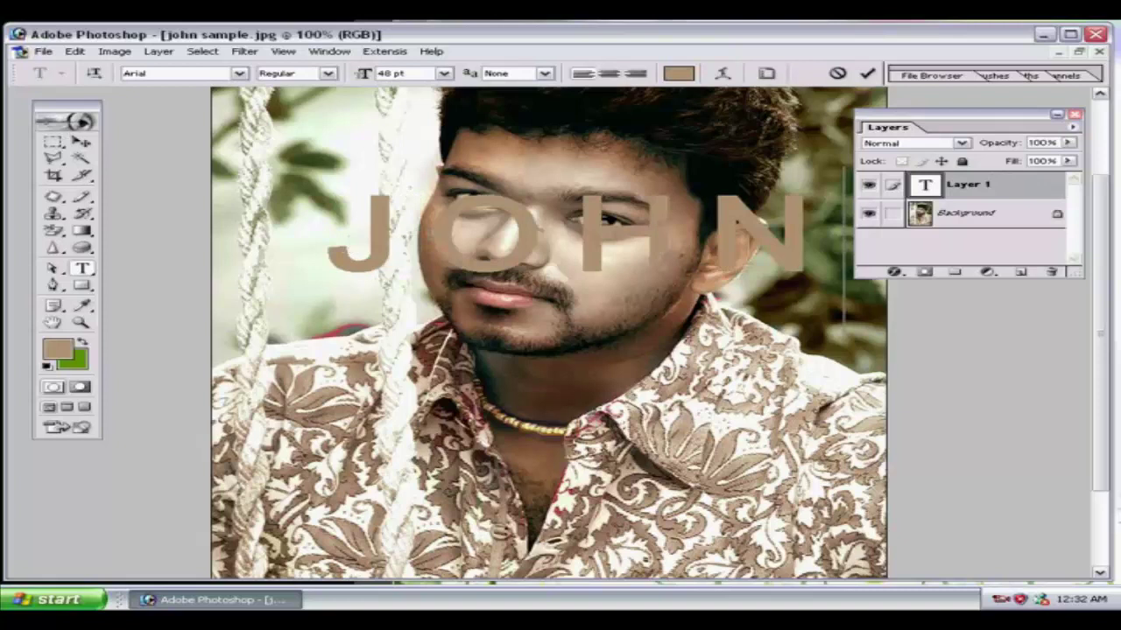
pyautogui.click(79, 143)
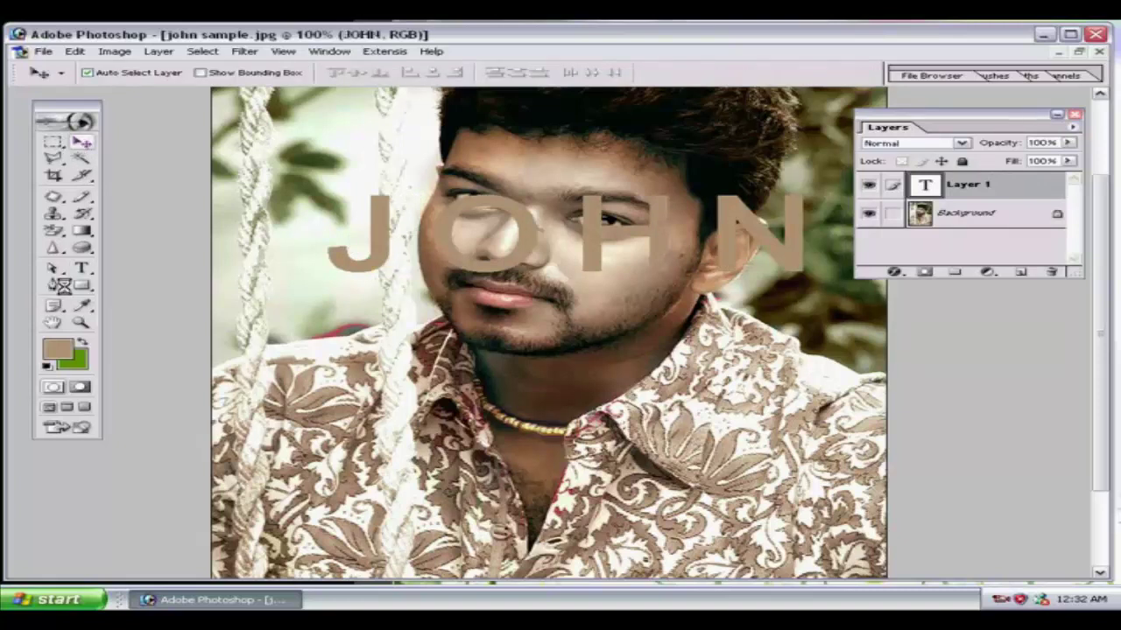
# Remove the text layer from the photo
pyautogui.click(56, 287)
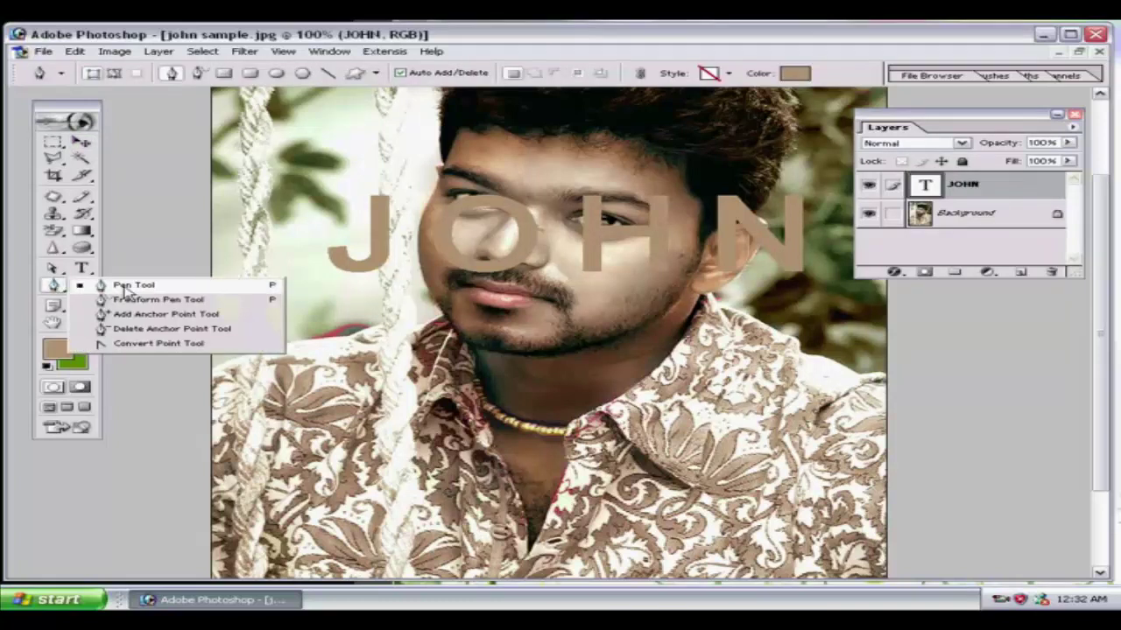
pyautogui.click(124, 288)
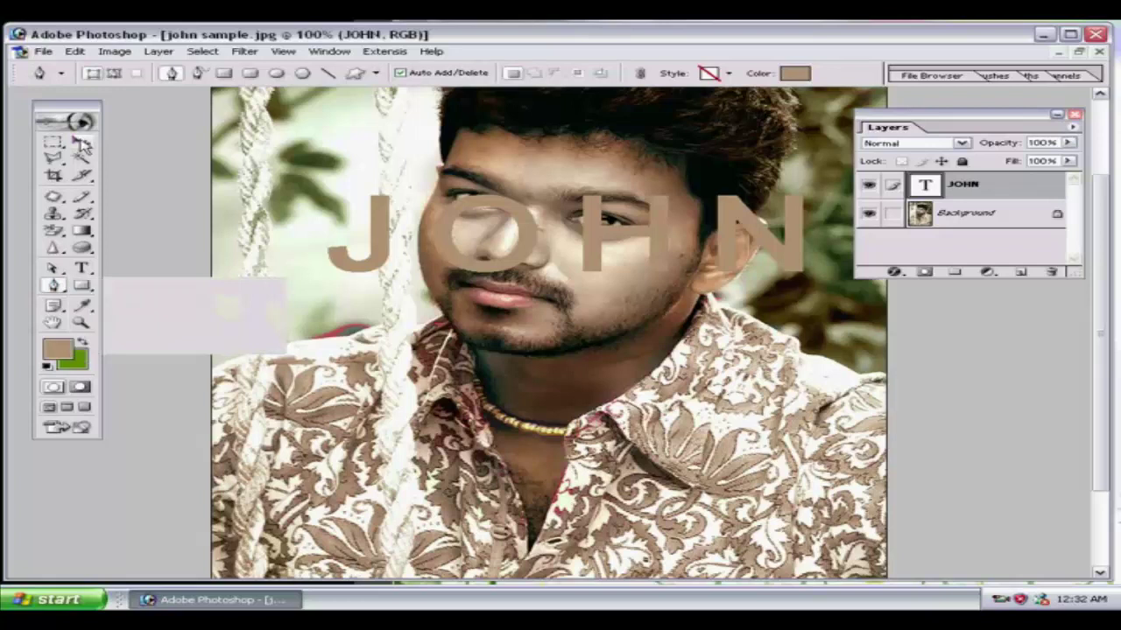
pyautogui.click(81, 145)
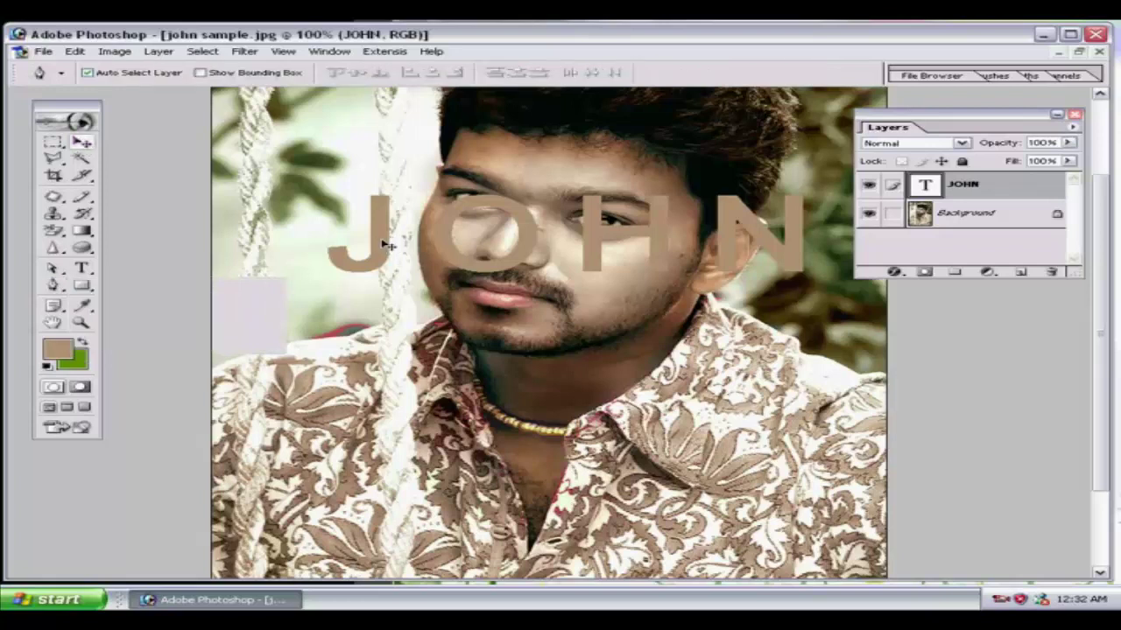
pyautogui.rightClick(1006, 189)
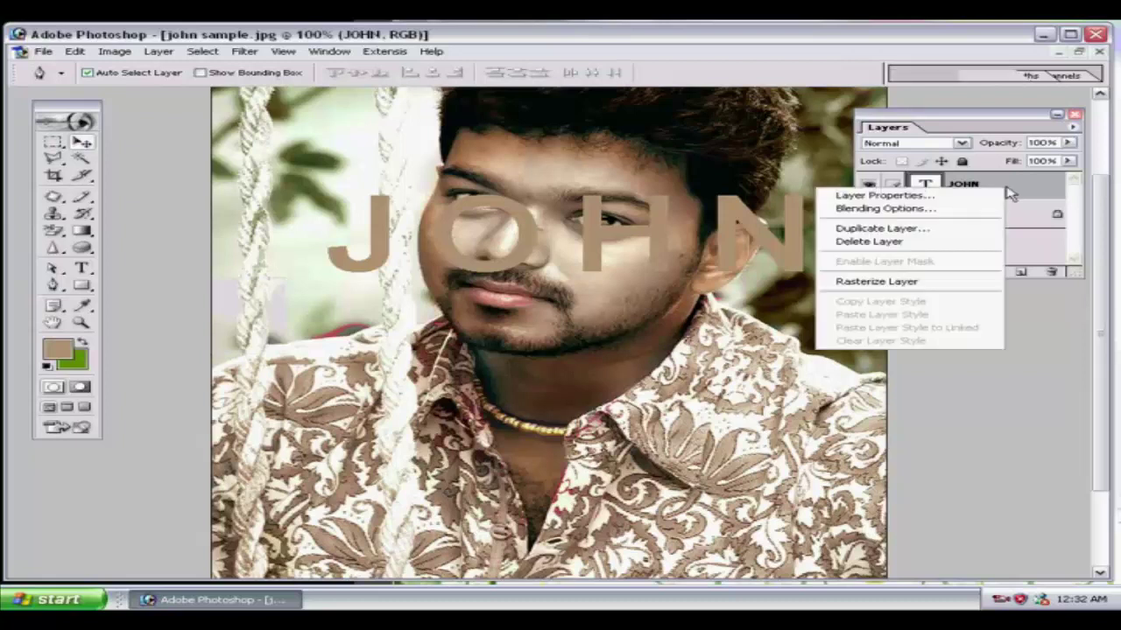
pyautogui.click(803, 271)
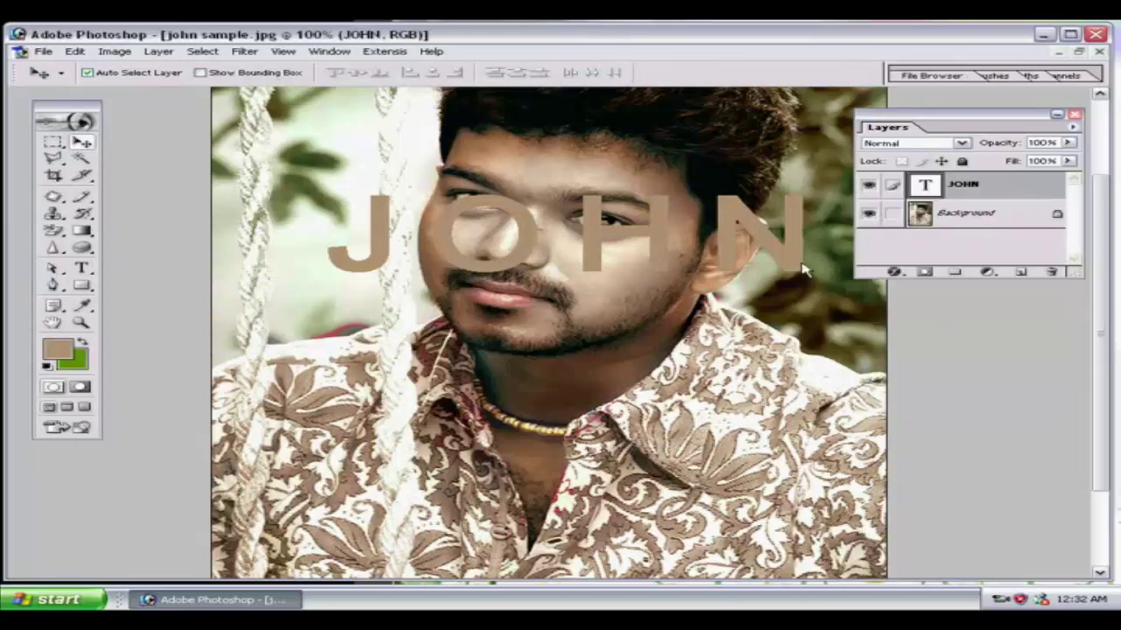
pyautogui.click(501, 249)
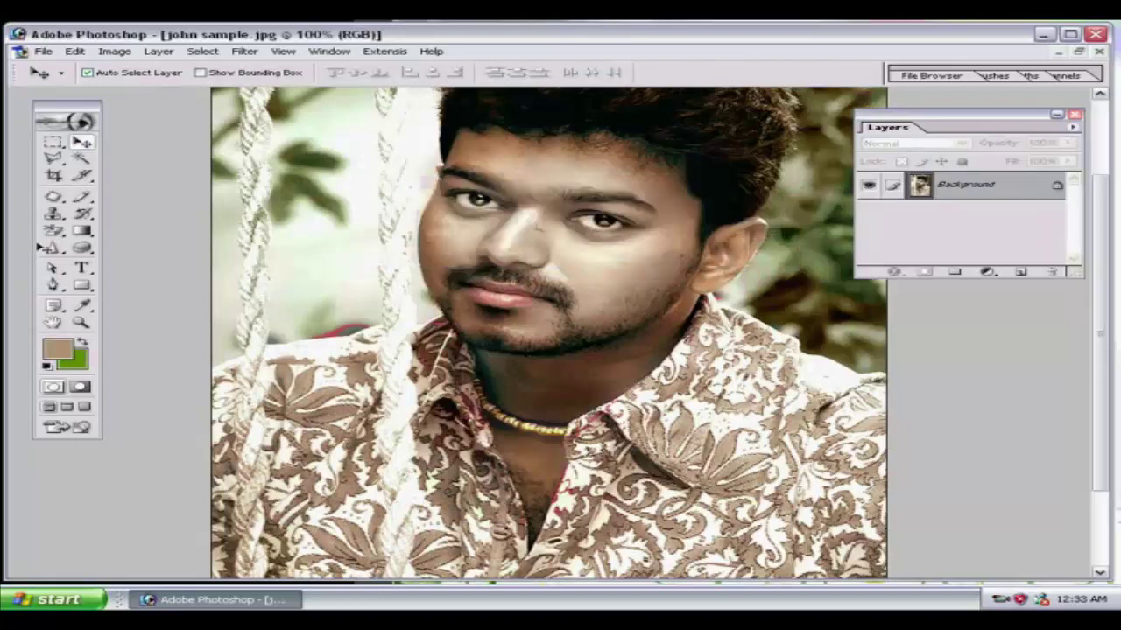
# Draw a small filled rectangle shape over the background between the rope strands beside the face
pyautogui.click(53, 285)
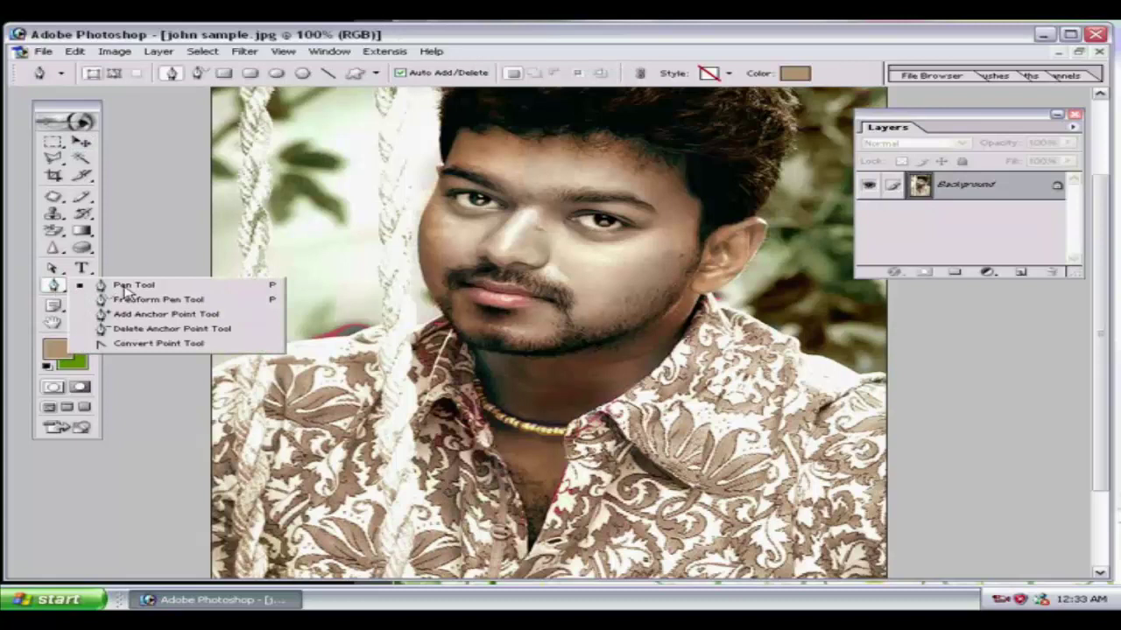
pyautogui.click(51, 292)
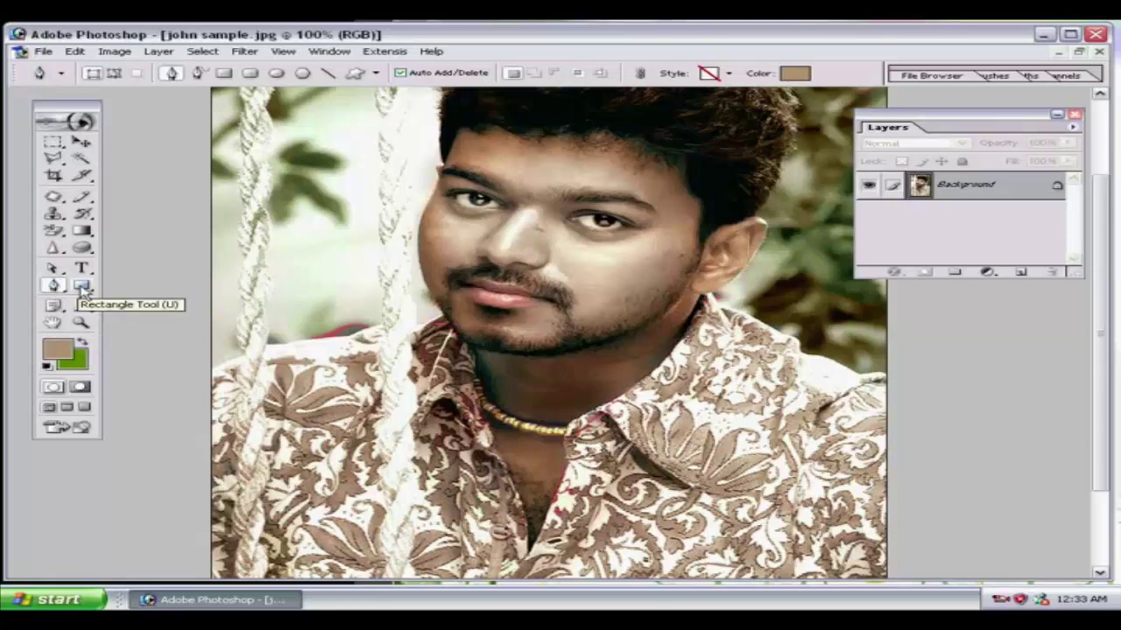
pyautogui.click(81, 287)
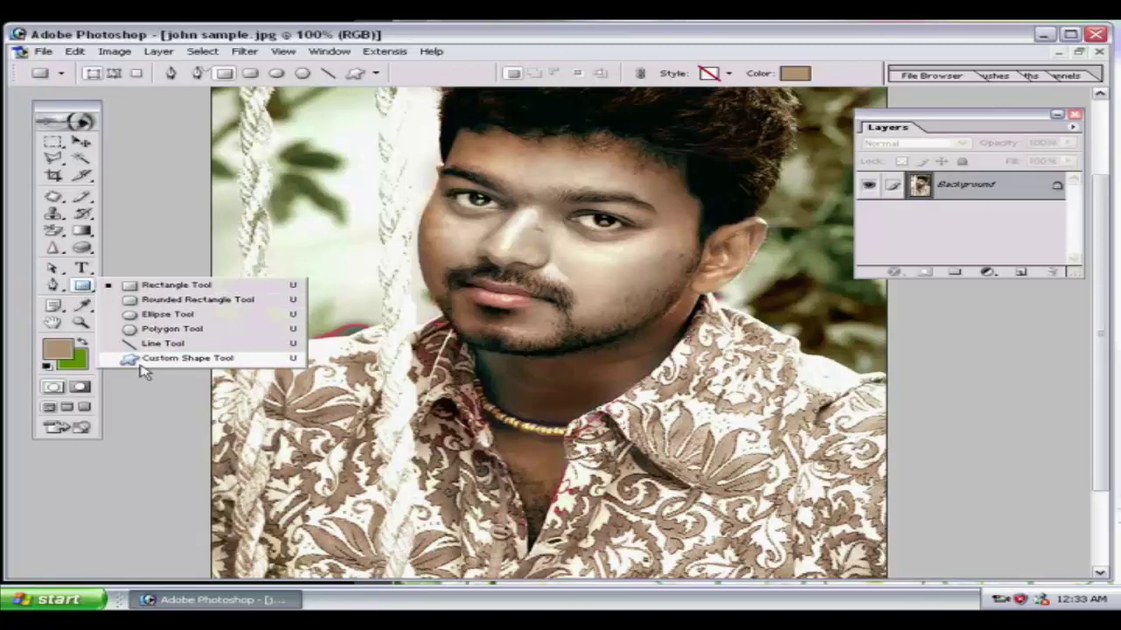
pyautogui.click(147, 292)
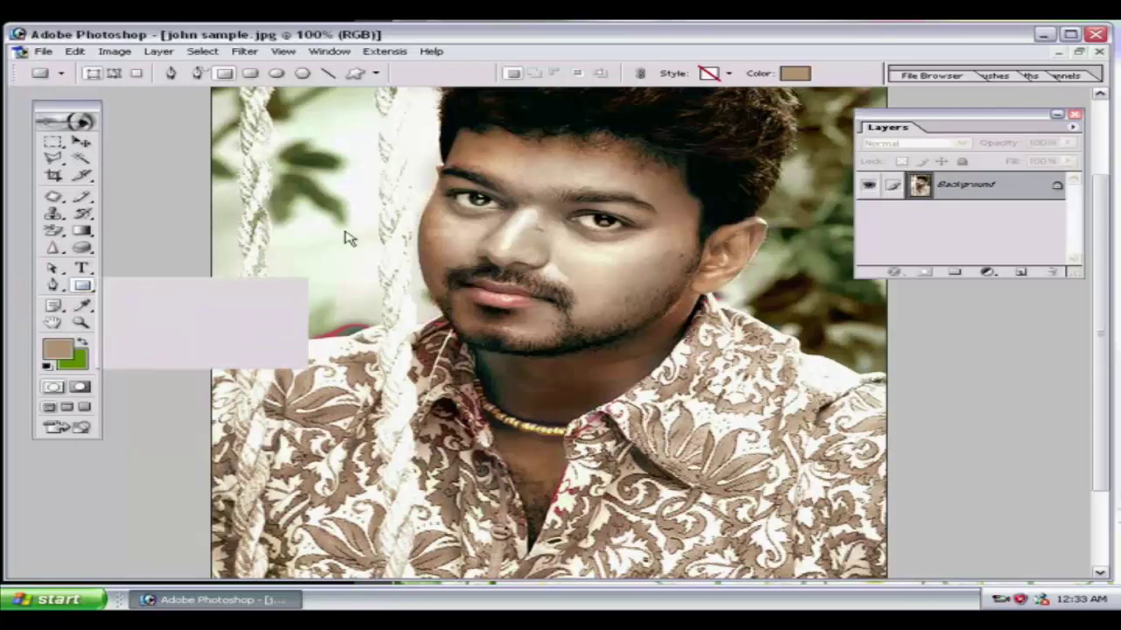
pyautogui.moveTo(385, 263); pyautogui.dragTo(316, 202)
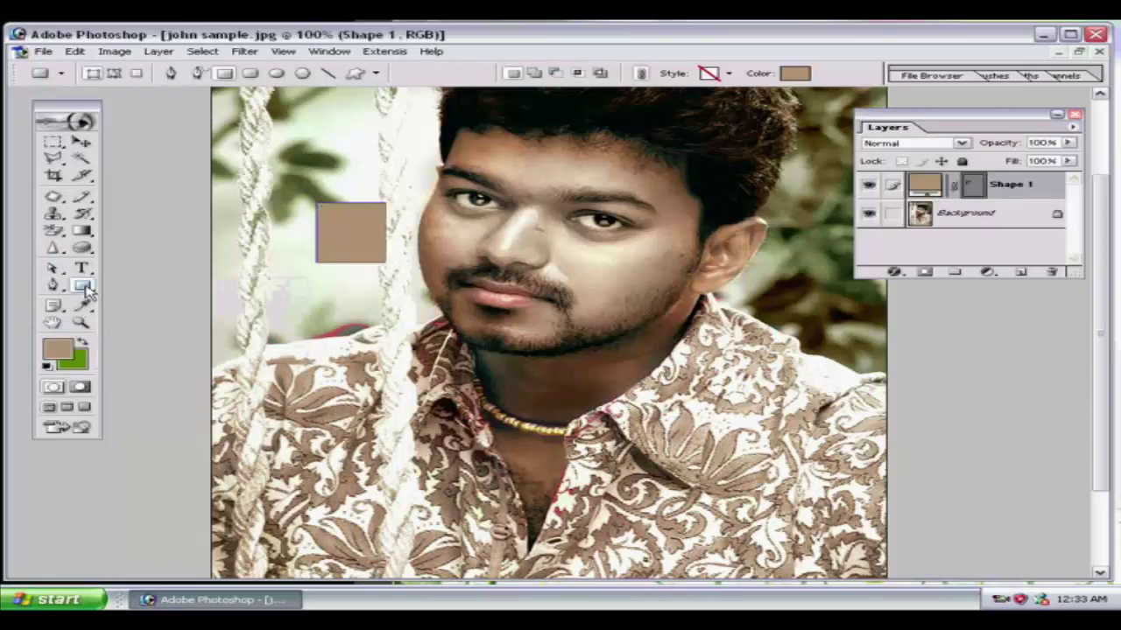
# Switch from the rectangle to the Custom Shape Tool and check its geometry options
pyautogui.click(88, 289)
pyautogui.click(151, 359)
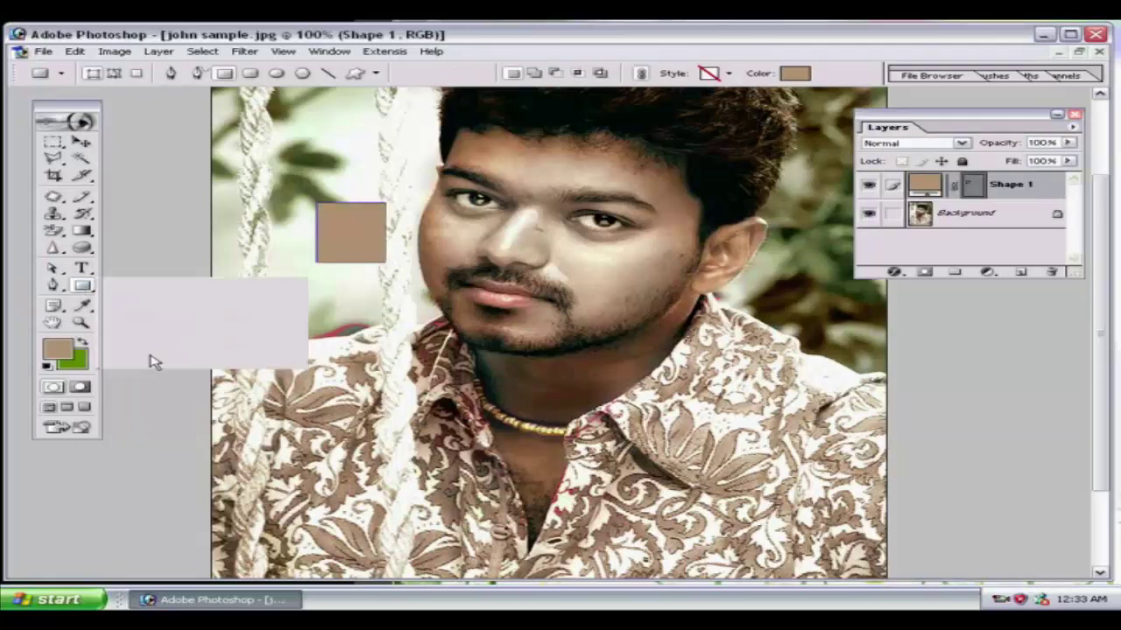
pyautogui.click(376, 75)
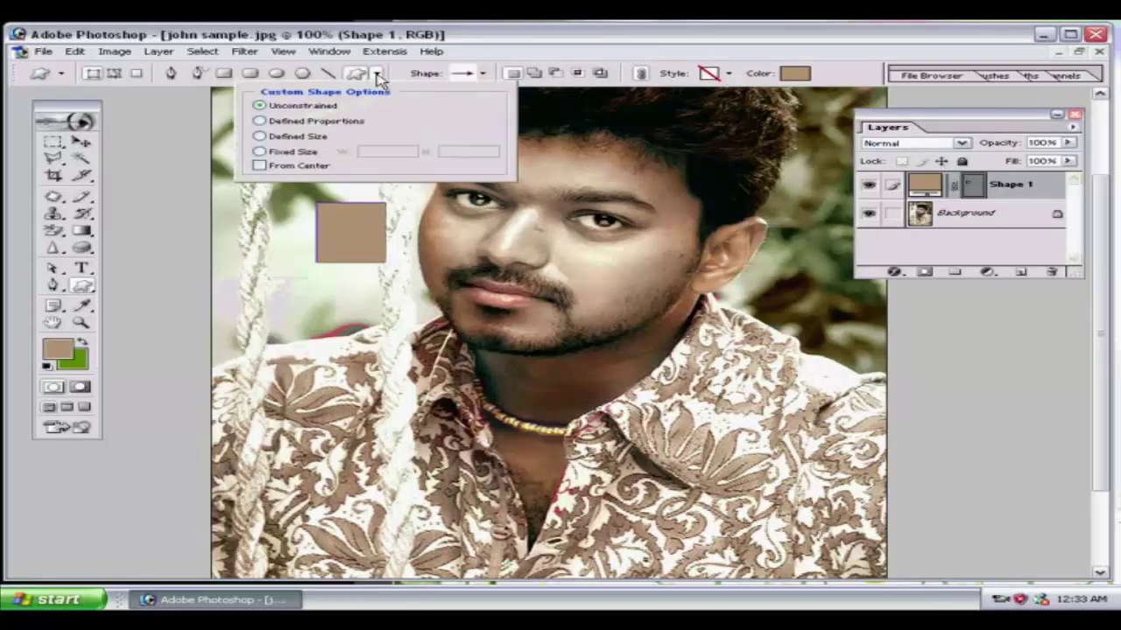
pyautogui.click(377, 75)
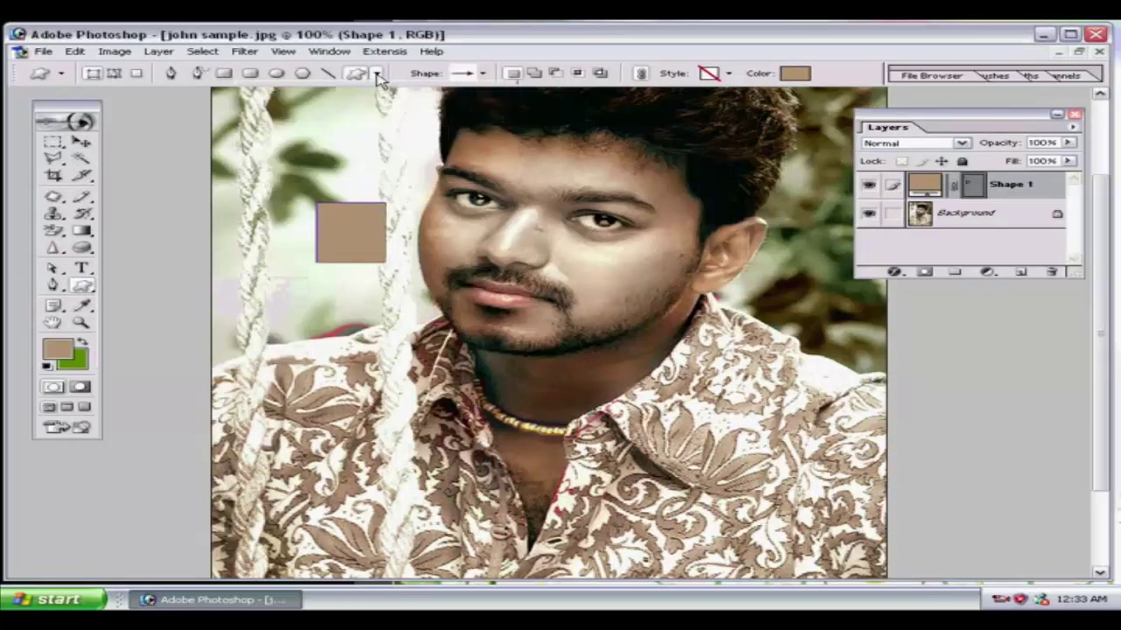
pyautogui.click(482, 75)
pyautogui.click(482, 75)
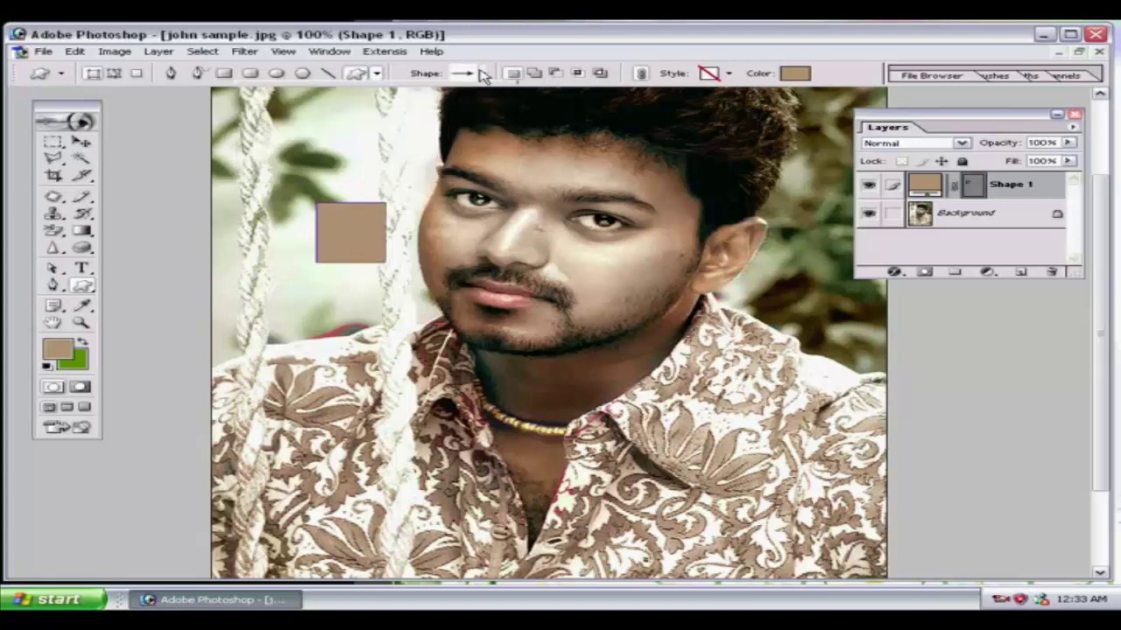
pyautogui.click(482, 74)
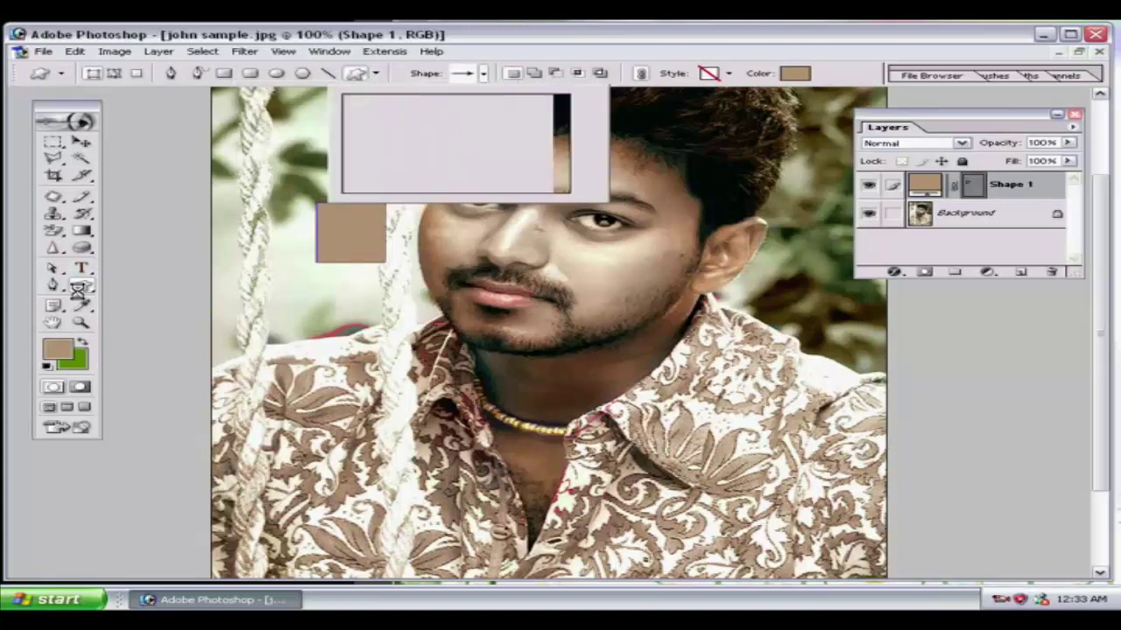
pyautogui.press('Escape')
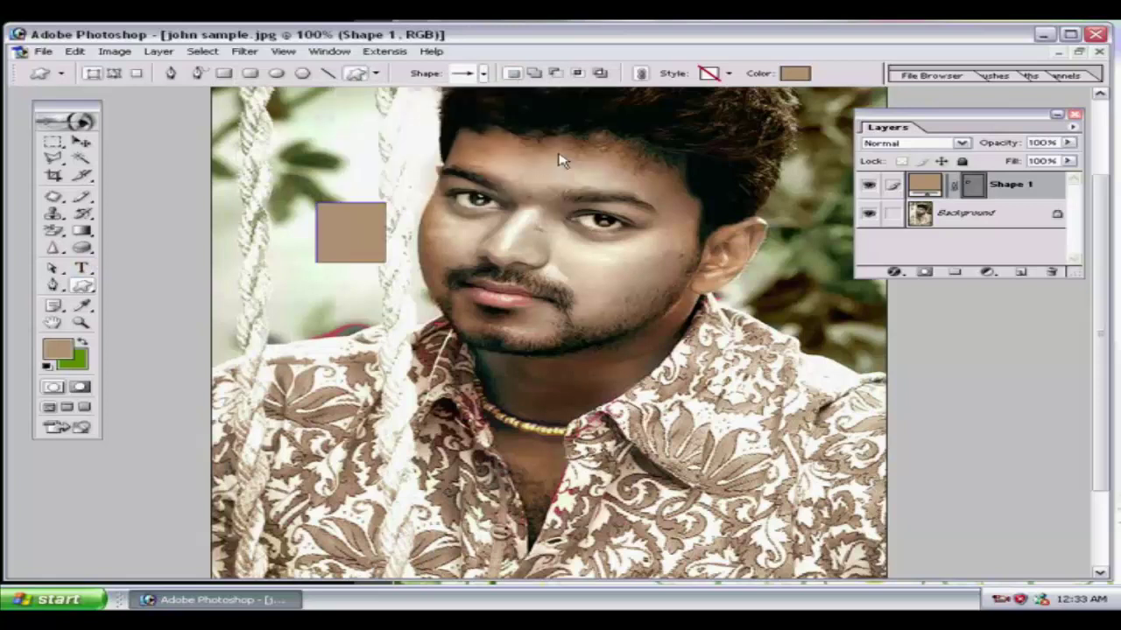
pyautogui.click(482, 75)
pyautogui.press('Escape')
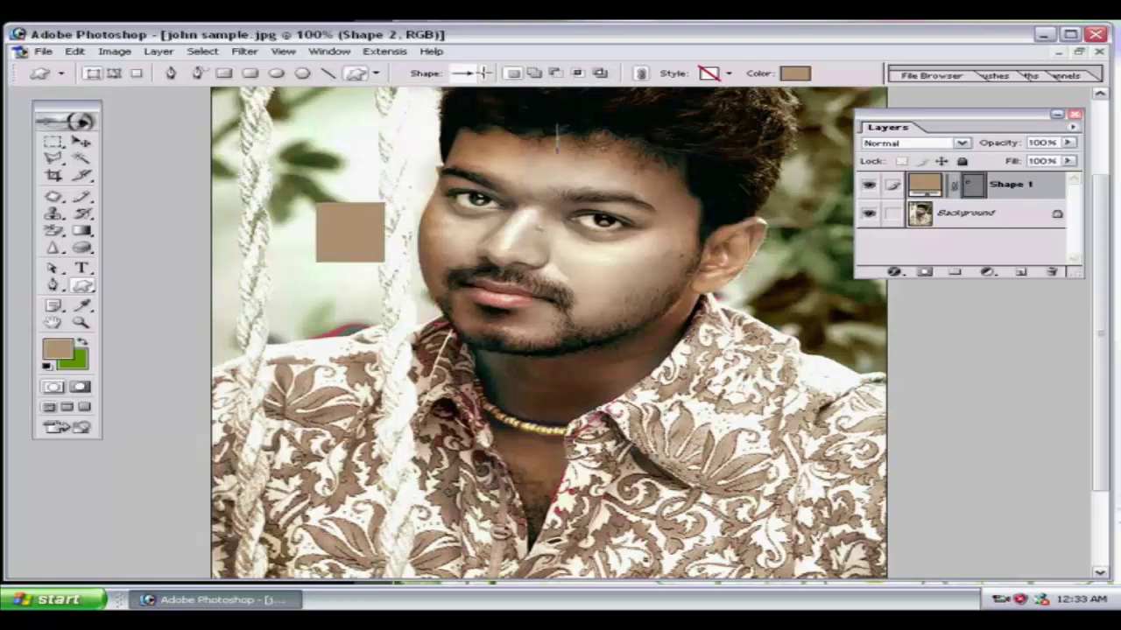
# Replace the current custom shapes with the Ornaments set and draw the round flower ornament just below the filled rectangle
pyautogui.click(482, 74)
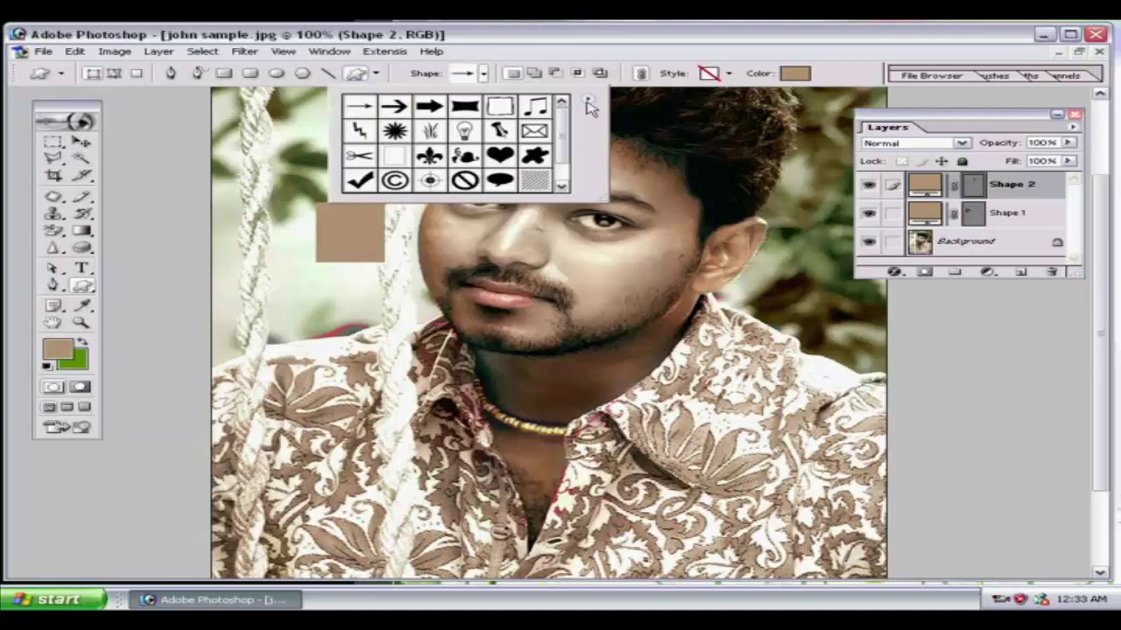
pyautogui.click(589, 104)
pyautogui.click(590, 102)
pyautogui.click(590, 104)
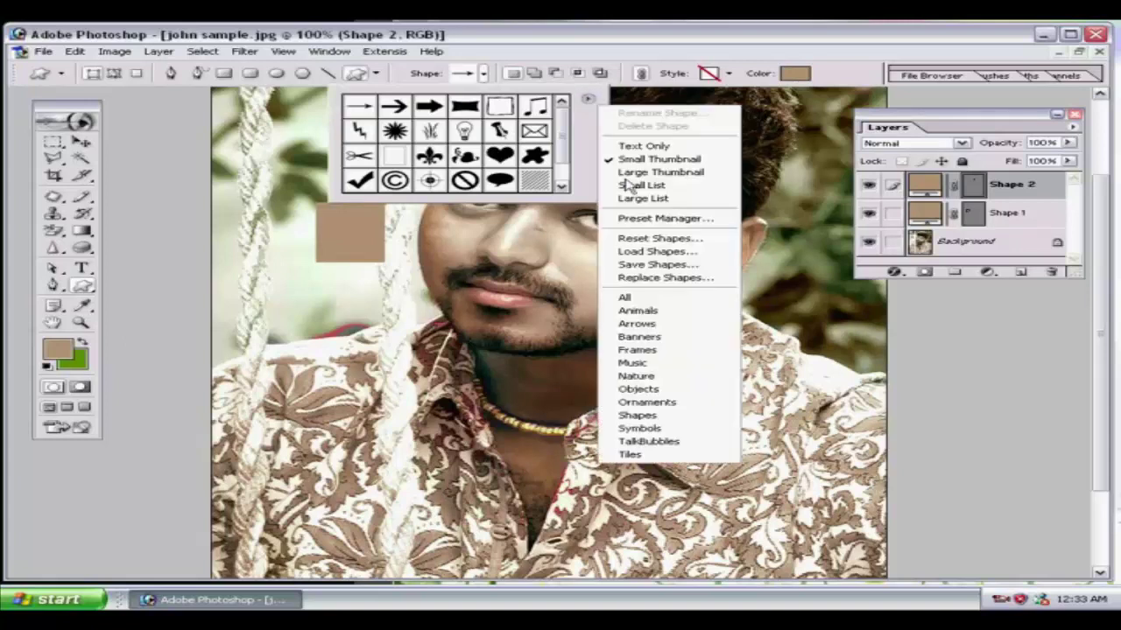
pyautogui.click(648, 403)
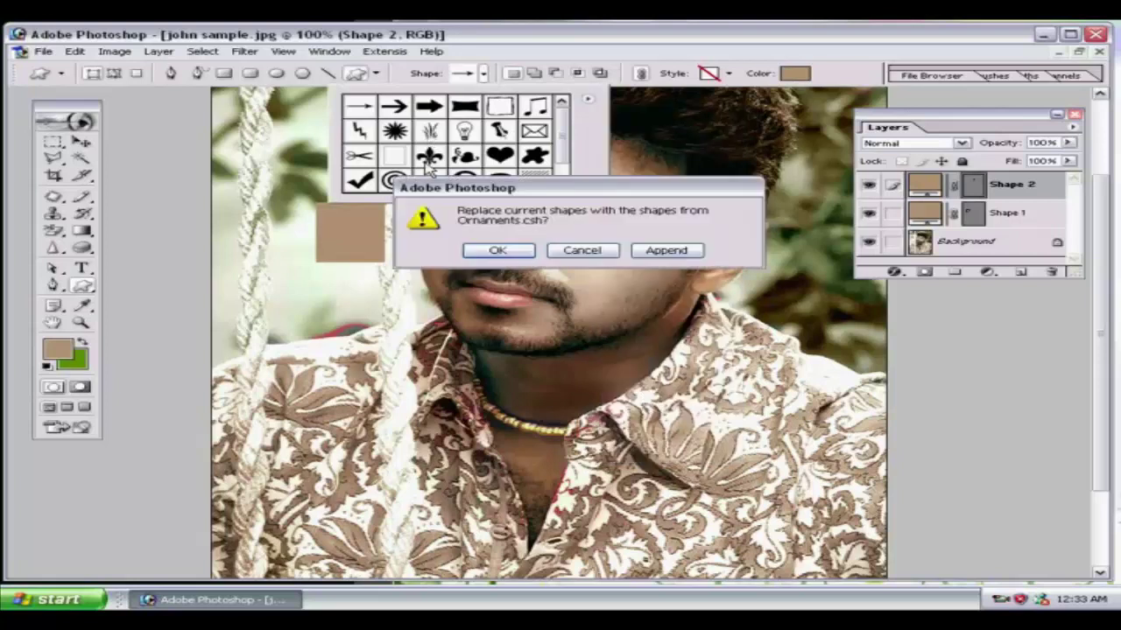
pyautogui.click(497, 251)
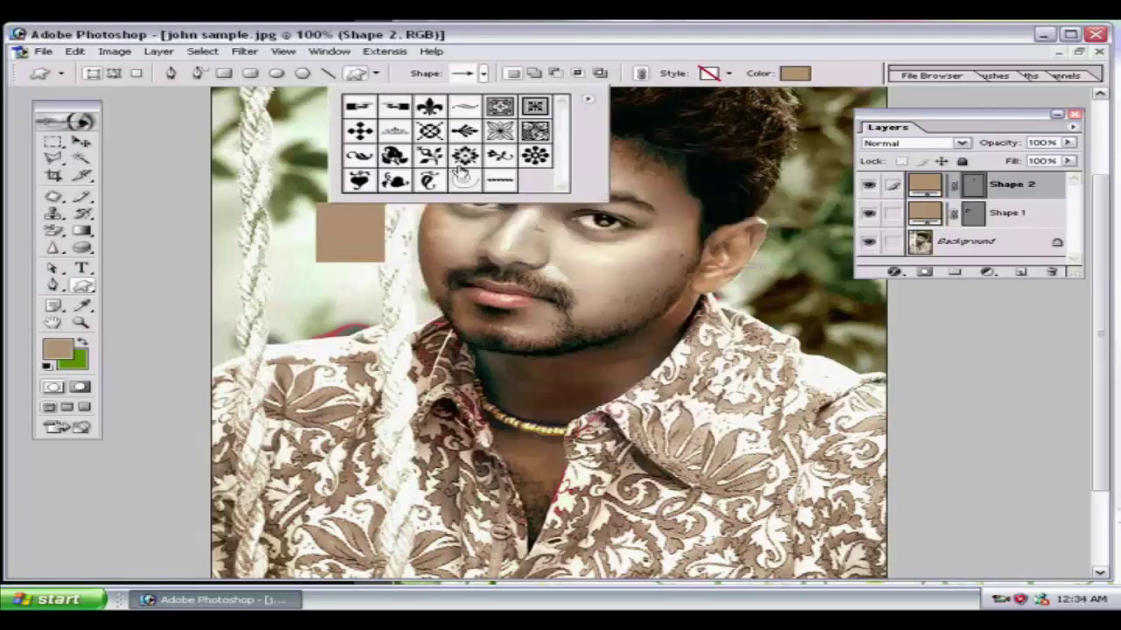
pyautogui.doubleClick(464, 155)
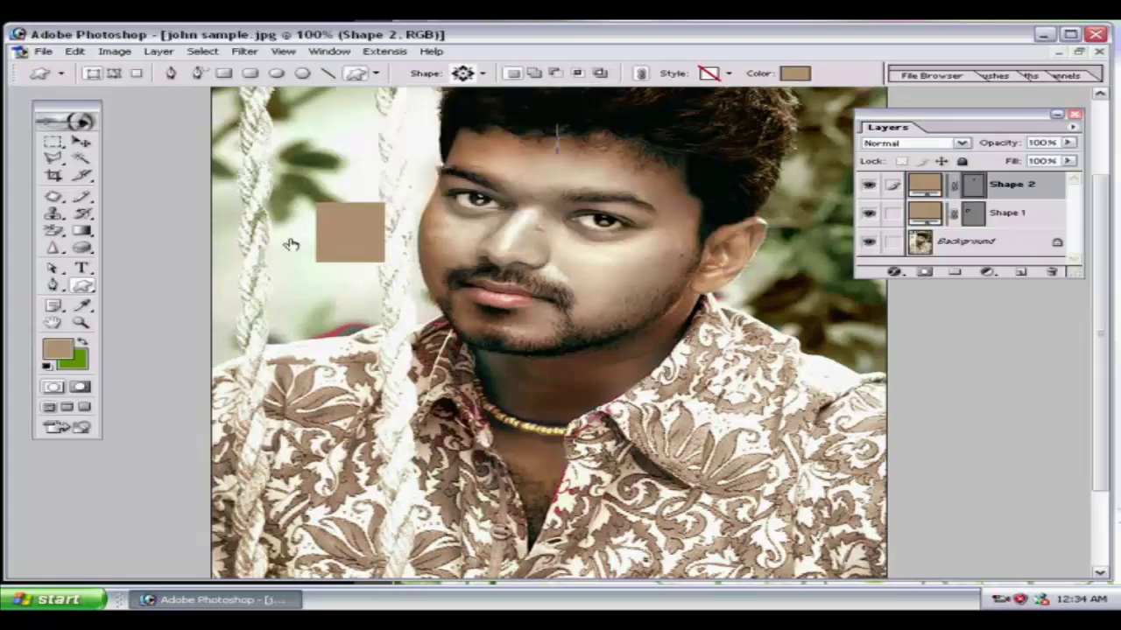
pyautogui.moveTo(290, 265); pyautogui.dragTo(385, 340)
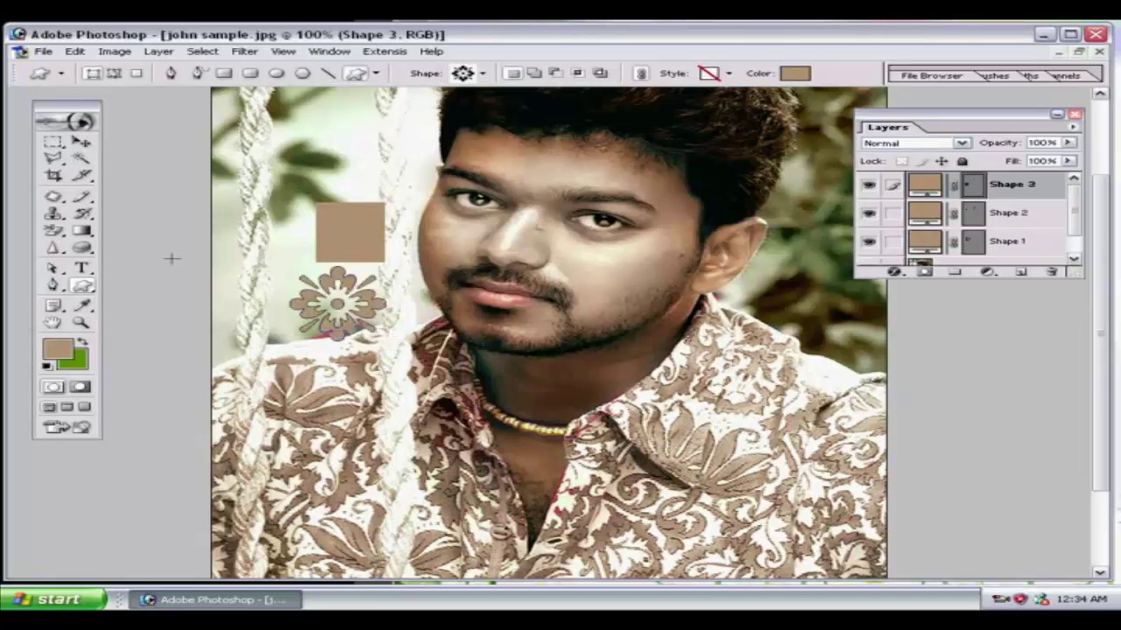
# Sample the necklace and then the pink of the lips as foreground color with the Eyedropper Tool
pyautogui.click(85, 308)
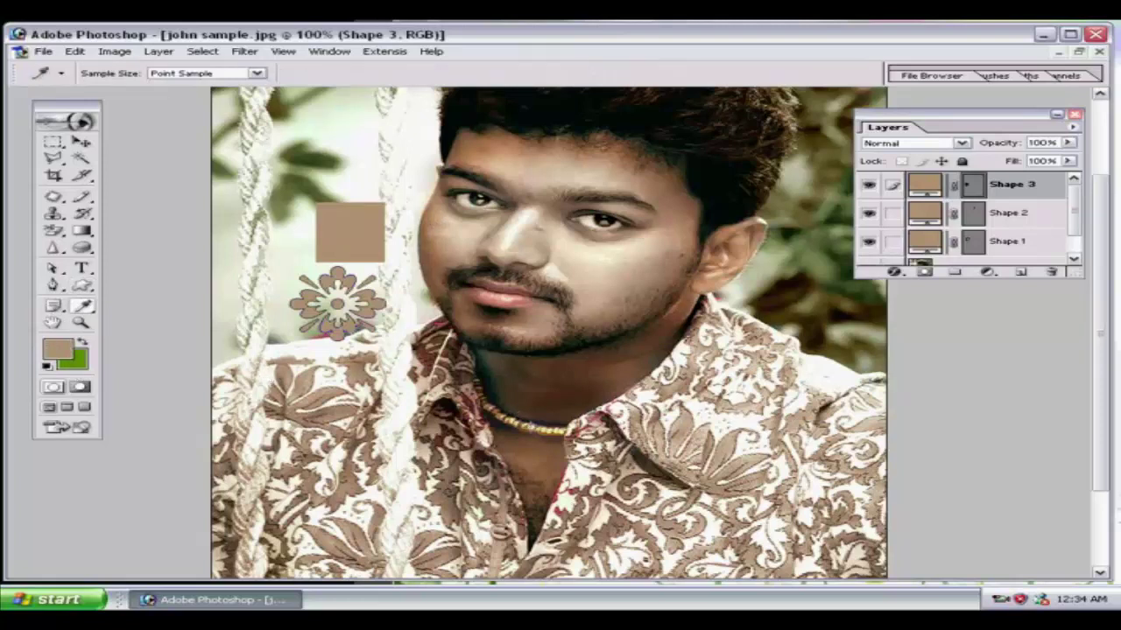
pyautogui.click(528, 429)
pyautogui.click(499, 298)
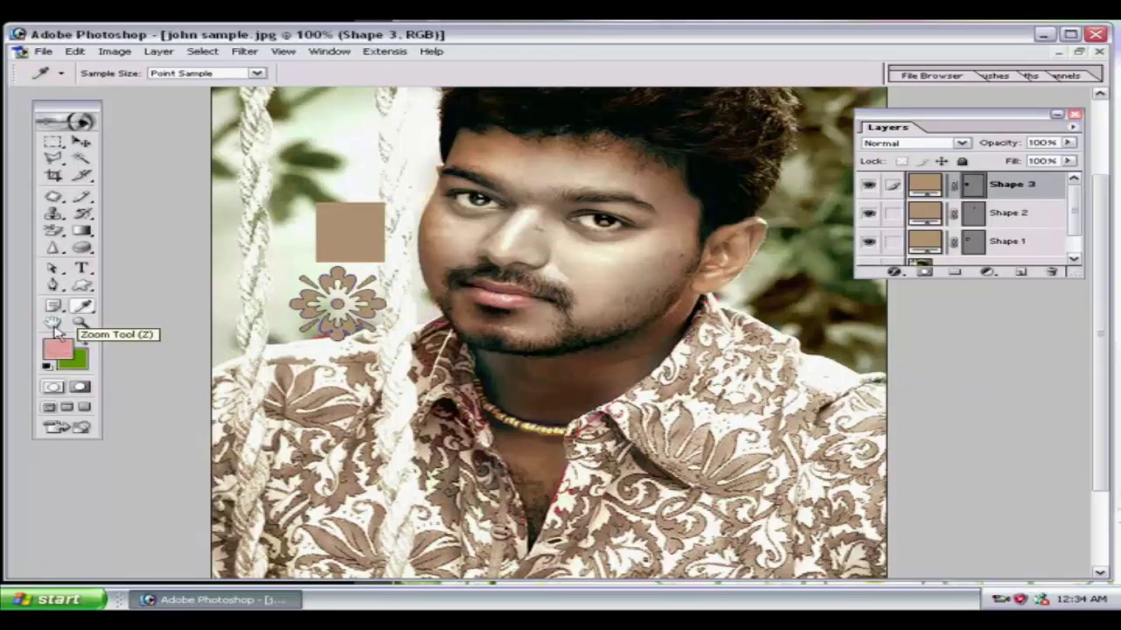
# Magnify the photo to 200% around the chin and pan it with the Hand Tool up to the hair
pyautogui.click(53, 324)
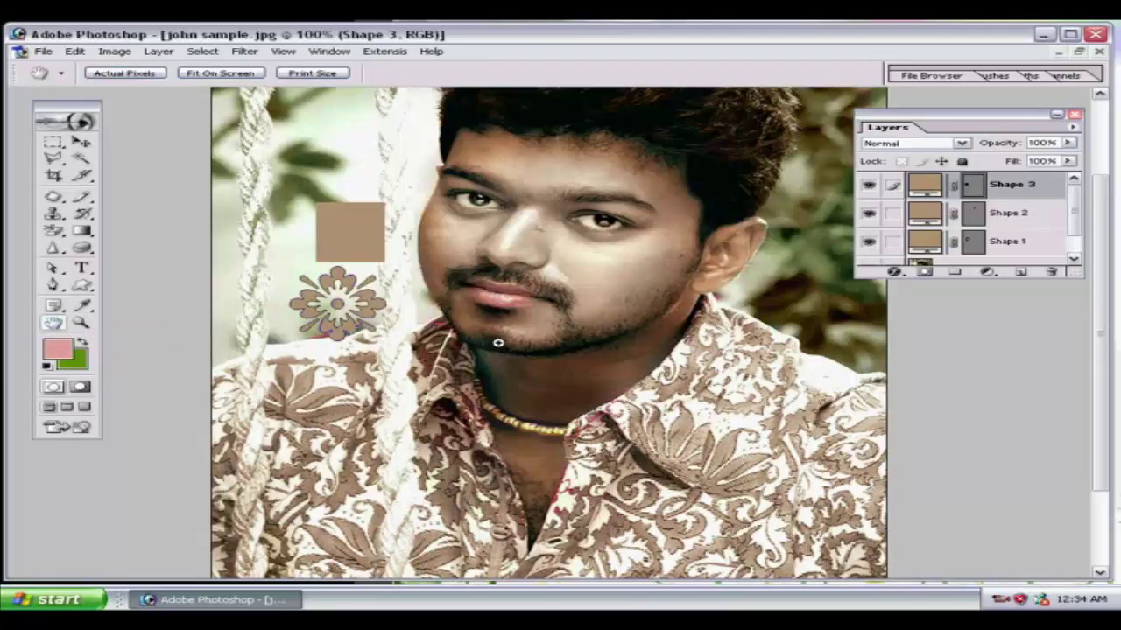
pyautogui.keyDown('ctrl'); pyautogui.click(498, 344); pyautogui.keyUp('ctrl')
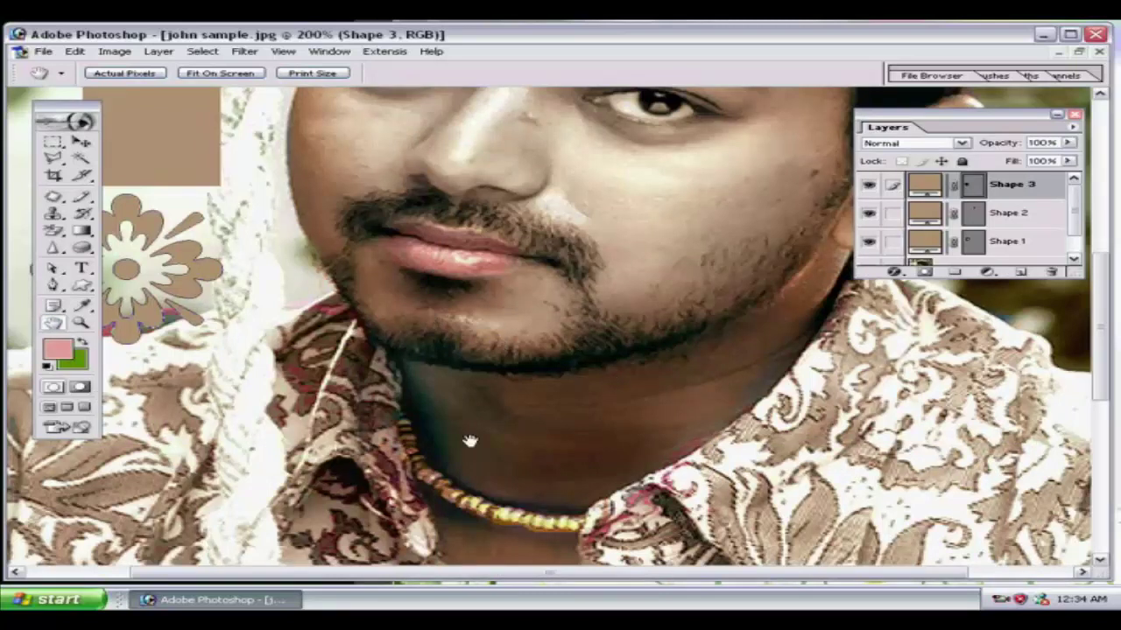
pyautogui.moveTo(470, 441); pyautogui.dragTo(471, 450)
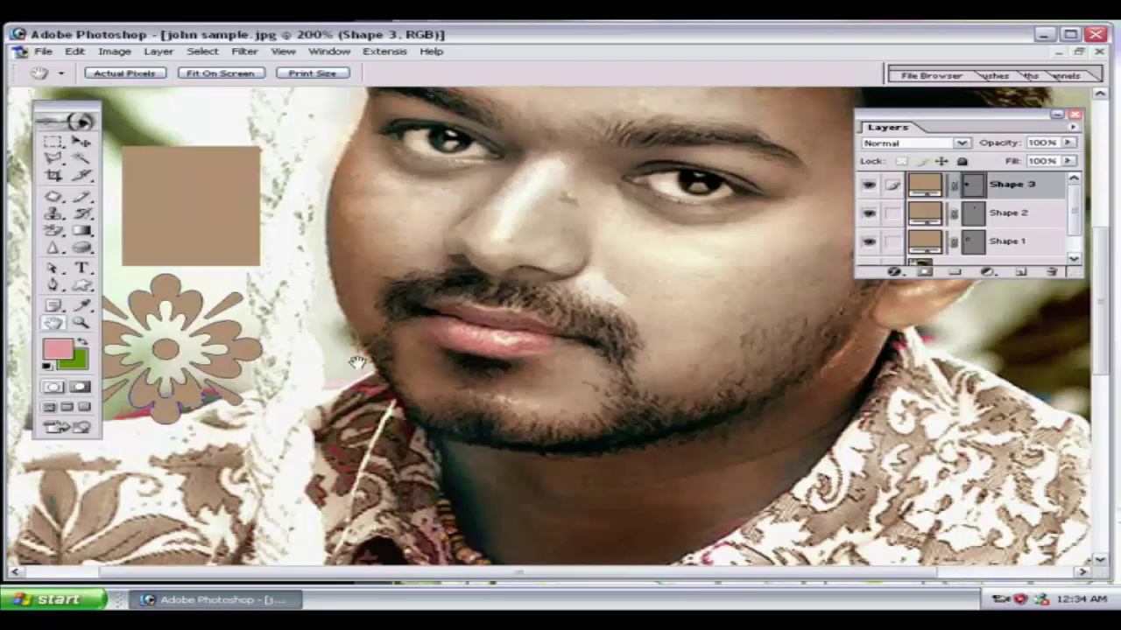
pyautogui.moveTo(425, 329); pyautogui.dragTo(450, 397)
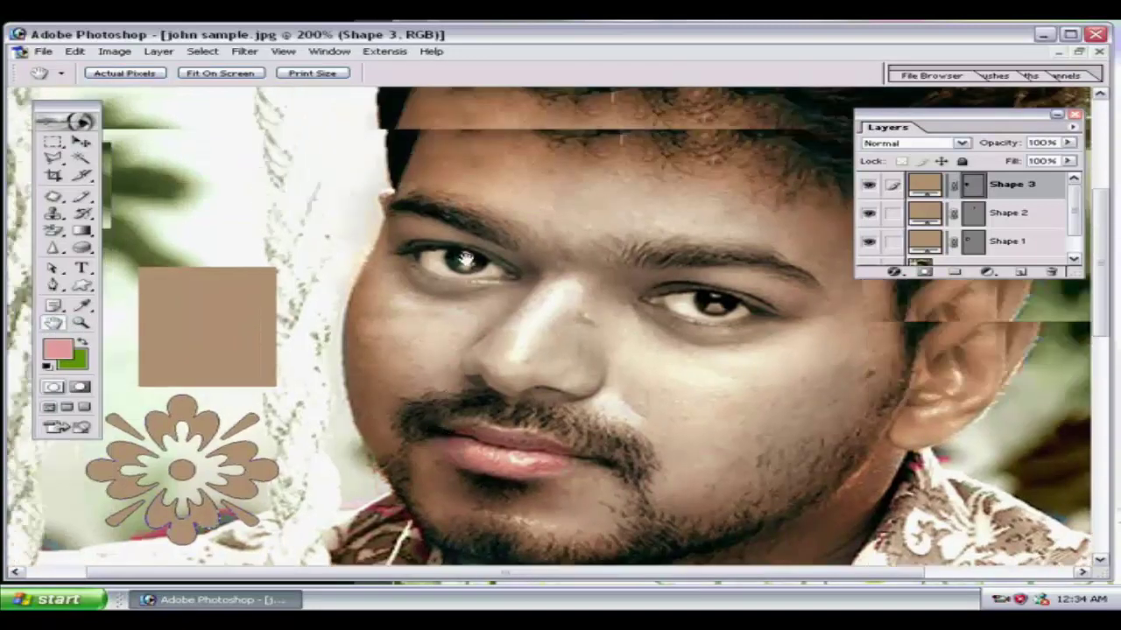
pyautogui.moveTo(480, 242); pyautogui.dragTo(481, 371)
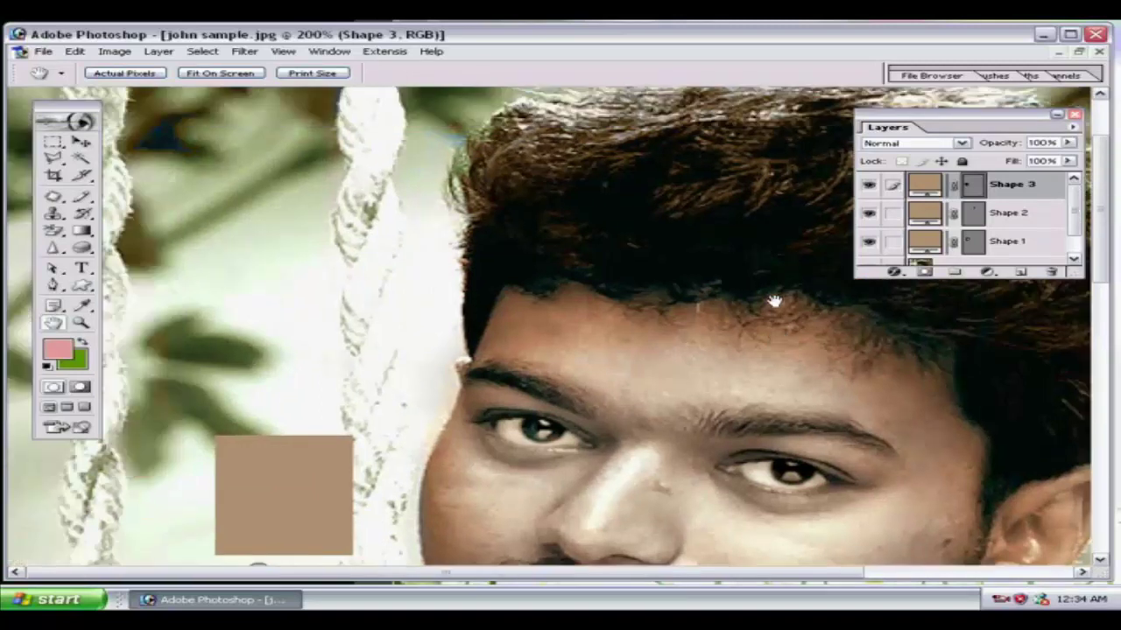
pyautogui.scroll(1, 639, 306)
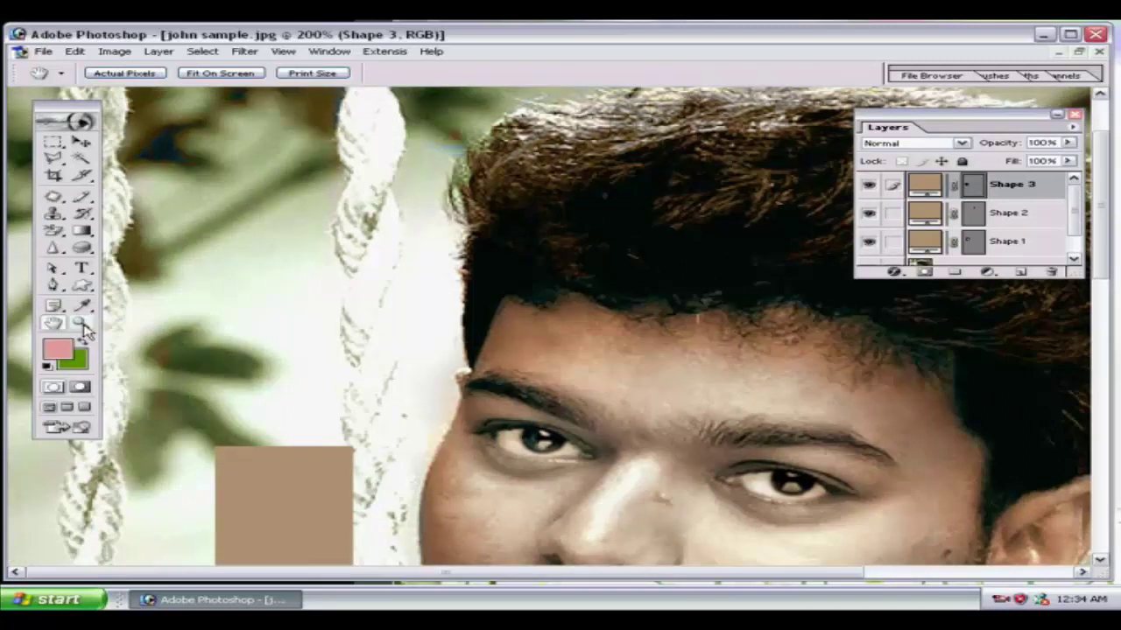
# Activate the Zoom Tool, reduce the photo's view to 50% or less and enlarge it back to 100%
pyautogui.click(82, 323)
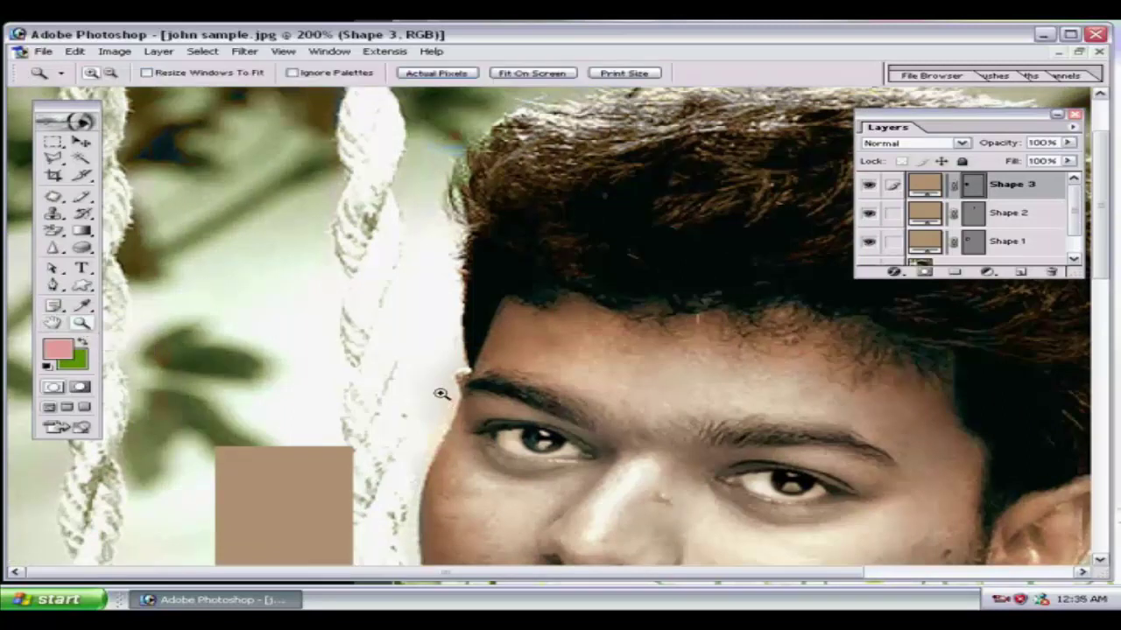
pyautogui.hotkey('ctrl', '-')
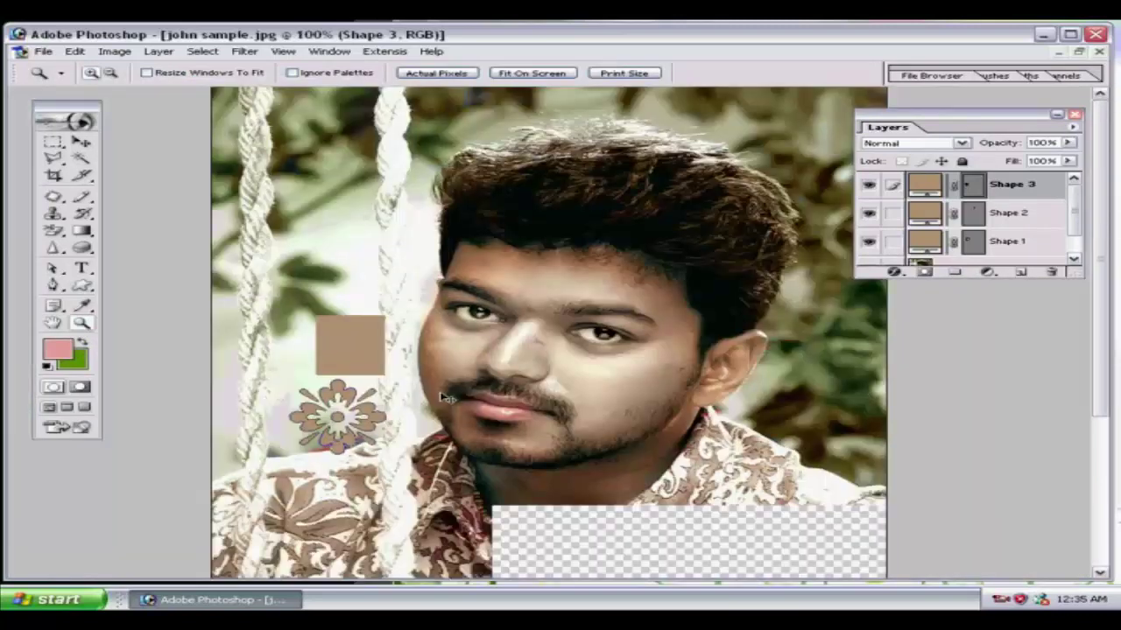
pyautogui.hotkey('ctrl', '-')
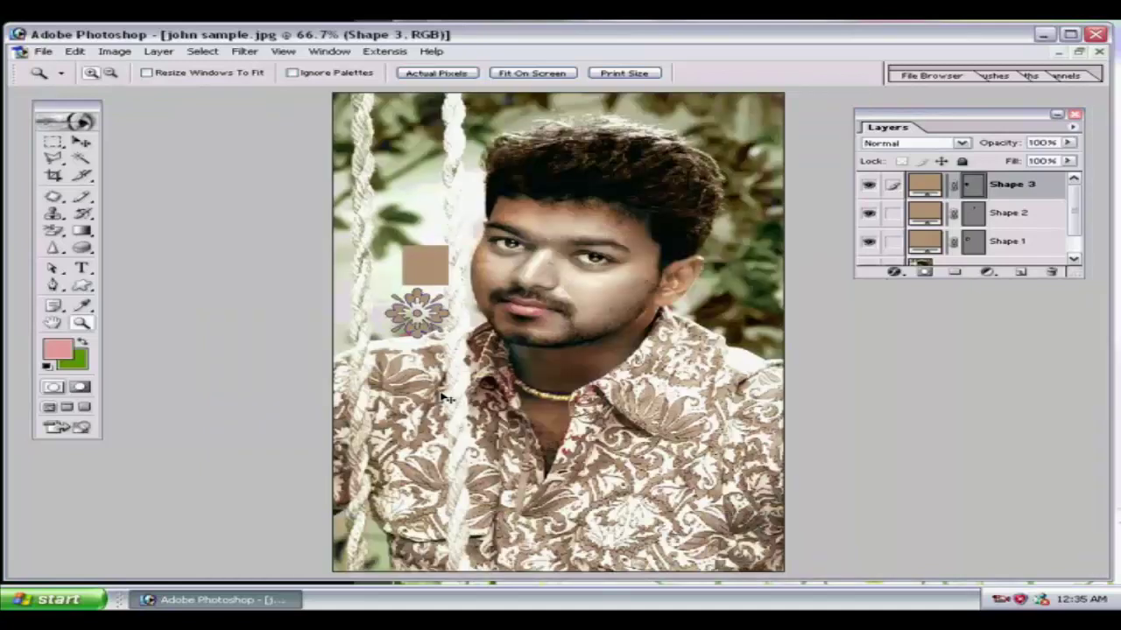
pyautogui.hotkey('ctrl', '-')
pyautogui.hotkey('ctrl', '-')
pyautogui.hotkey('ctrl', '+')
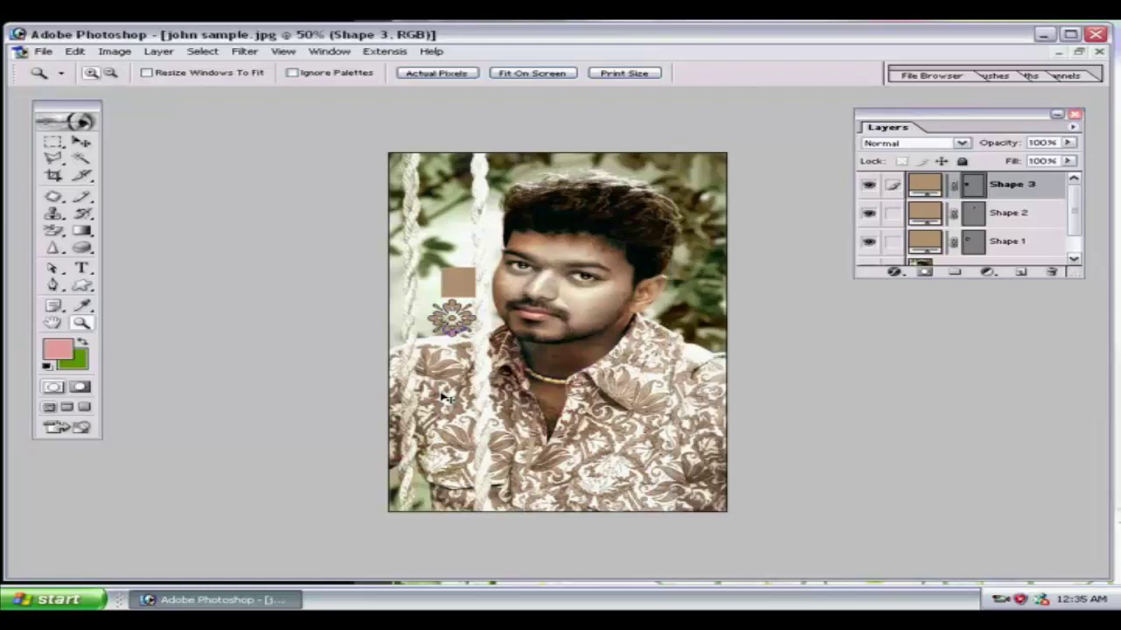
pyautogui.hotkey('ctrl', '+')
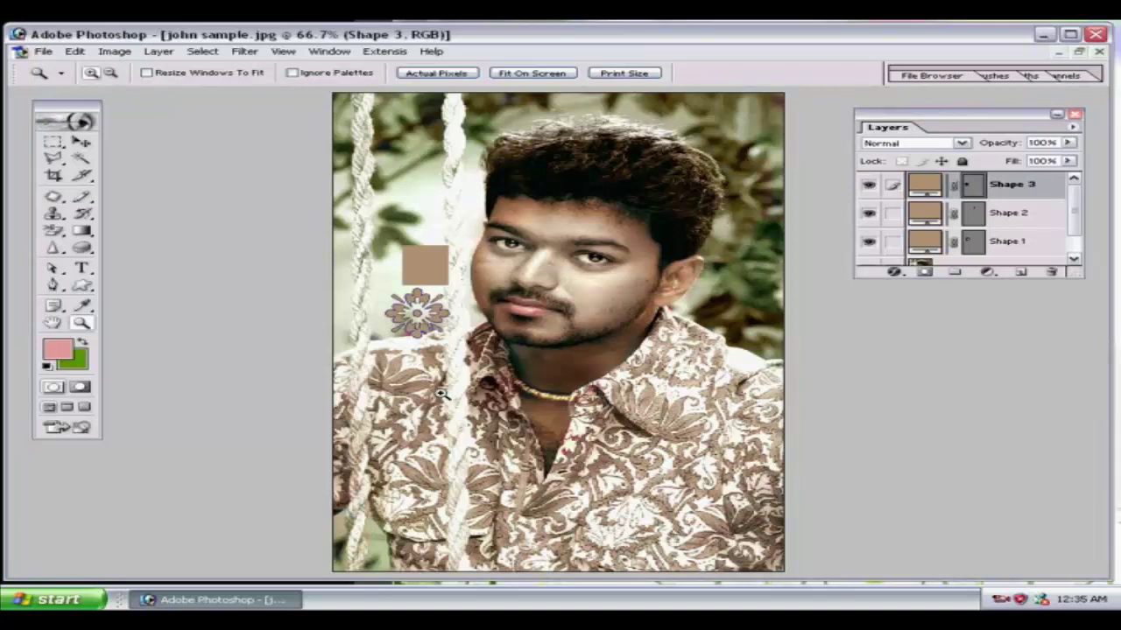
pyautogui.press('alt')
pyautogui.click(442, 395)
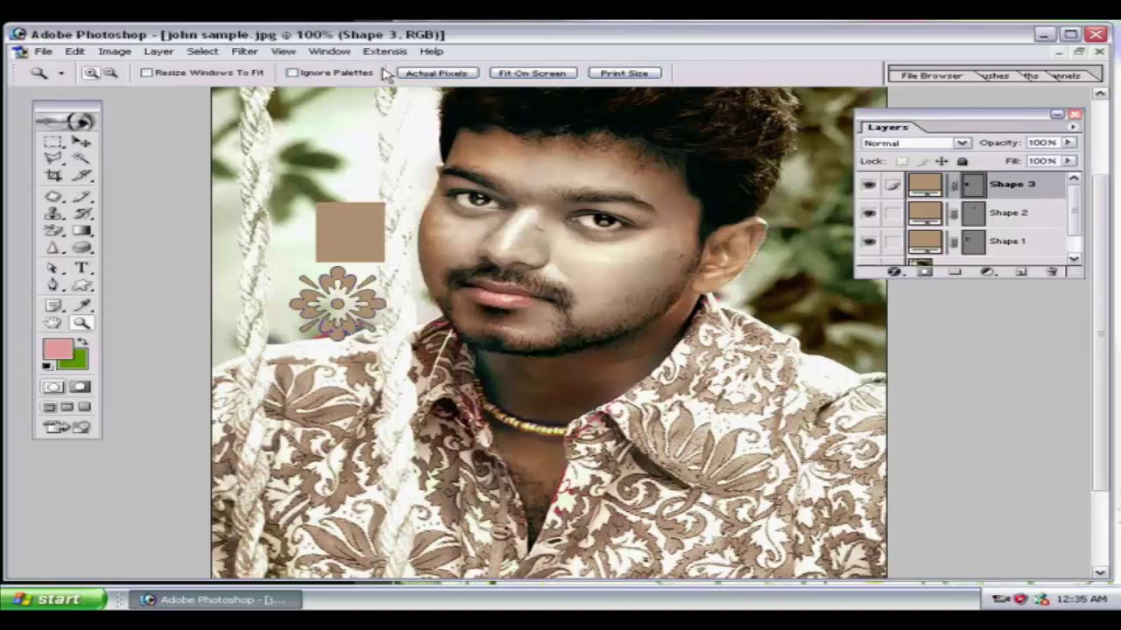
# Reduce the photo's view to 33.3% and return it to 100%
pyautogui.hotkey('ctrl', '-')
pyautogui.hotkey('ctrl', '-')
pyautogui.hotkey('ctrl', '-')
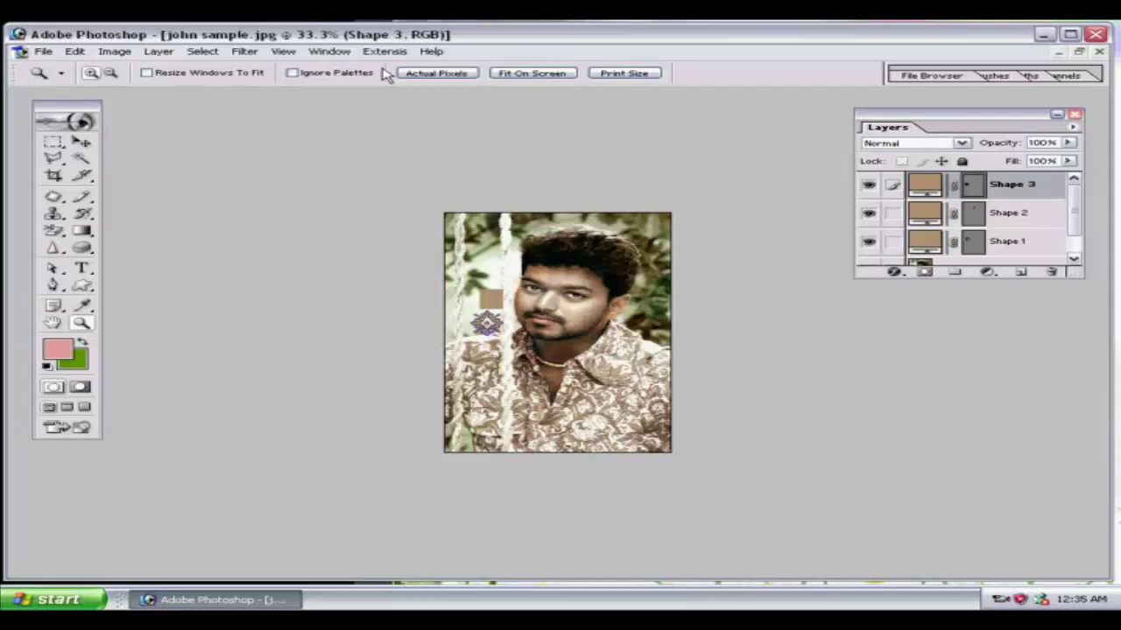
pyautogui.hotkey('ctrl', '+')
pyautogui.hotkey('ctrl', '+')
pyautogui.hotkey('ctrl', '+')
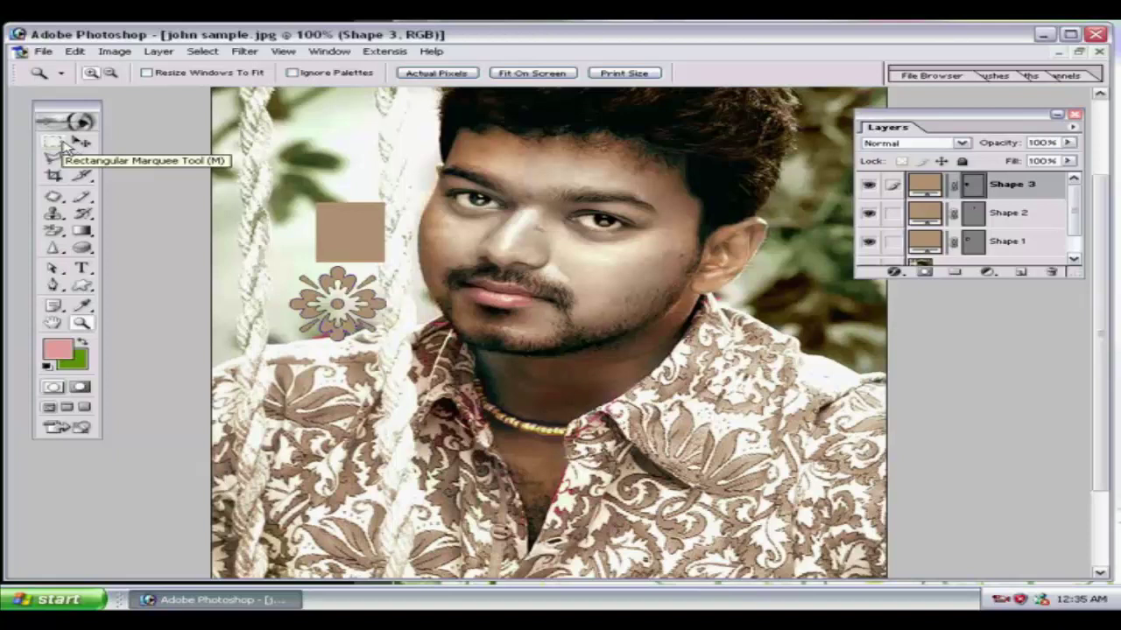
# Shift the toolbox slightly and select the Move Tool
pyautogui.moveTo(52, 118); pyautogui.dragTo(62, 114)
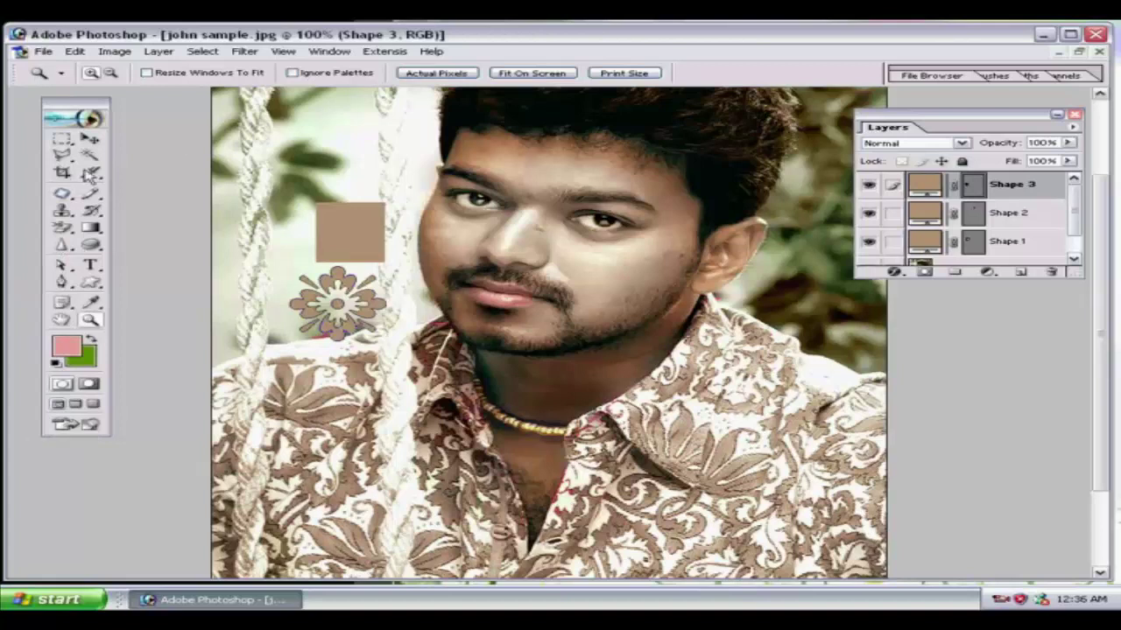
pyautogui.click(90, 139)
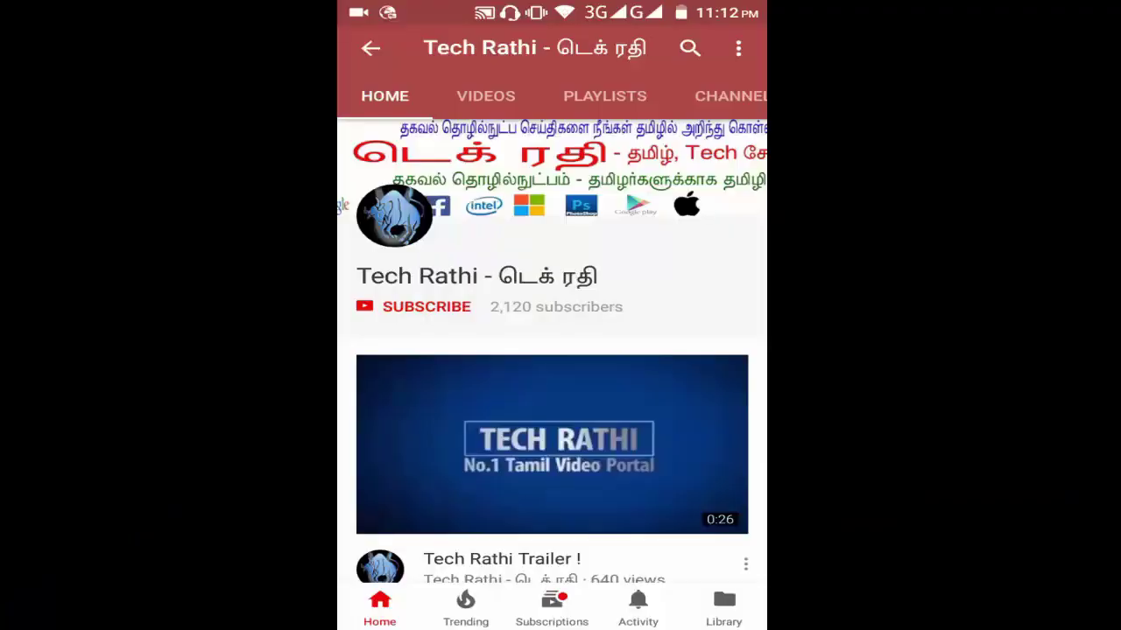
# Switch to the YouTube app, subscribe to the Tech Rathi channel and turn on its notifications
pyautogui.click(426, 306)
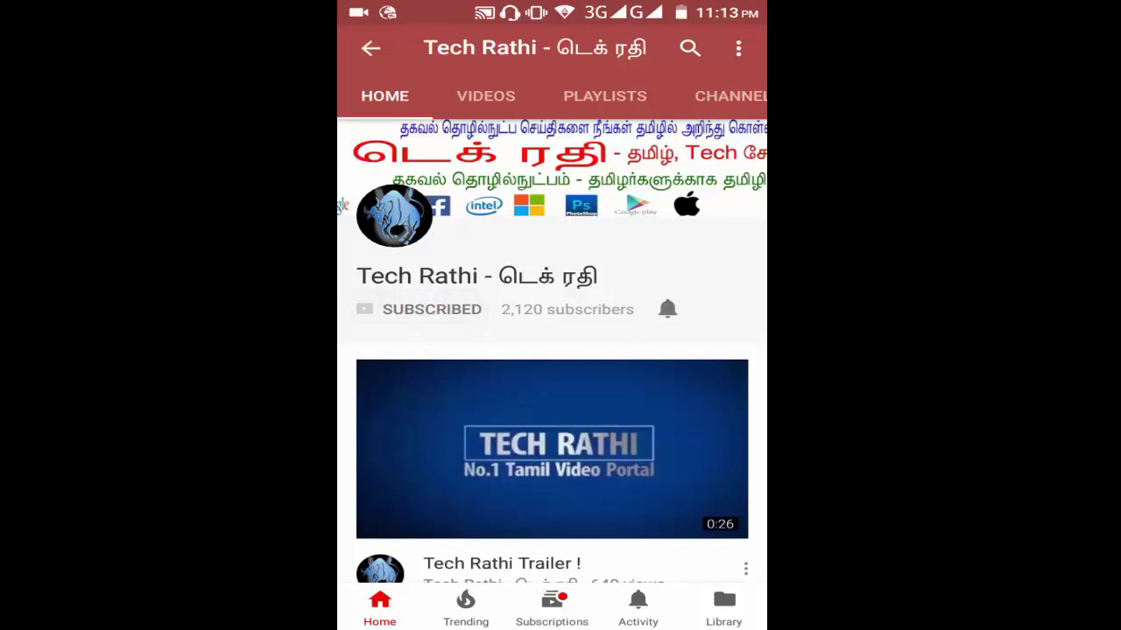
pyautogui.click(667, 308)
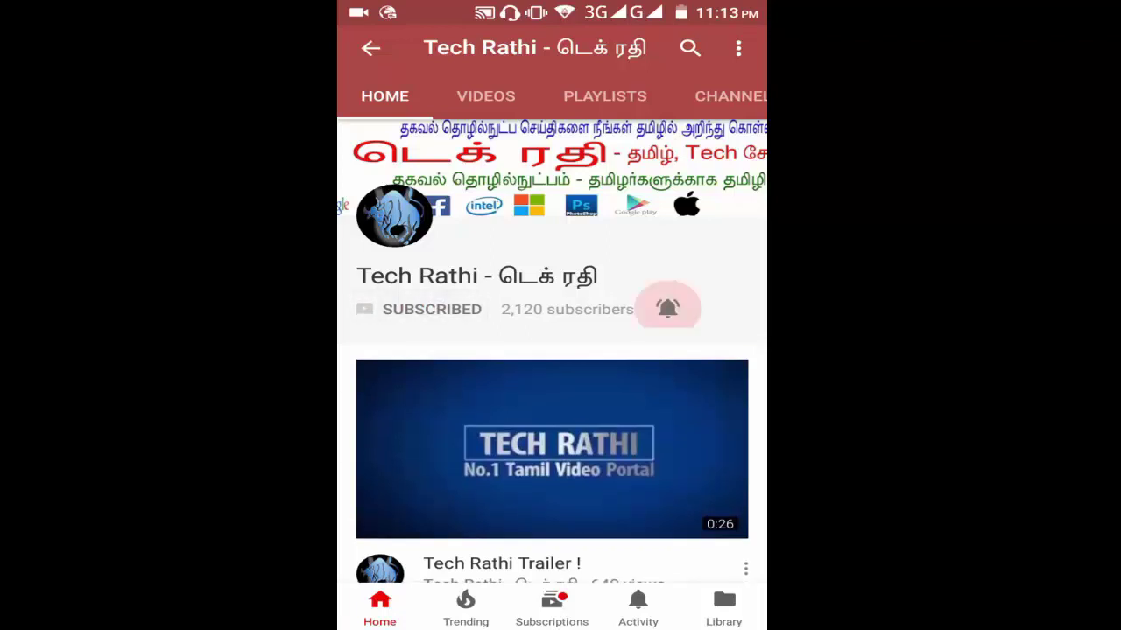